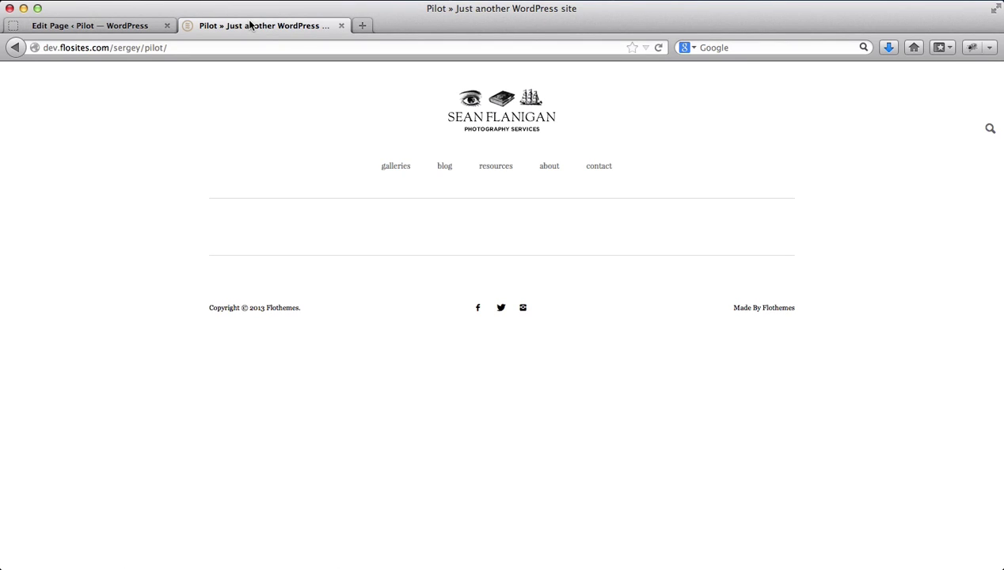
Start a new slideshow in the WordPress admin and title it "Homepage image slider".
{"action": "left_click", "coordinate": [132, 26]}
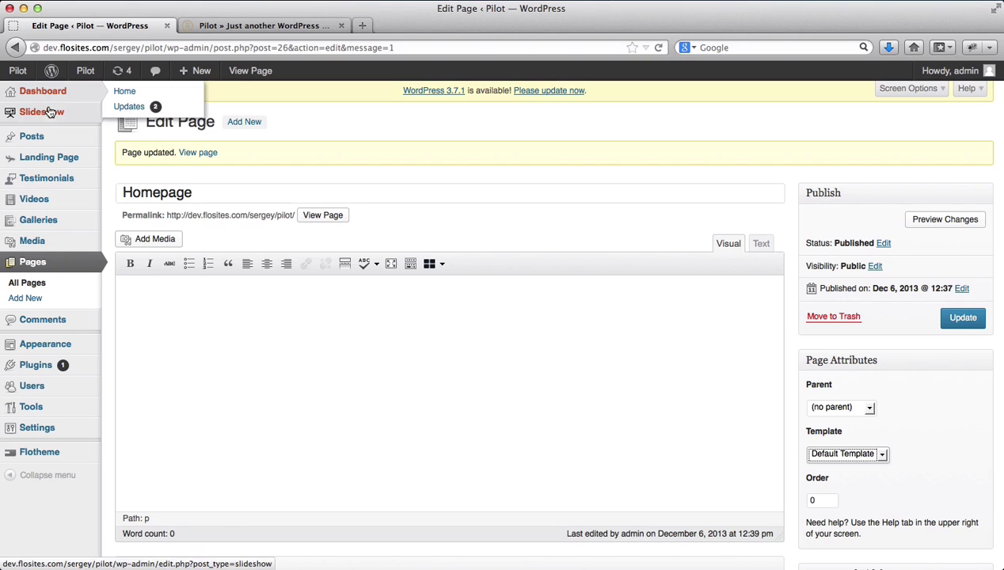
{"action": "mouse_move", "coordinate": [47, 115]}
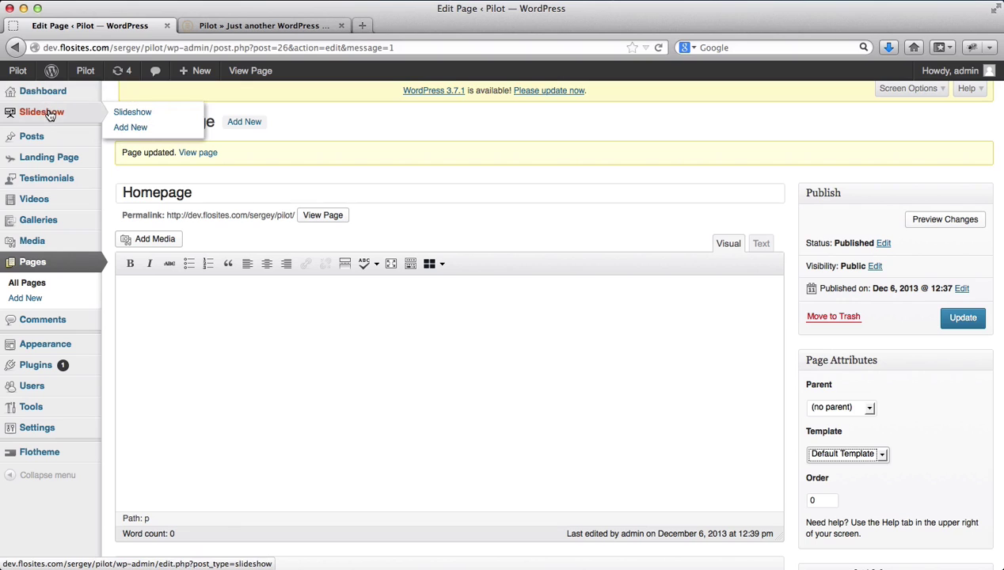
{"action": "left_click", "coordinate": [121, 129]}
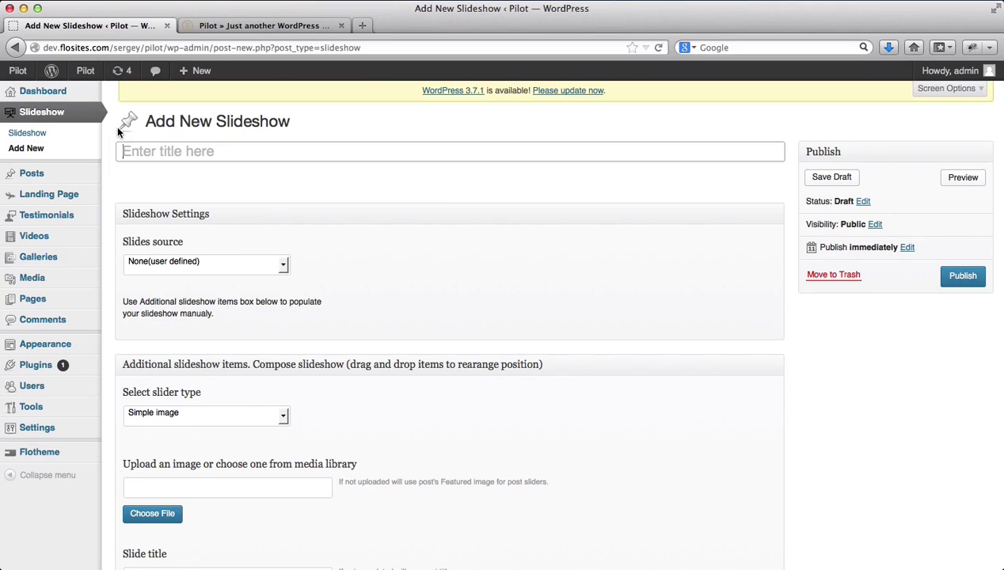
{"action": "type", "text": "Homep"}
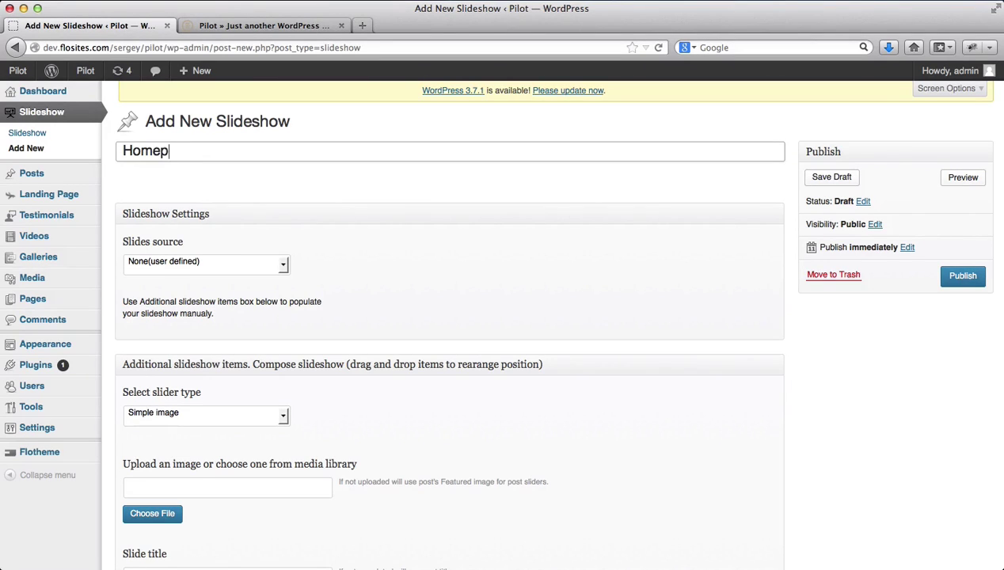
{"action": "type", "text": "age image slider"}
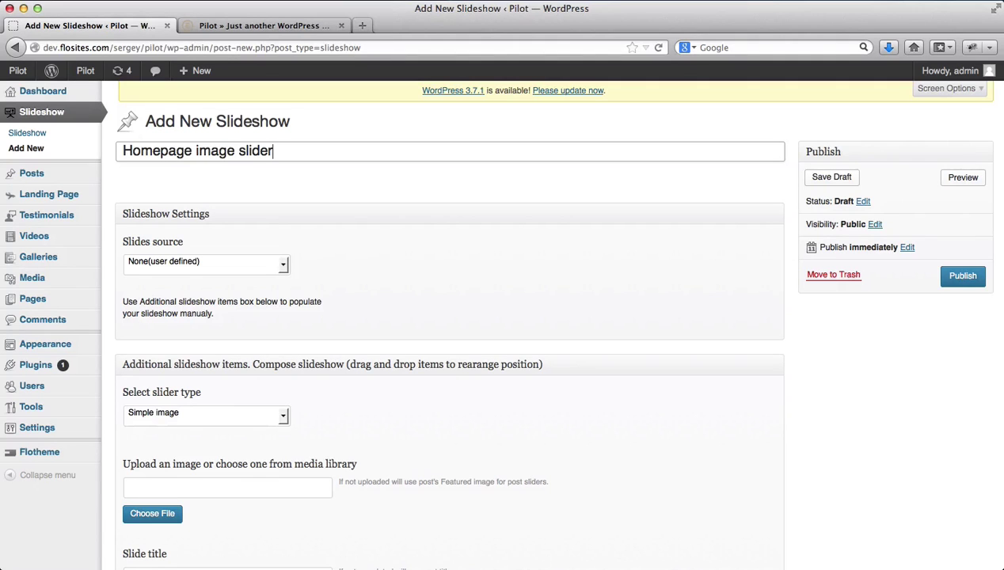
Upload arace_wedding1786.jpg from the home folder on the computer as the first slide's image.
{"action": "scroll", "coordinate": [277, 334], "scroll_direction": "down", "scroll_amount": 2}
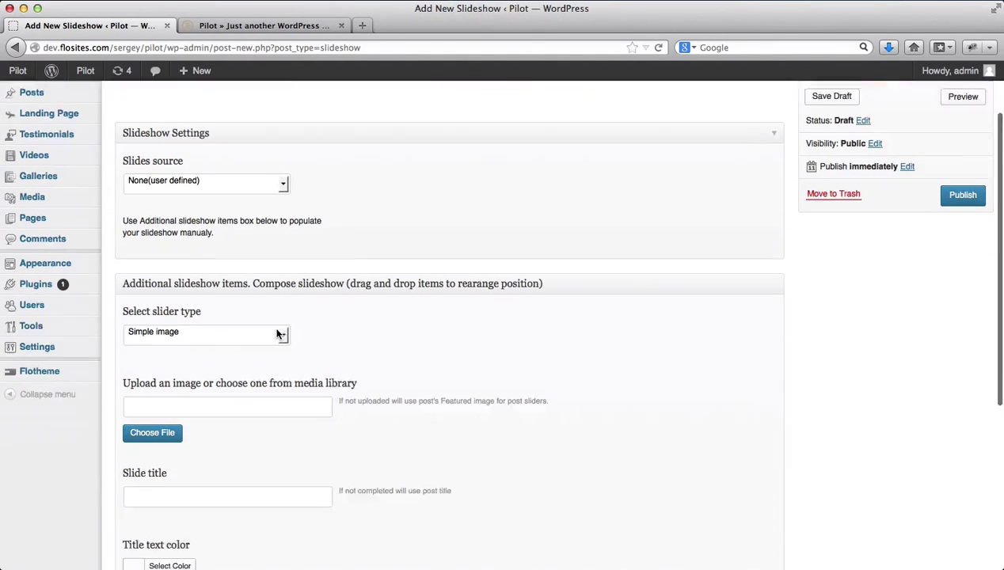
{"action": "scroll", "coordinate": [277, 334], "scroll_direction": "down", "scroll_amount": 2}
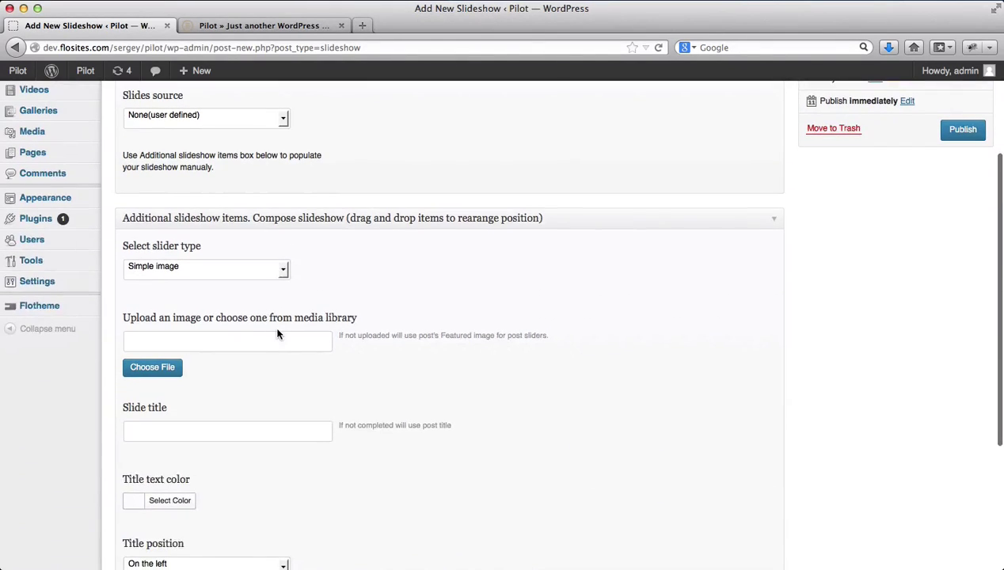
{"action": "left_click", "coordinate": [158, 368]}
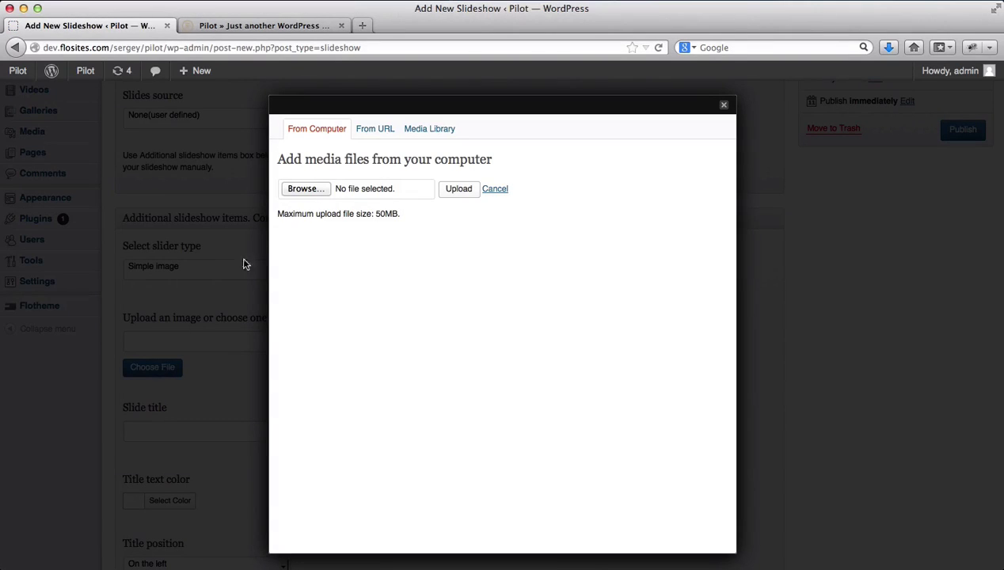
{"action": "left_click", "coordinate": [292, 194]}
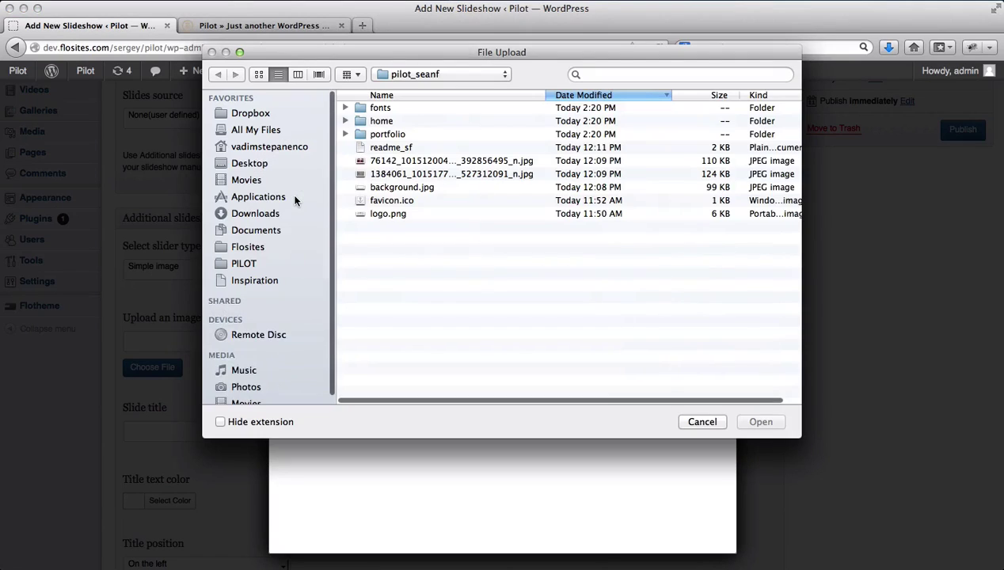
{"action": "double_click", "coordinate": [369, 121]}
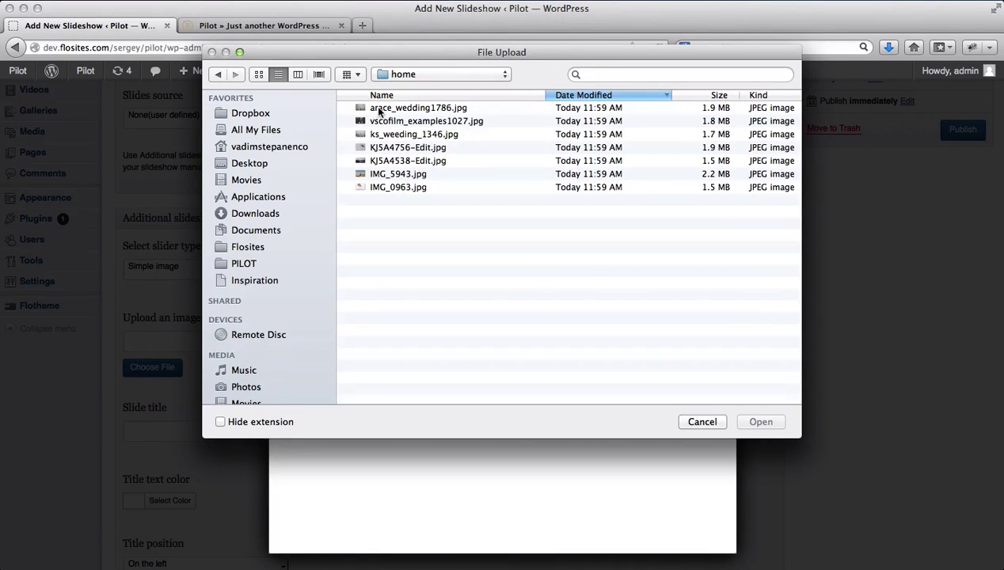
{"action": "left_click", "coordinate": [377, 111]}
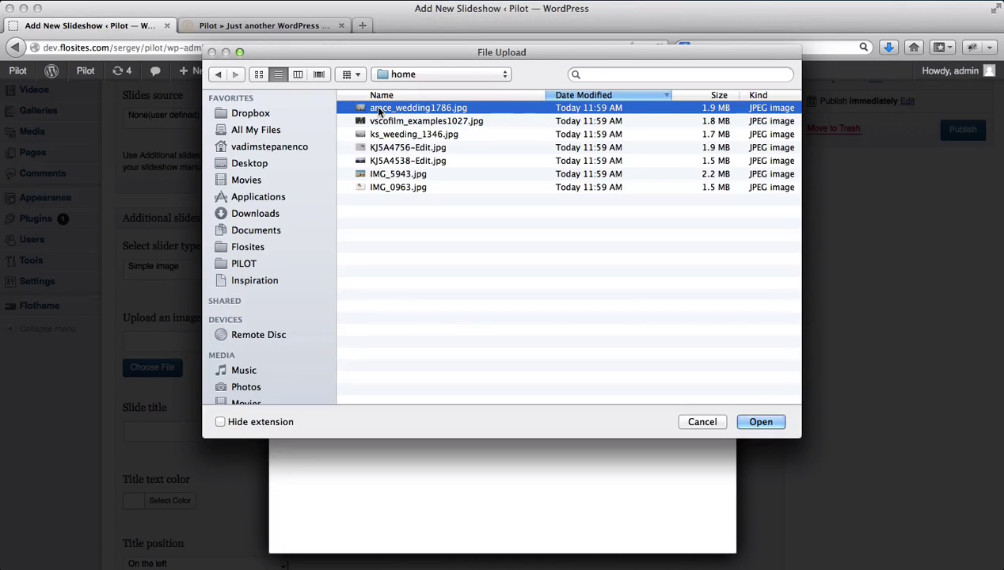
{"action": "double_click", "coordinate": [378, 111]}
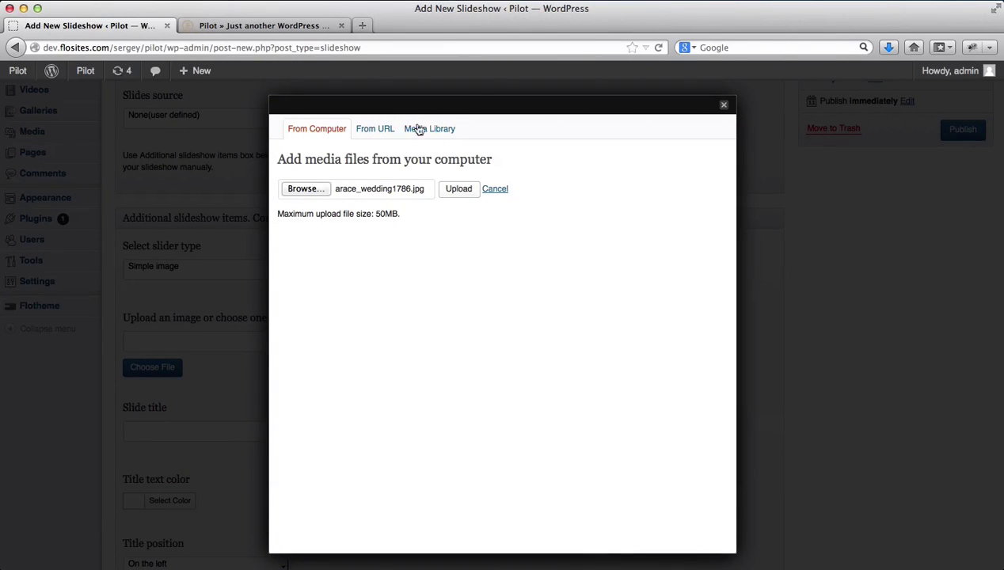
{"action": "left_click", "coordinate": [451, 193]}
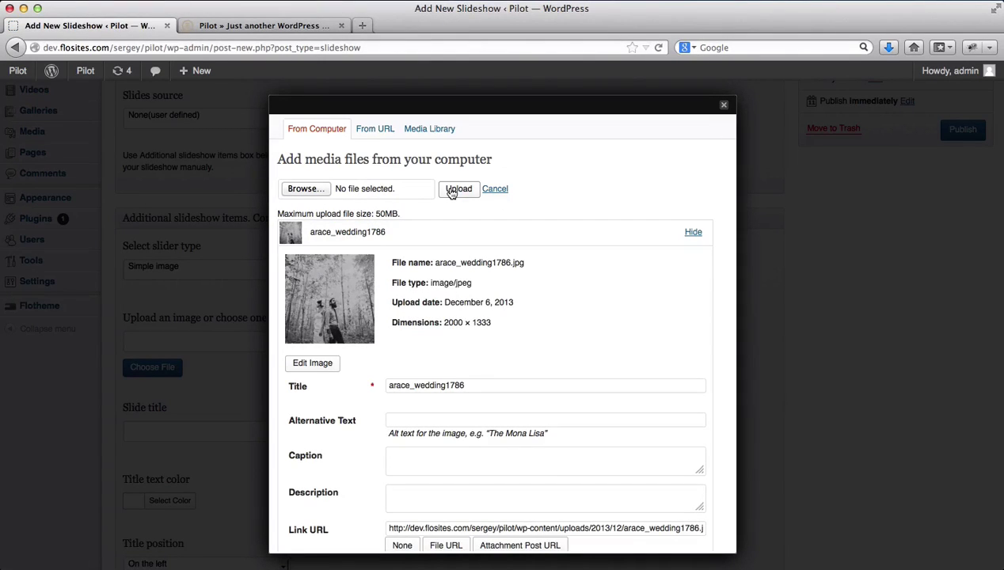
Use the uploaded arace_wedding1786 image at Full Size and add it to the slideshow as a simple image slide.
{"action": "scroll", "coordinate": [461, 306], "scroll_direction": "down", "scroll_amount": 5}
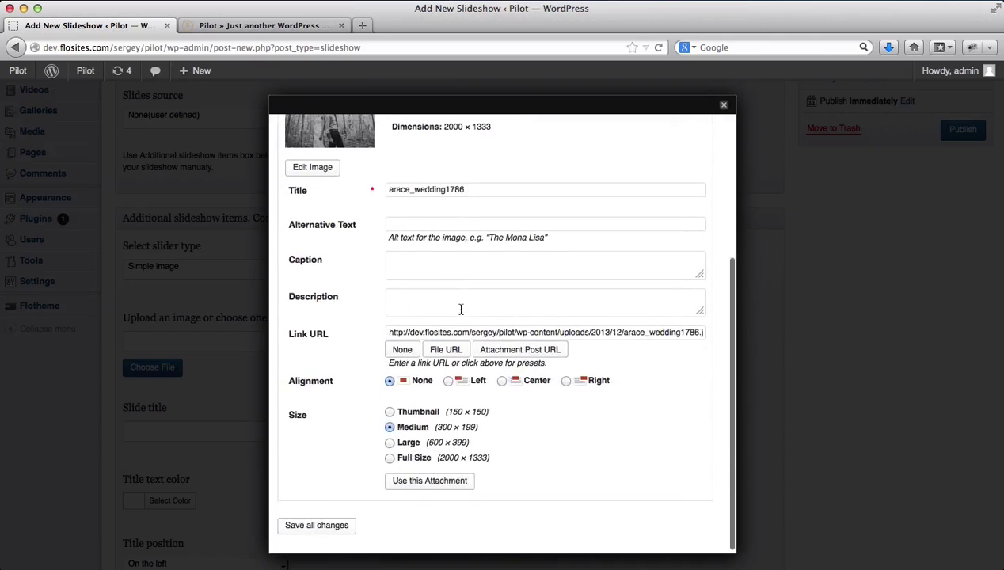
{"action": "left_click", "coordinate": [391, 460]}
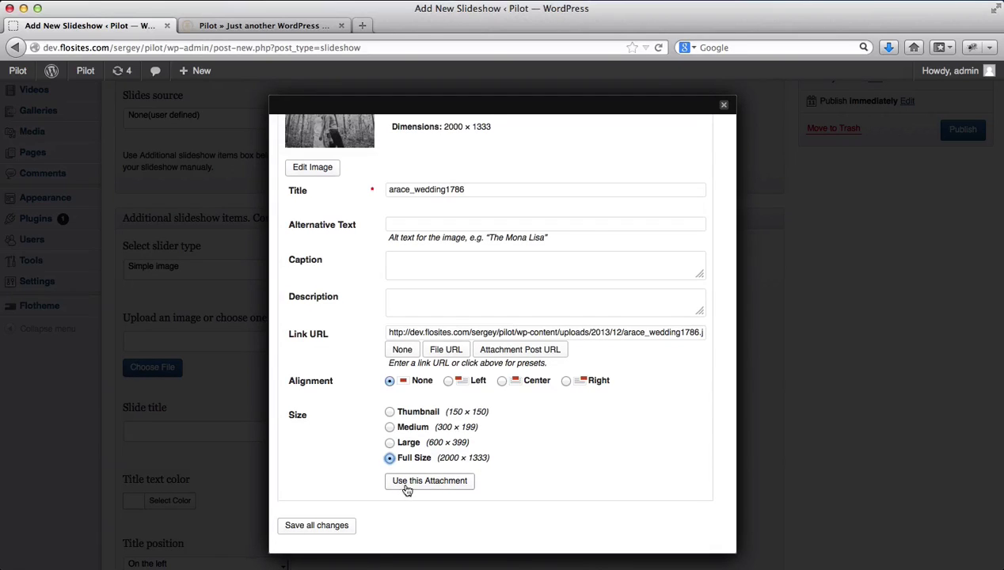
{"action": "left_click", "coordinate": [408, 484]}
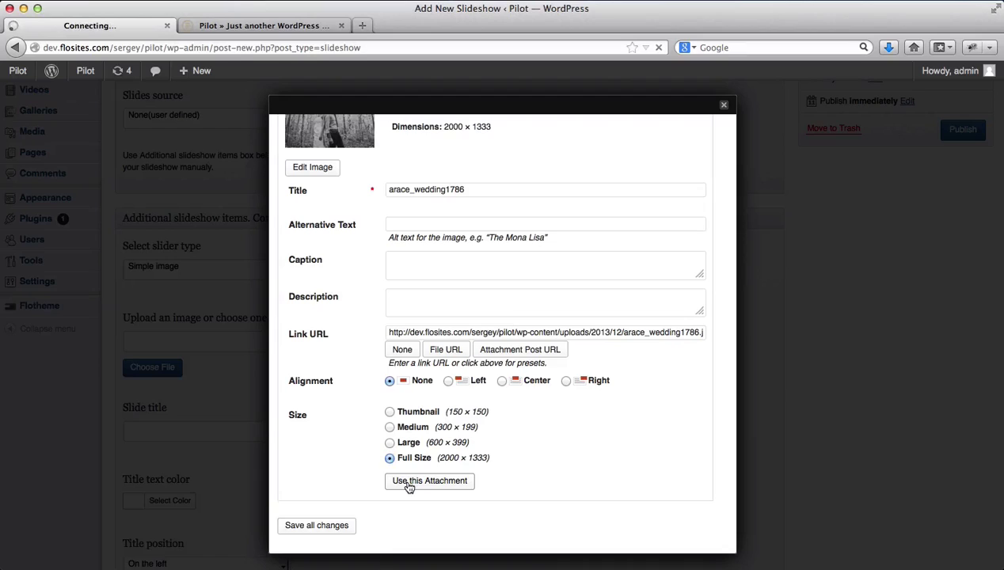
{"action": "scroll", "coordinate": [408, 486], "scroll_direction": "down", "scroll_amount": 3}
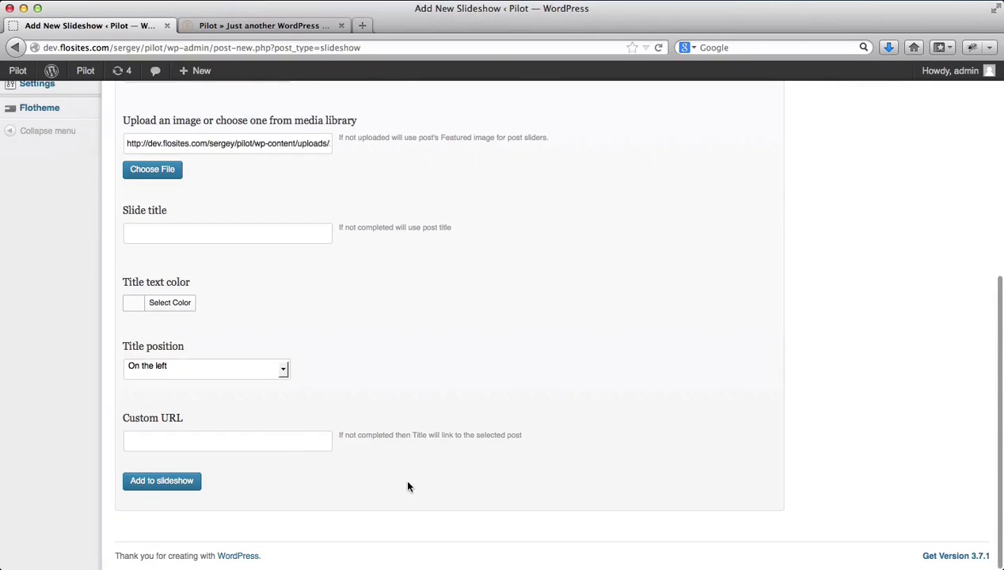
{"action": "left_click", "coordinate": [162, 481]}
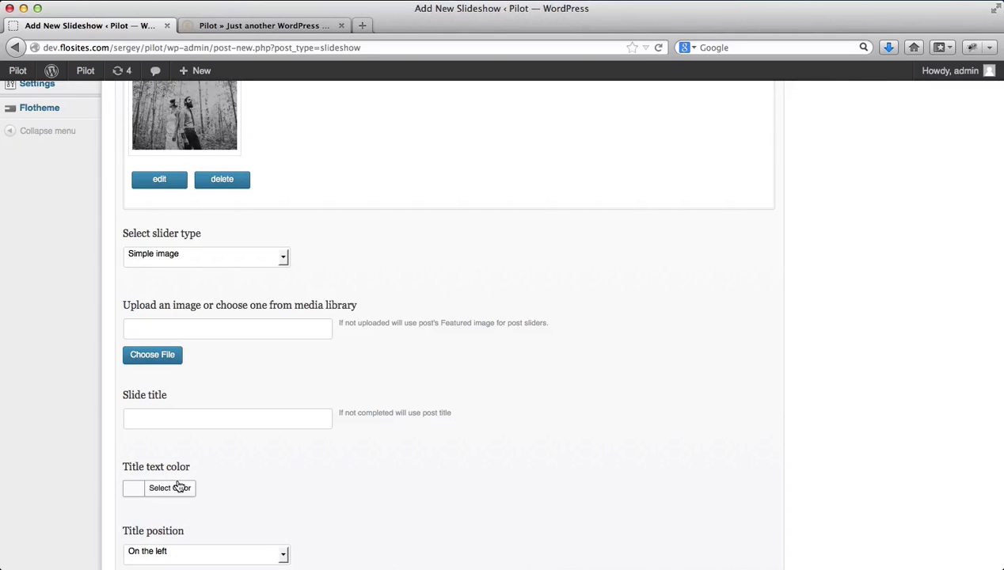
Upload vscofilm_examples1027.jpg from the home folder and use the attachment as the second slide's image.
{"action": "left_click", "coordinate": [160, 357]}
{"action": "left_click", "coordinate": [308, 188]}
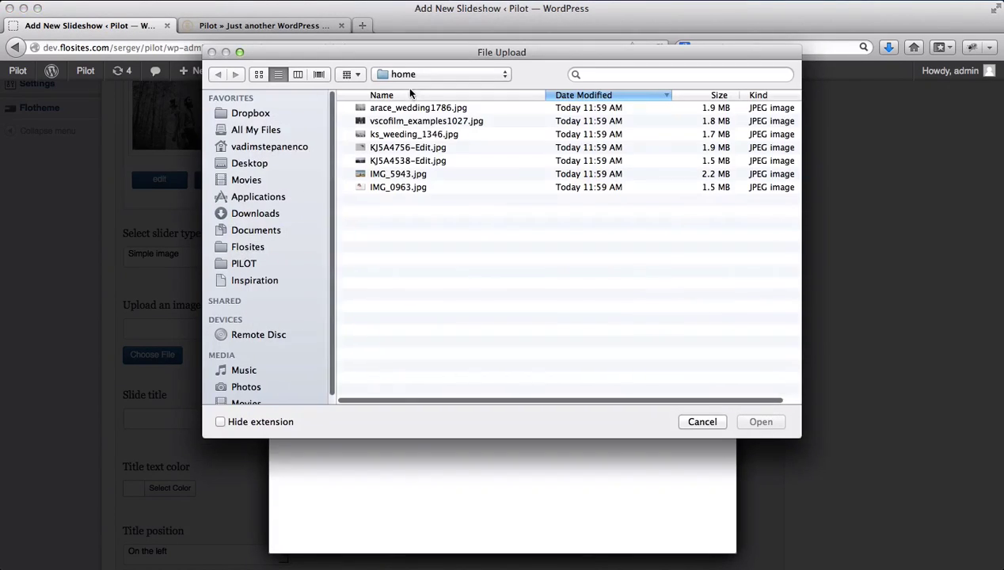
{"action": "left_click", "coordinate": [388, 122]}
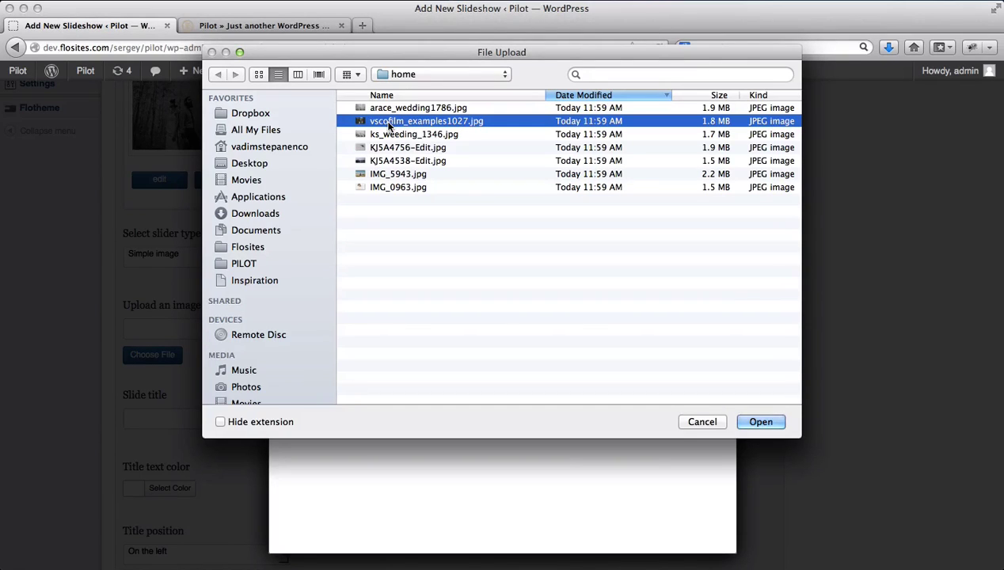
{"action": "double_click", "coordinate": [388, 124]}
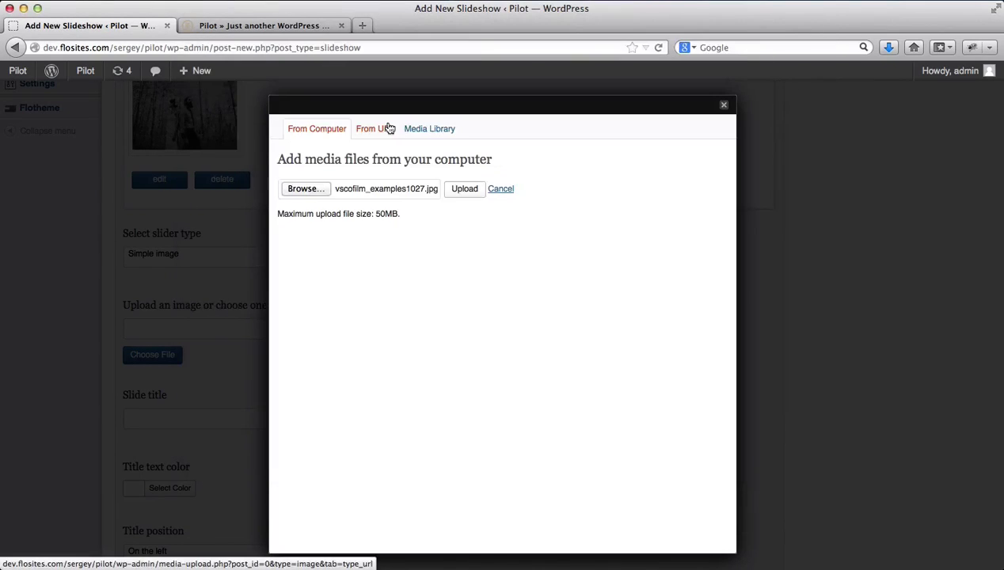
{"action": "left_click", "coordinate": [456, 190]}
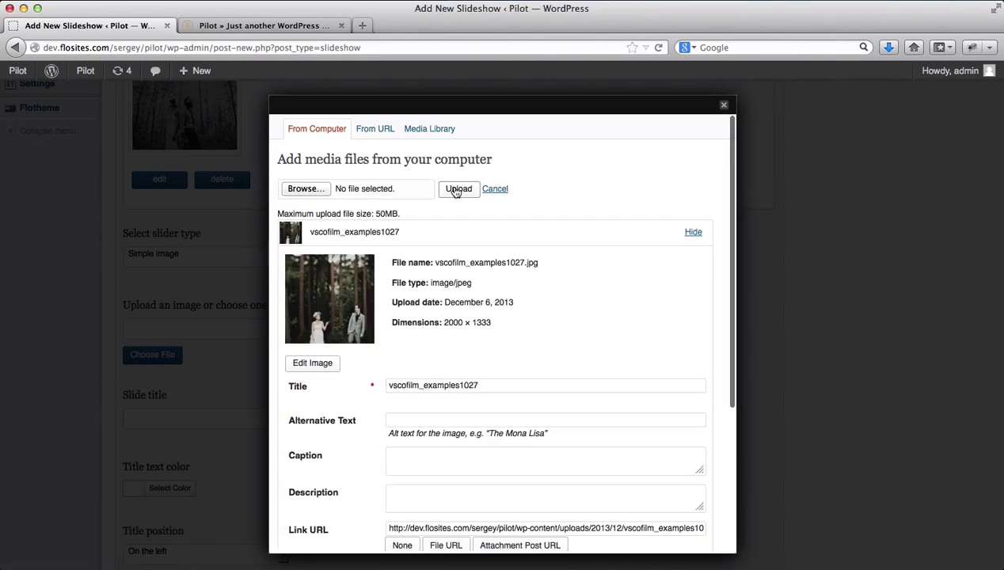
{"action": "scroll", "coordinate": [455, 188], "scroll_direction": "down", "scroll_amount": 5}
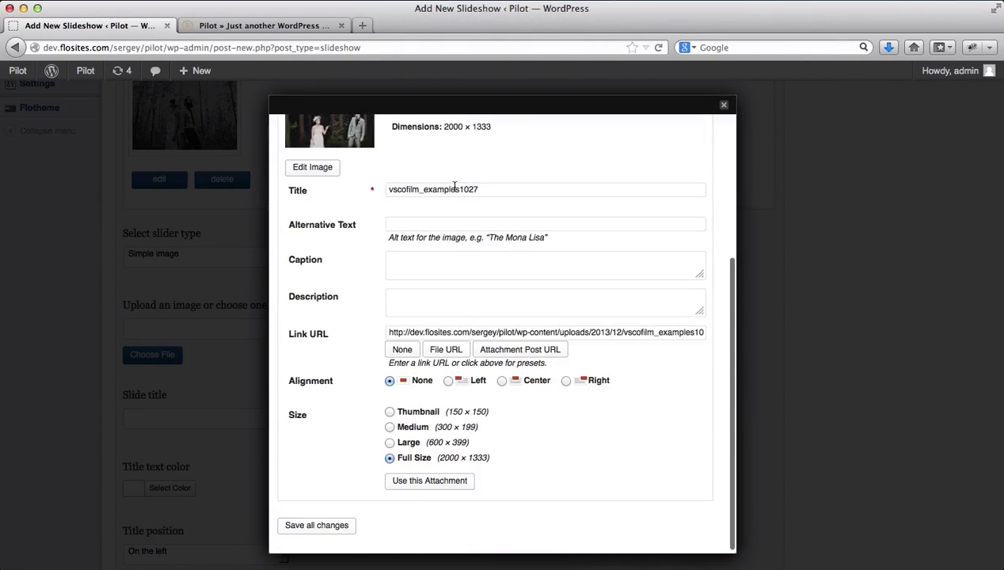
{"action": "left_click", "coordinate": [442, 482]}
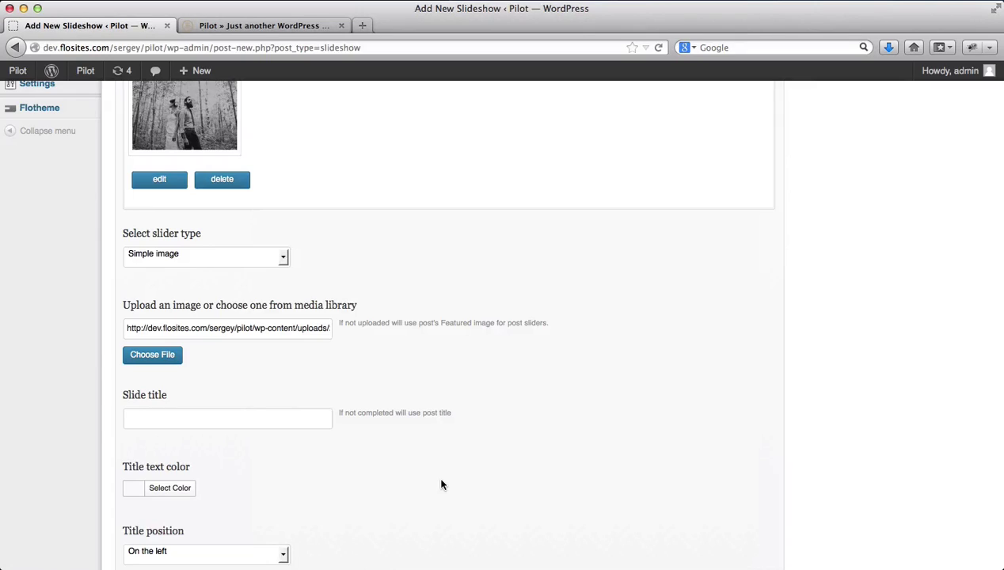
Examine the title text color picker and the title position options for the second slide.
{"action": "scroll", "coordinate": [232, 365], "scroll_direction": "down", "scroll_amount": 3}
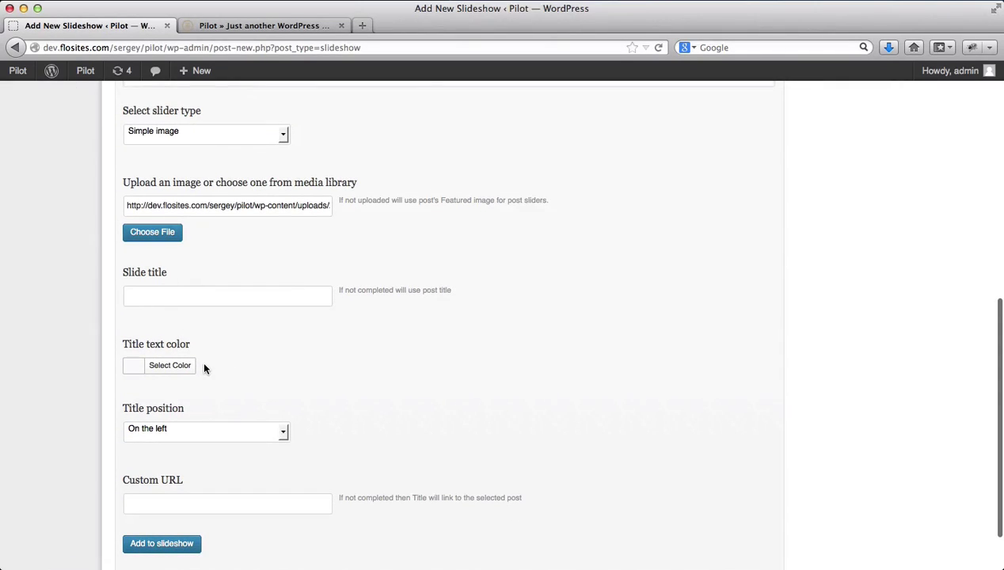
{"action": "scroll", "coordinate": [204, 368], "scroll_direction": "down", "scroll_amount": 2}
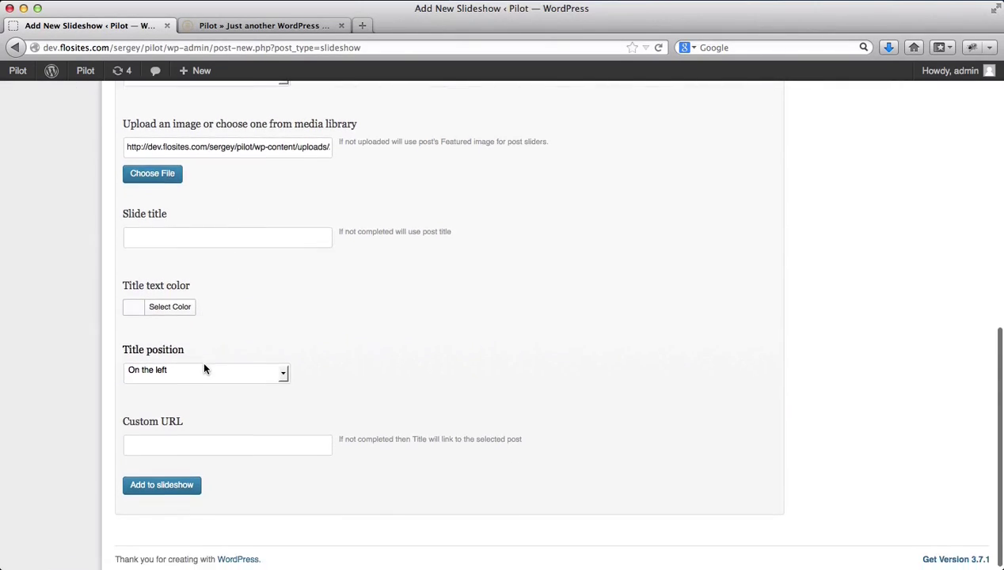
{"action": "left_click", "coordinate": [171, 314]}
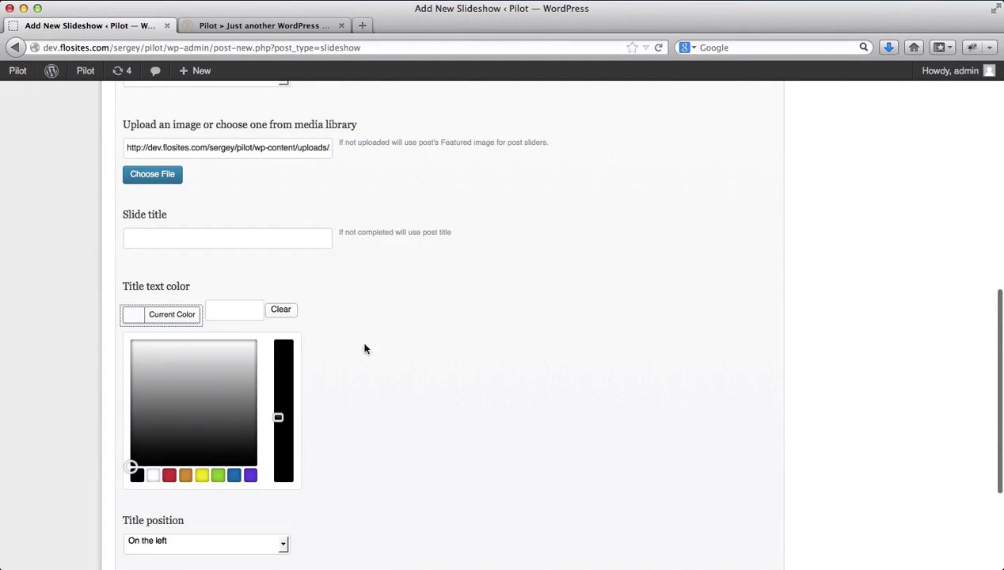
{"action": "left_click", "coordinate": [379, 308]}
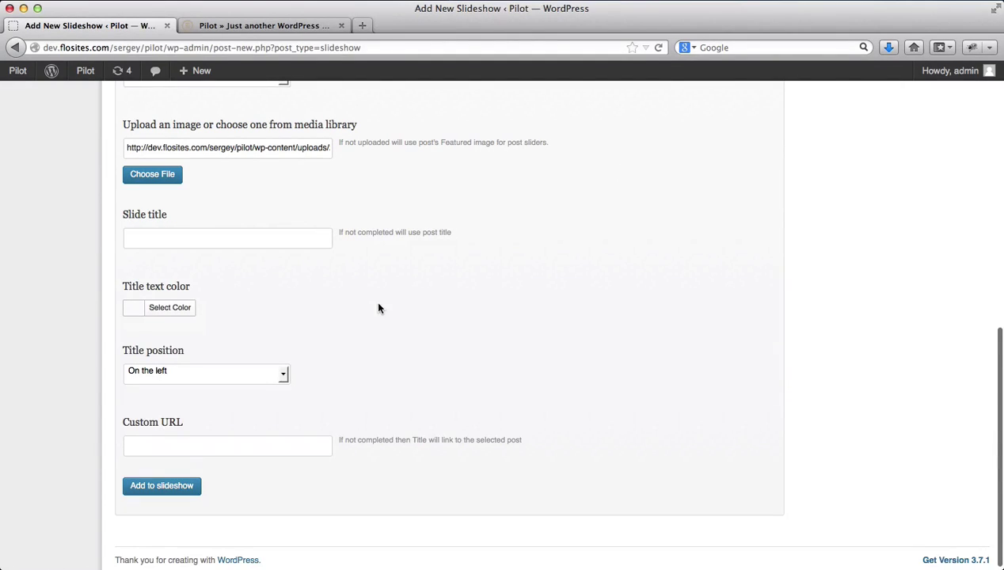
{"action": "left_click", "coordinate": [284, 375]}
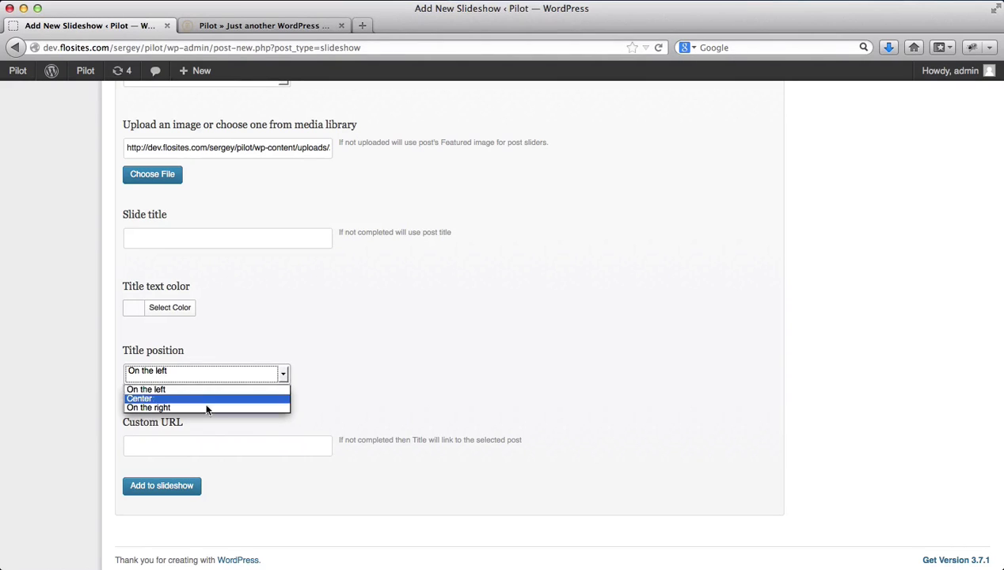
{"action": "left_click", "coordinate": [309, 322]}
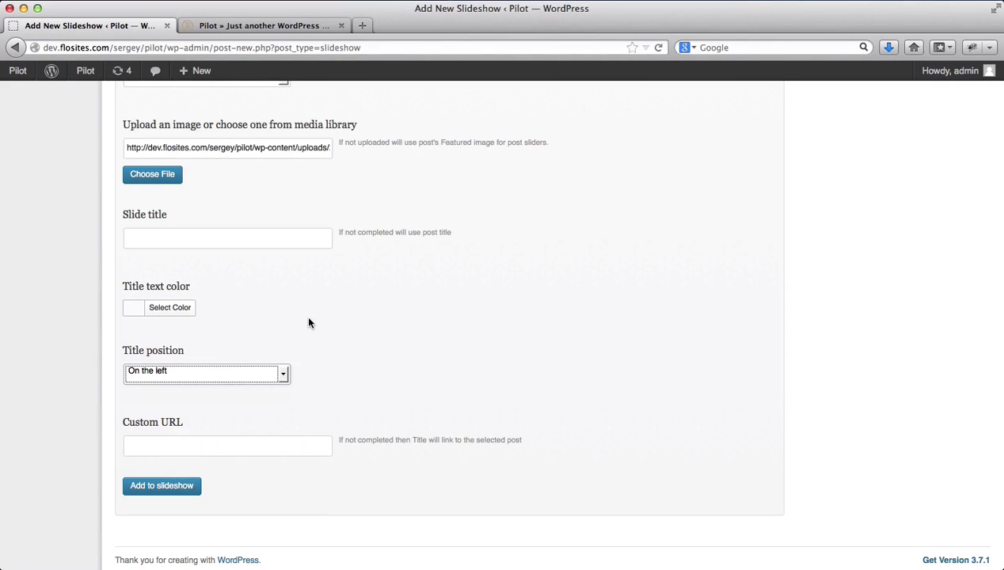
{"action": "scroll", "coordinate": [308, 322], "scroll_direction": "down", "scroll_amount": 1}
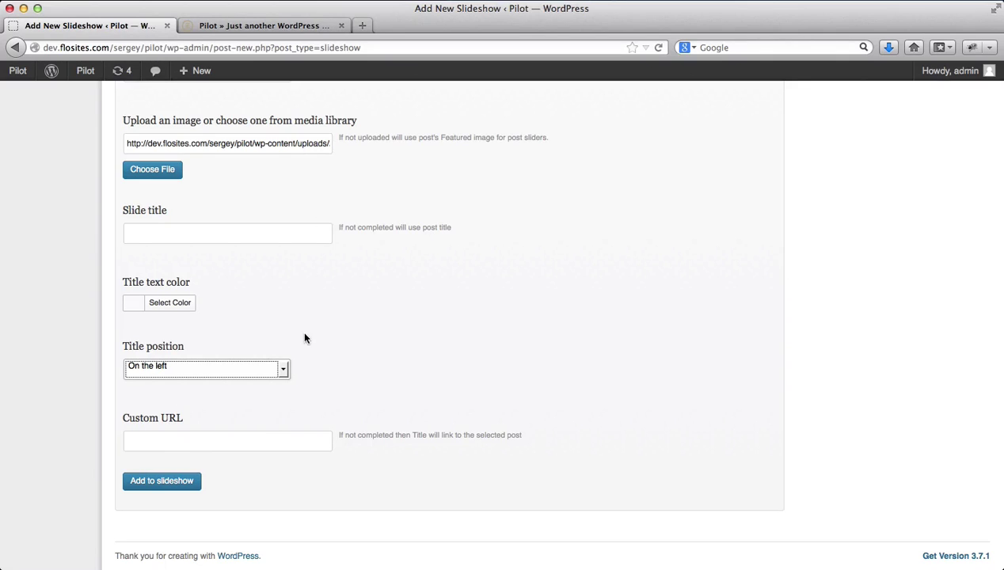
Add the second image to the slideshow, leaving its custom URL empty.
{"action": "left_click", "coordinate": [237, 443]}
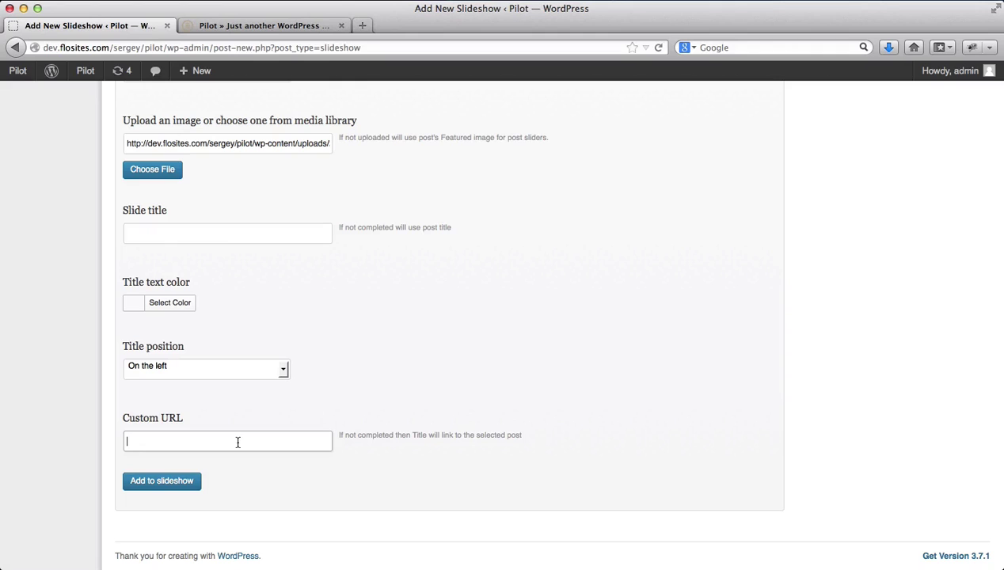
{"action": "left_click", "coordinate": [181, 480]}
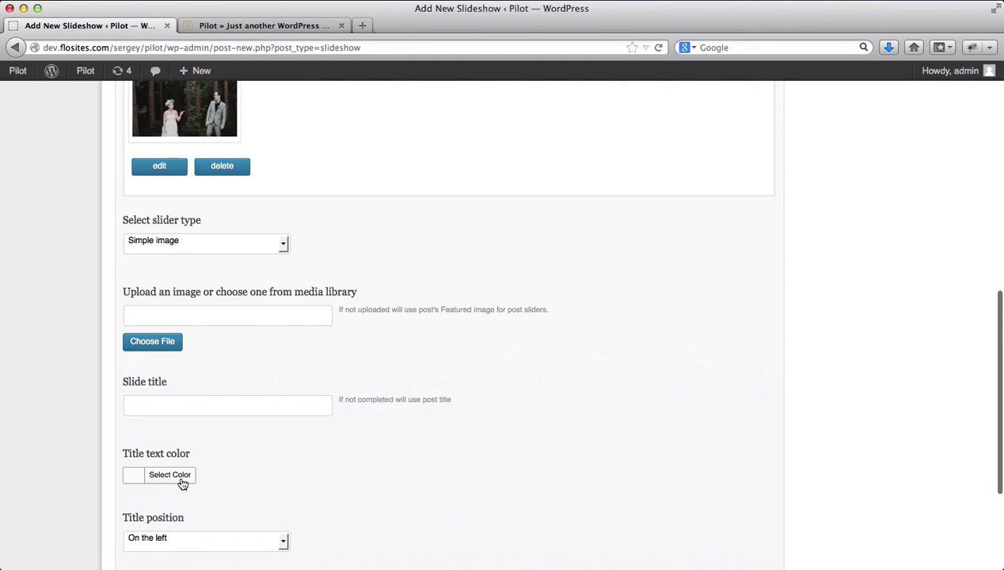
Upload ks_weeding_1346.jpg from the home folder and use the attachment at Full Size as the third slide's image.
{"action": "scroll", "coordinate": [312, 285], "scroll_direction": "up", "scroll_amount": 5}
{"action": "scroll", "coordinate": [312, 286], "scroll_direction": "down", "scroll_amount": 5}
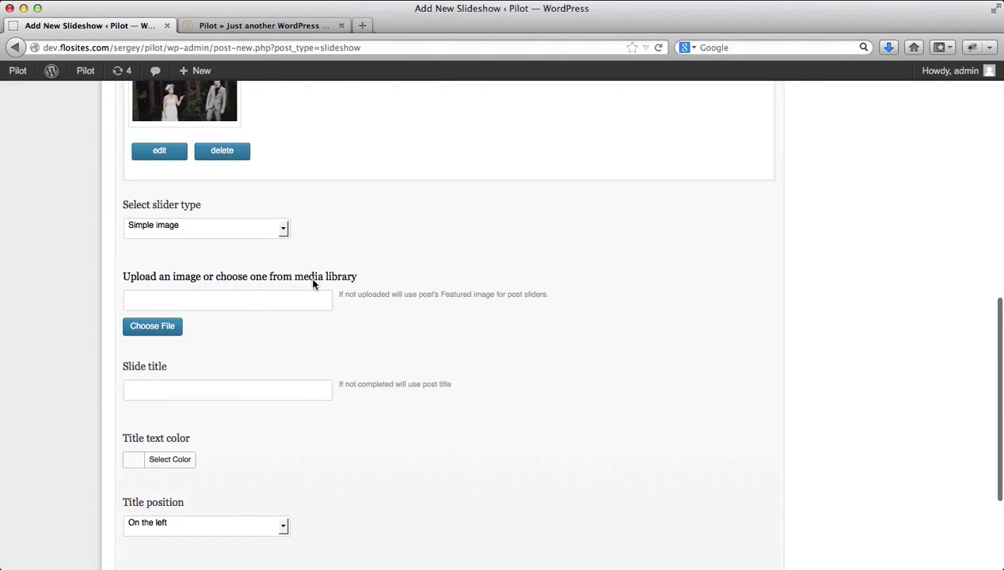
{"action": "left_click", "coordinate": [160, 325]}
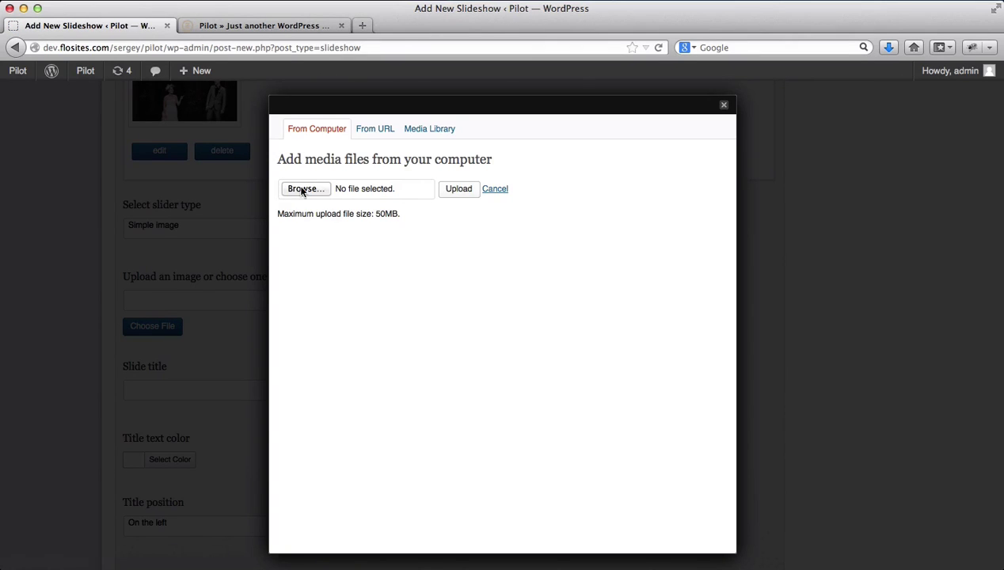
{"action": "left_click", "coordinate": [299, 190]}
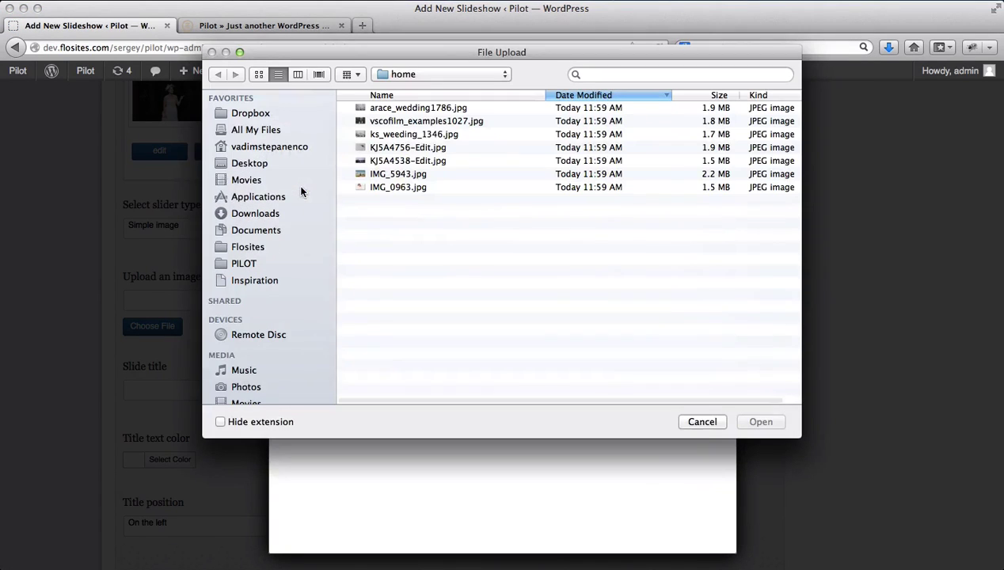
{"action": "double_click", "coordinate": [386, 135]}
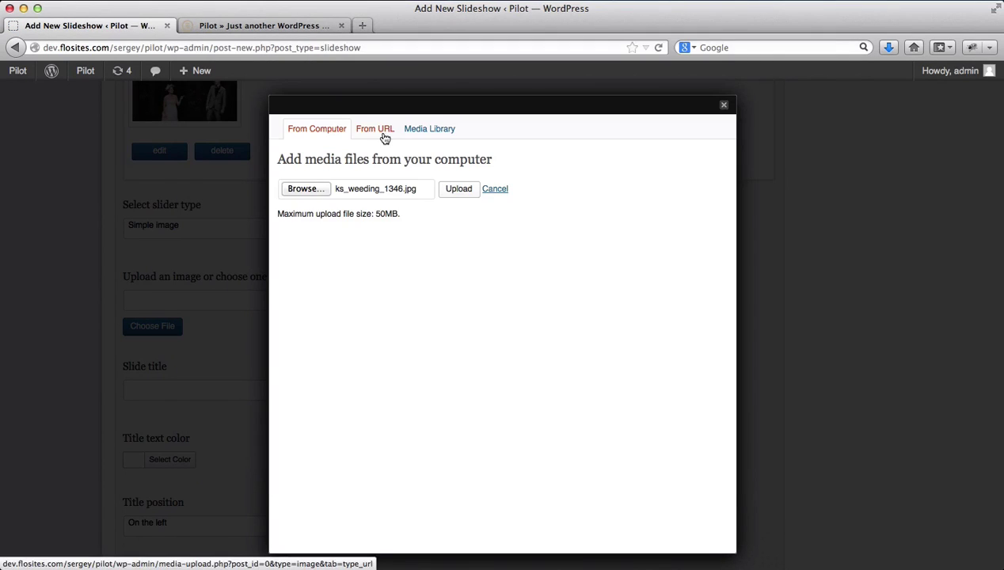
{"action": "left_click", "coordinate": [452, 194]}
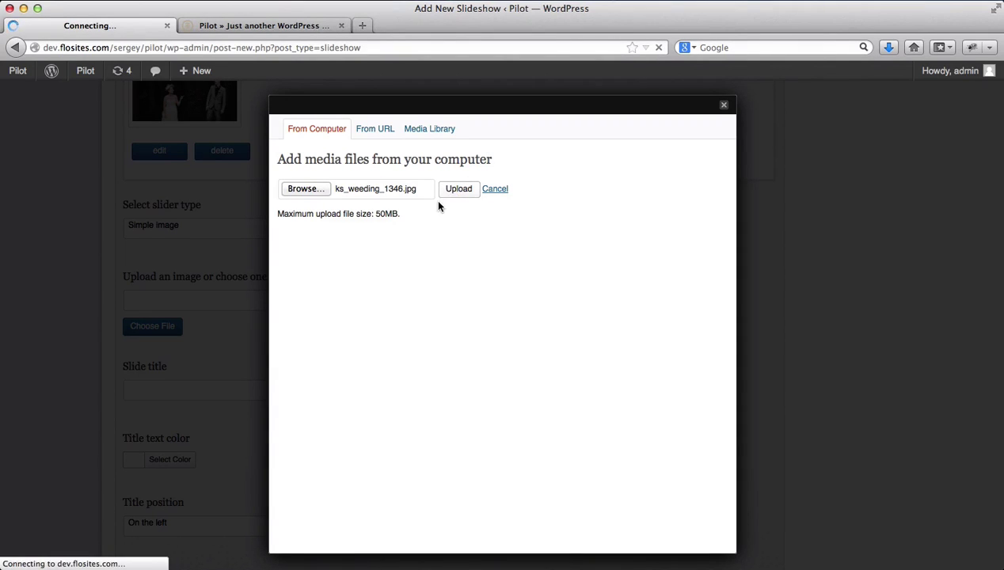
{"action": "scroll", "coordinate": [418, 344], "scroll_direction": "down", "scroll_amount": 5}
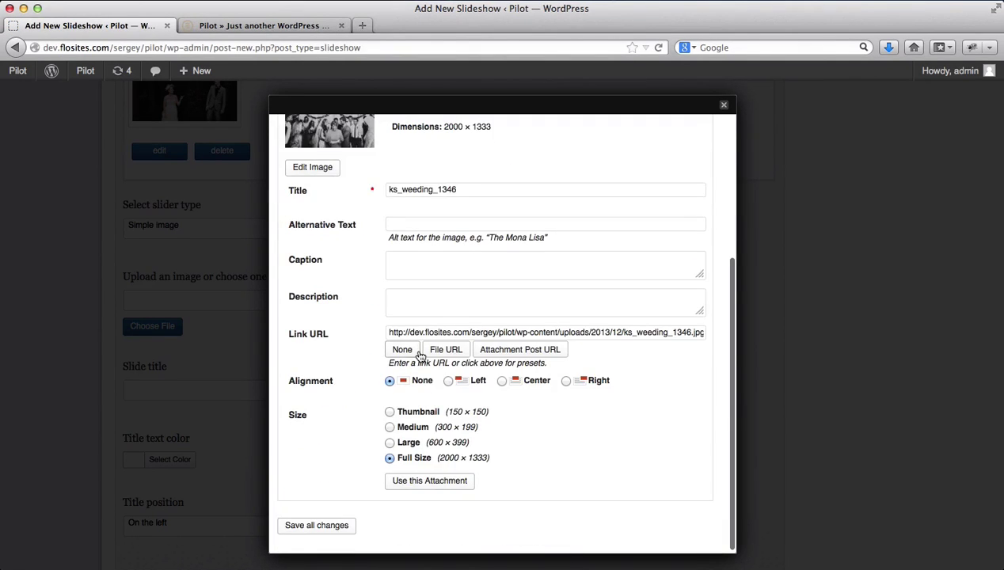
{"action": "left_click", "coordinate": [424, 486]}
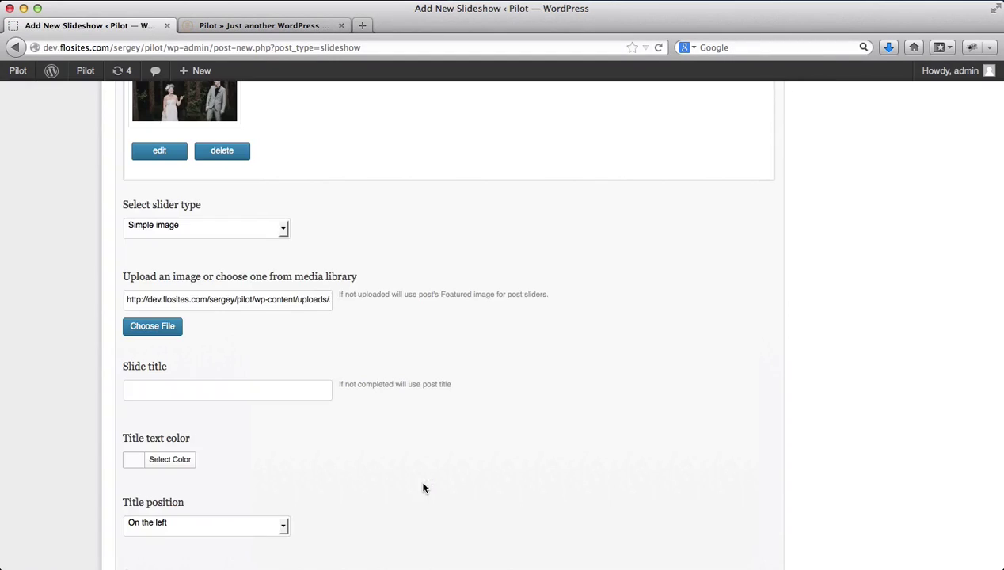
Add the third image to the slideshow as a simple image slide and publish the slideshow.
{"action": "scroll", "coordinate": [266, 468], "scroll_direction": "down", "scroll_amount": 4}
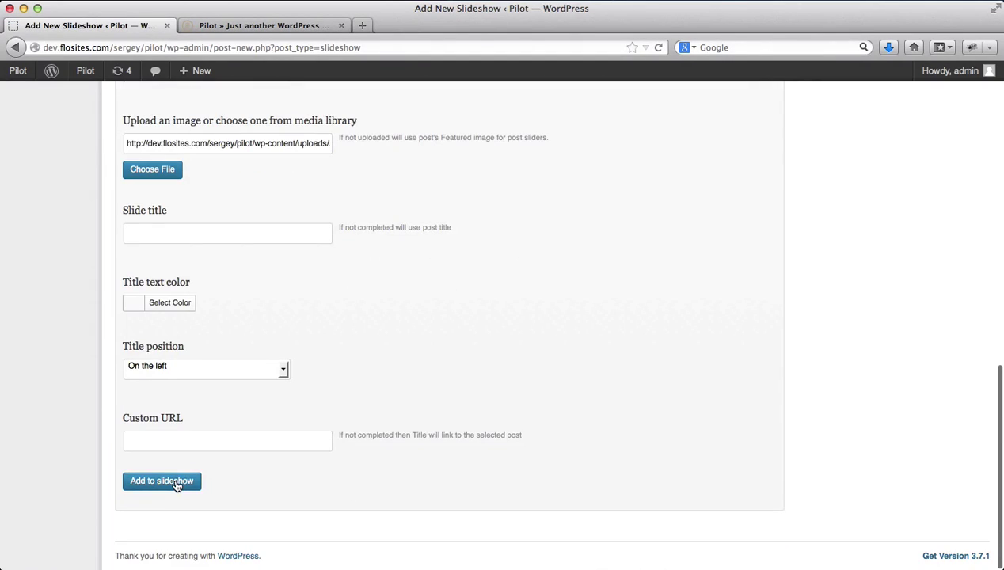
{"action": "left_click", "coordinate": [178, 483]}
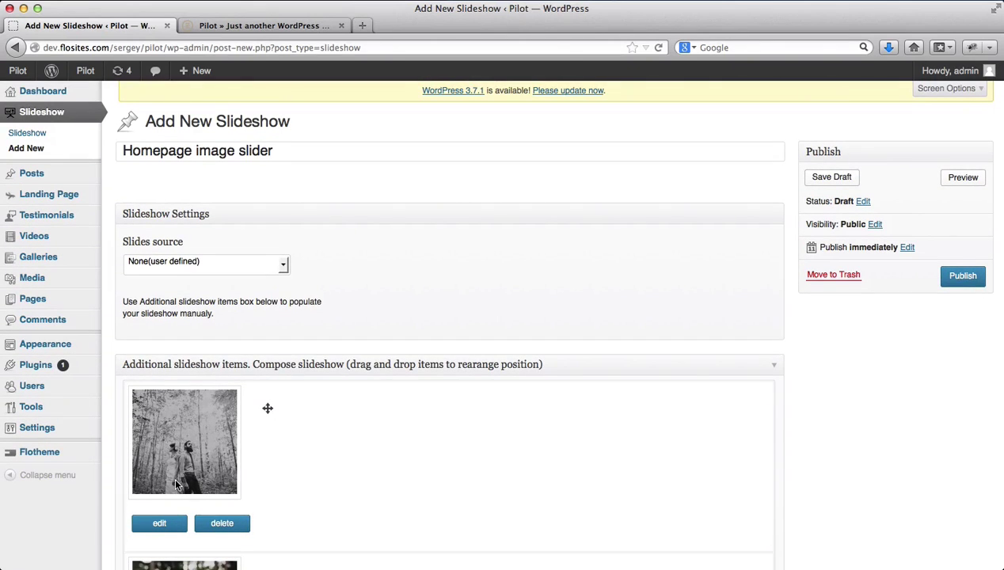
{"action": "scroll", "coordinate": [354, 293], "scroll_direction": "down", "scroll_amount": 7}
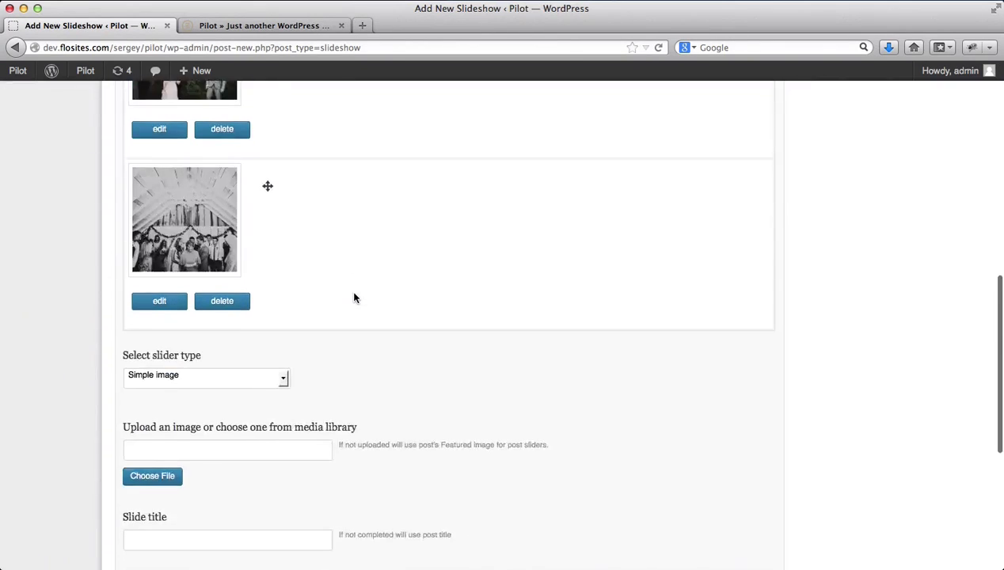
{"action": "scroll", "coordinate": [354, 298], "scroll_direction": "up", "scroll_amount": 10}
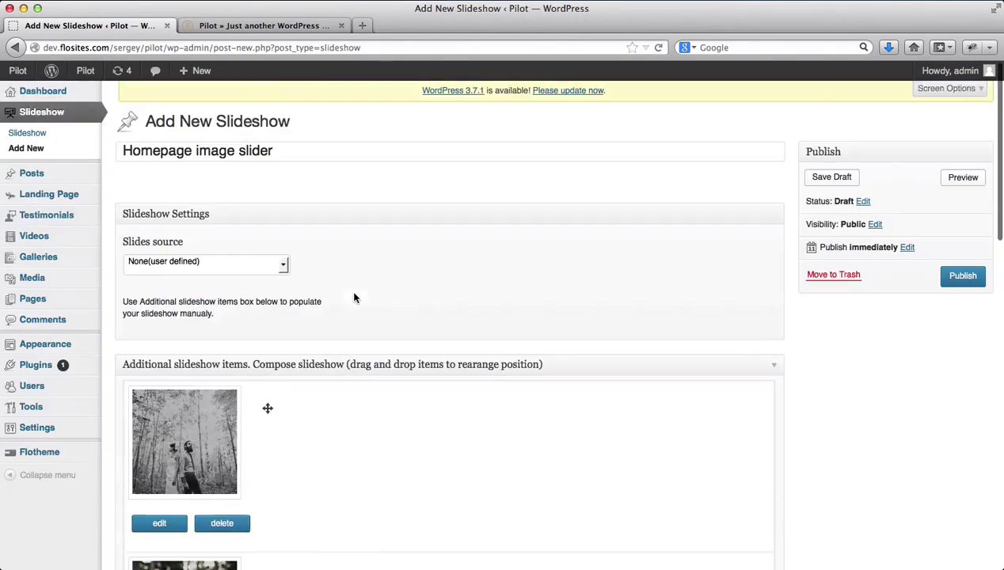
{"action": "left_click", "coordinate": [960, 277]}
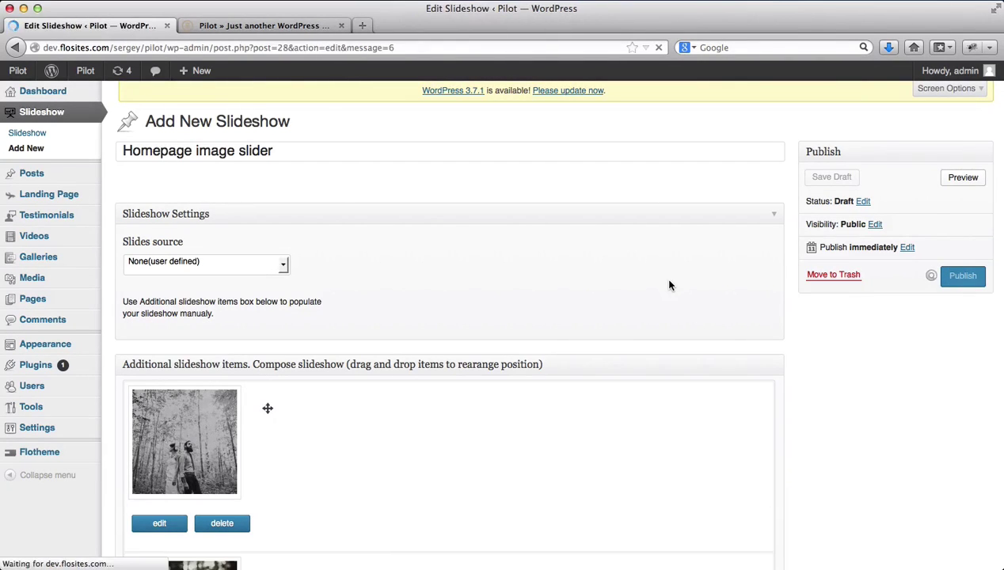
Open the Homepage page for editing and assign the "Homepage image slider" slideshow to it.
{"action": "mouse_move", "coordinate": [69, 238]}
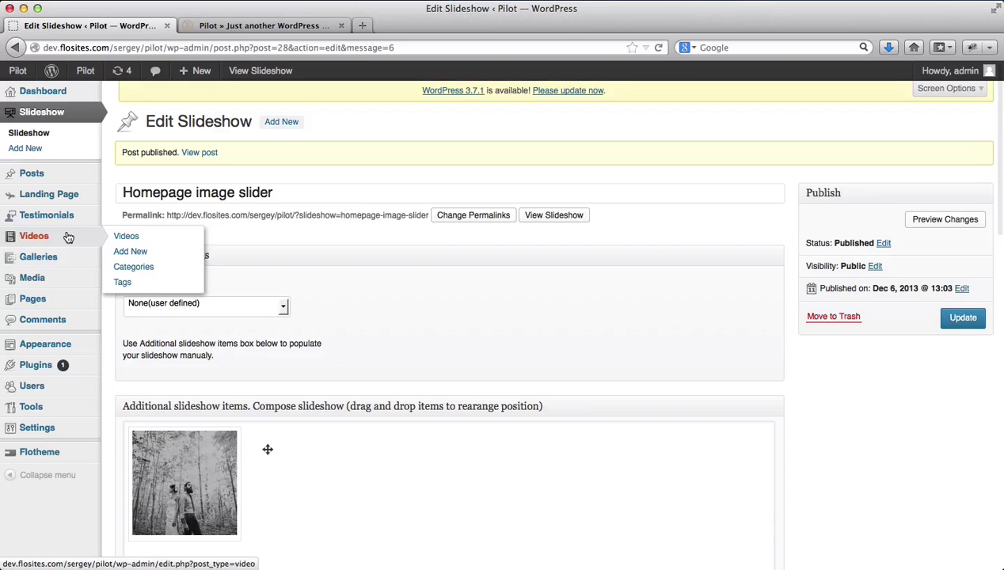
{"action": "left_click", "coordinate": [40, 304]}
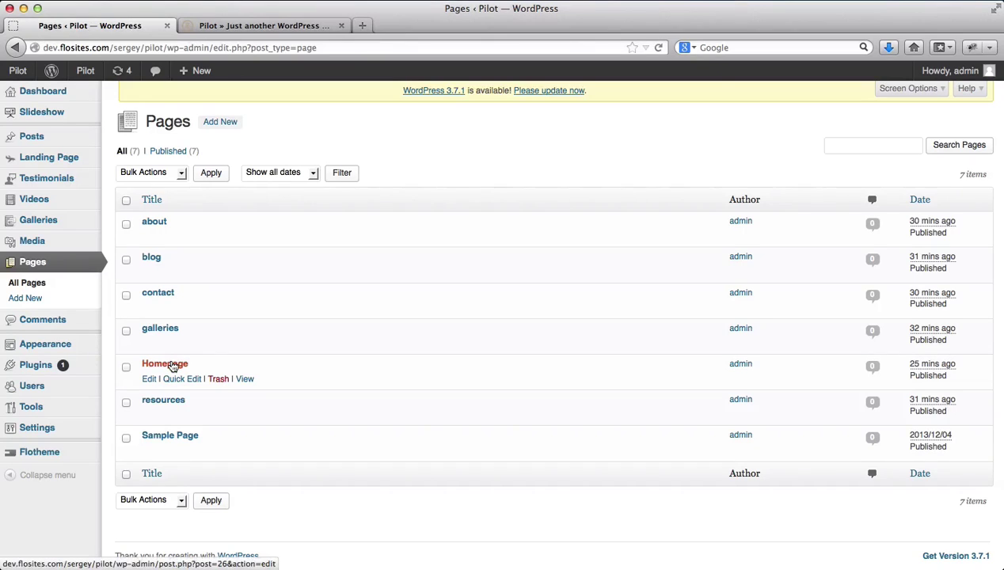
{"action": "left_click", "coordinate": [173, 365]}
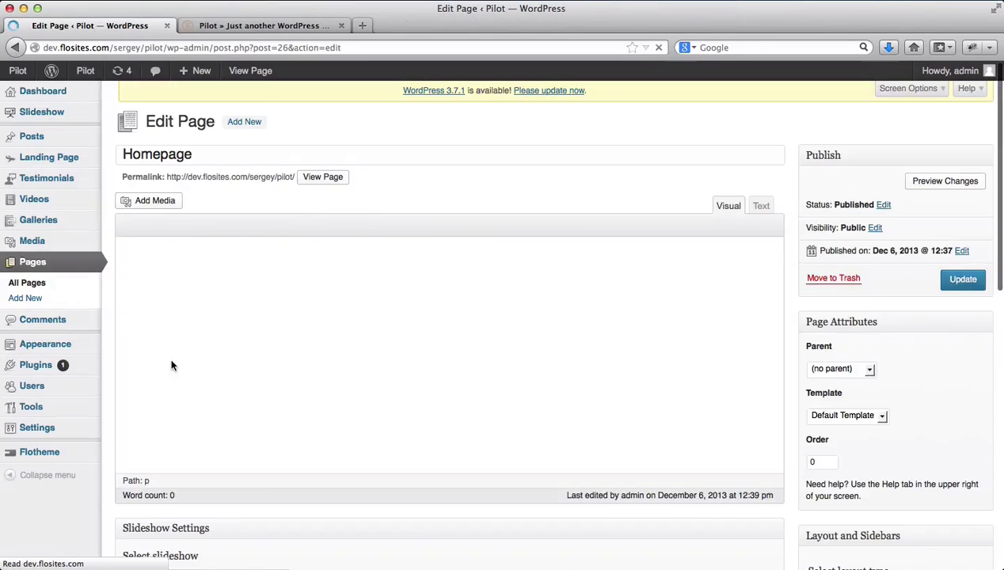
{"action": "scroll", "coordinate": [172, 365], "scroll_direction": "down", "scroll_amount": 5}
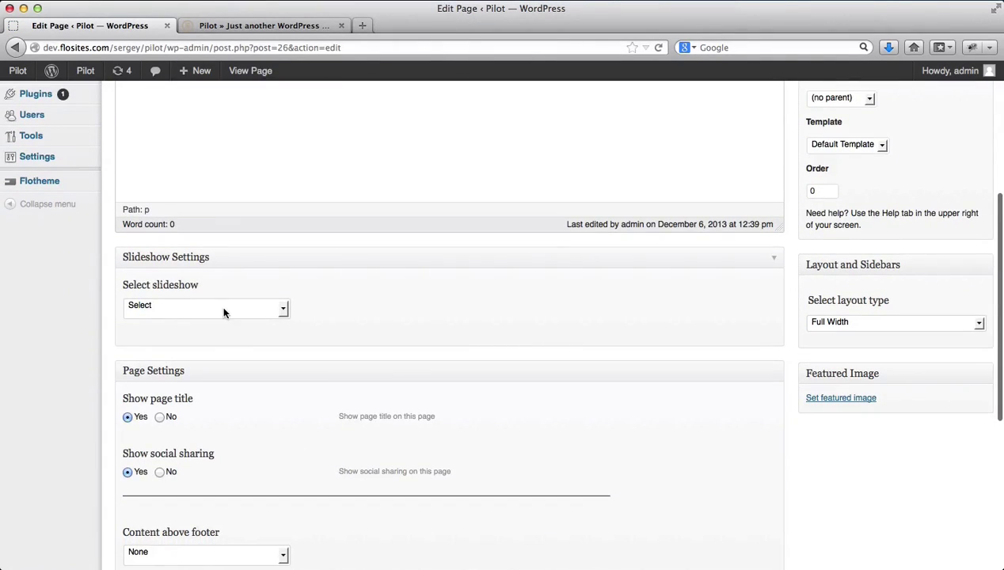
{"action": "left_click", "coordinate": [225, 311]}
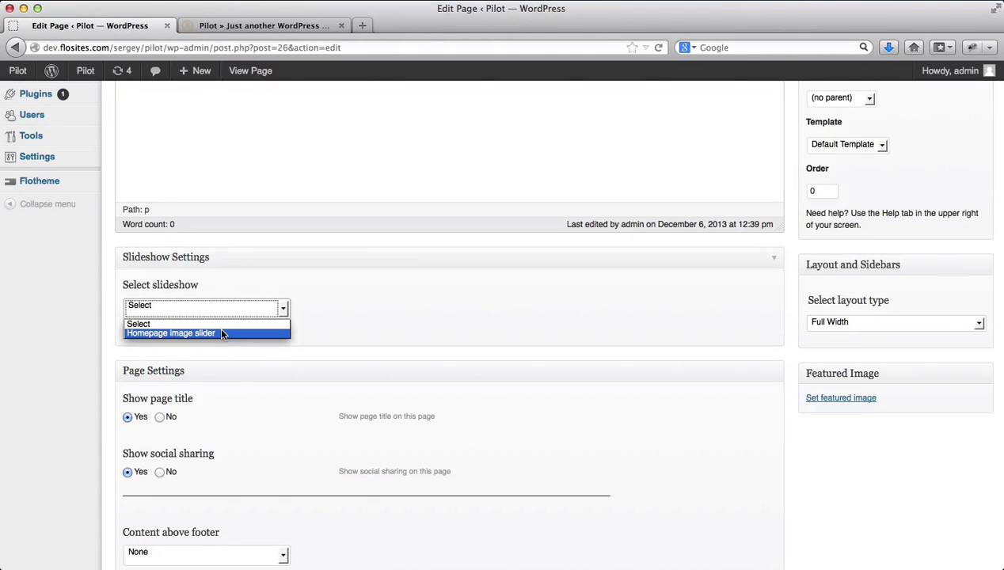
{"action": "left_click", "coordinate": [223, 334]}
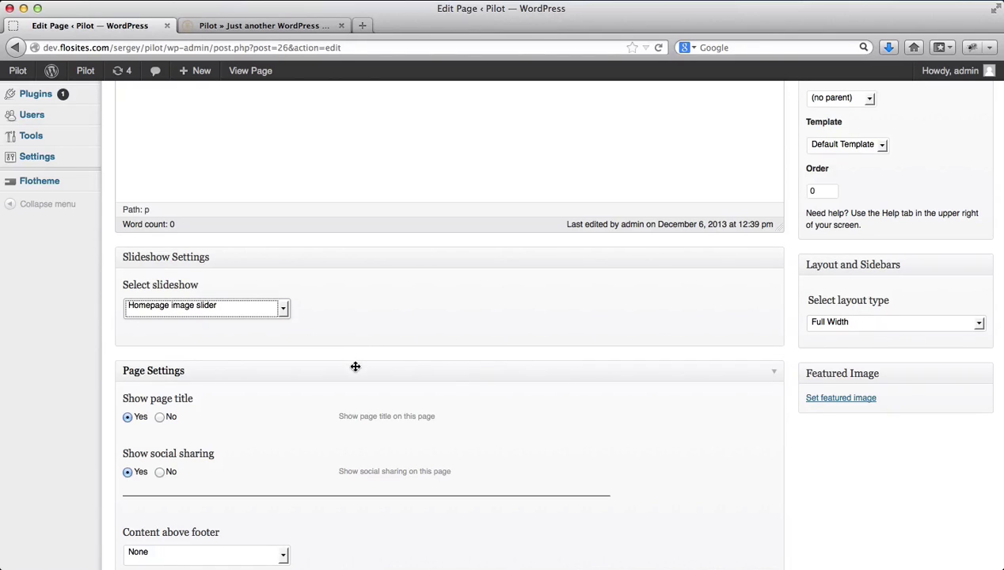
Turn off the page title display for the Homepage page and update the page.
{"action": "scroll", "coordinate": [355, 364], "scroll_direction": "down", "scroll_amount": 2}
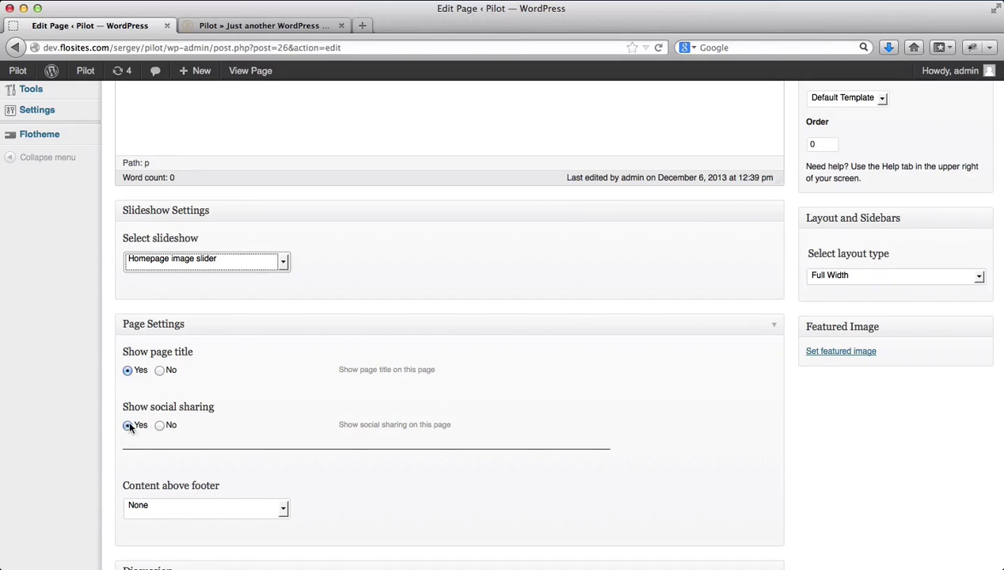
{"action": "left_click", "coordinate": [160, 371]}
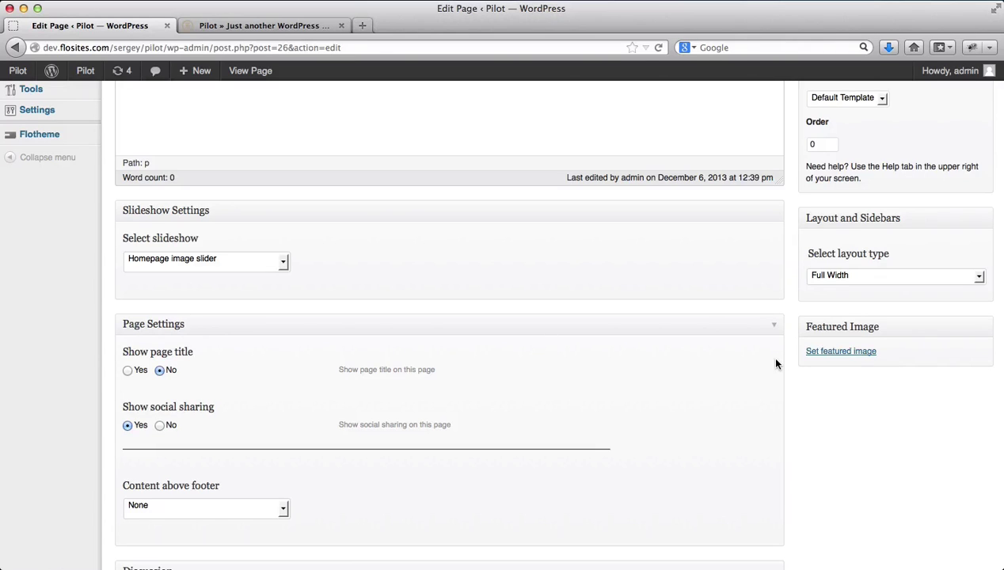
{"action": "scroll", "coordinate": [776, 364], "scroll_direction": "up", "scroll_amount": 8}
{"action": "left_click", "coordinate": [972, 280]}
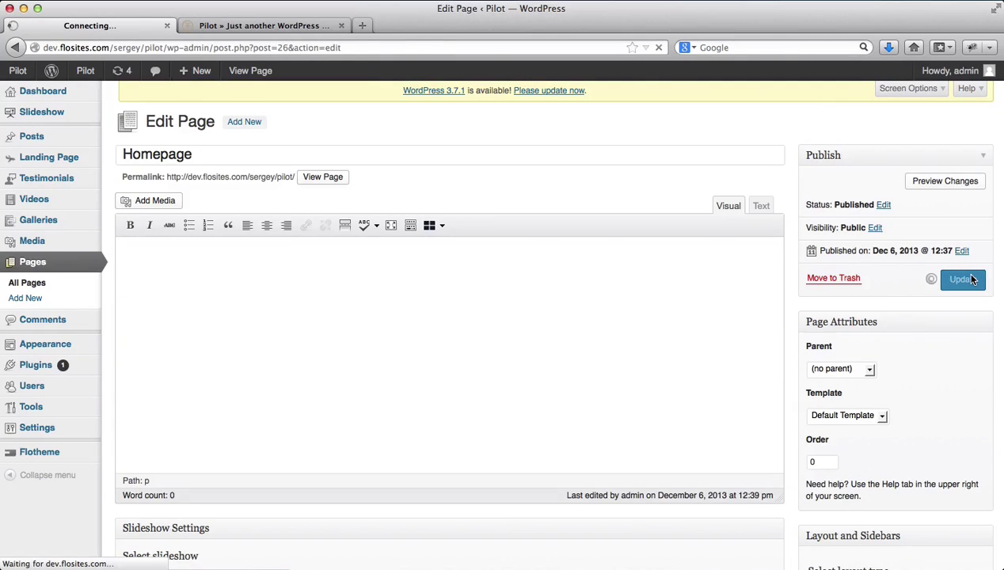
Reload the live site's homepage and page through all the slides of the image slider.
{"action": "key", "text": "ctrl+Tab"}
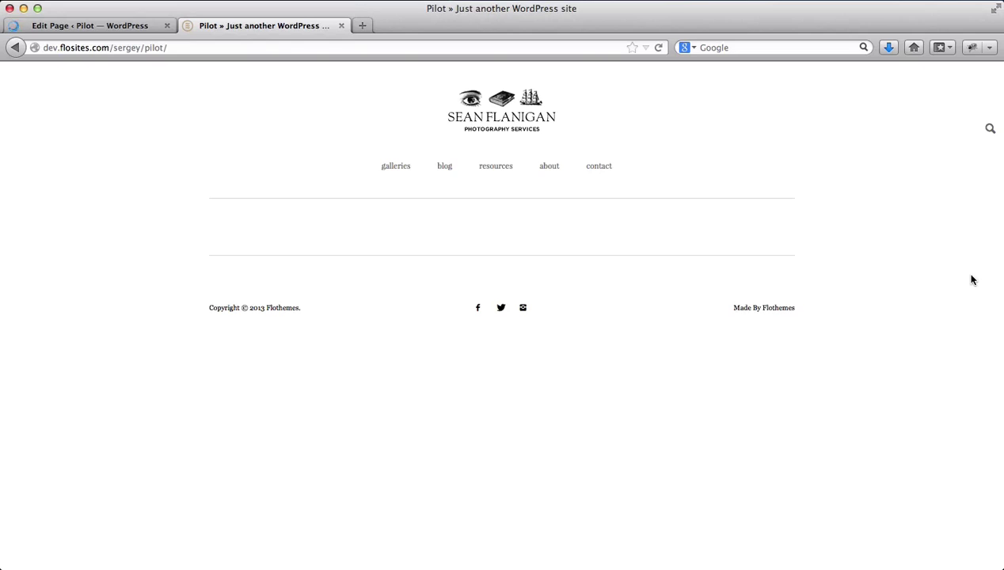
{"action": "key", "text": "super+r"}
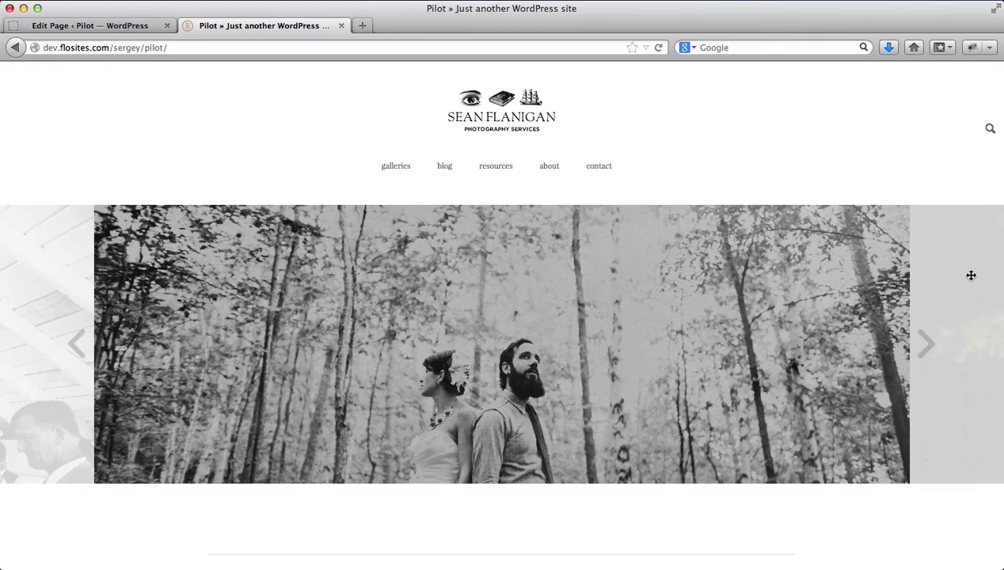
{"action": "scroll", "coordinate": [971, 275], "scroll_direction": "down", "scroll_amount": 3}
{"action": "scroll", "coordinate": [970, 275], "scroll_direction": "up", "scroll_amount": 2}
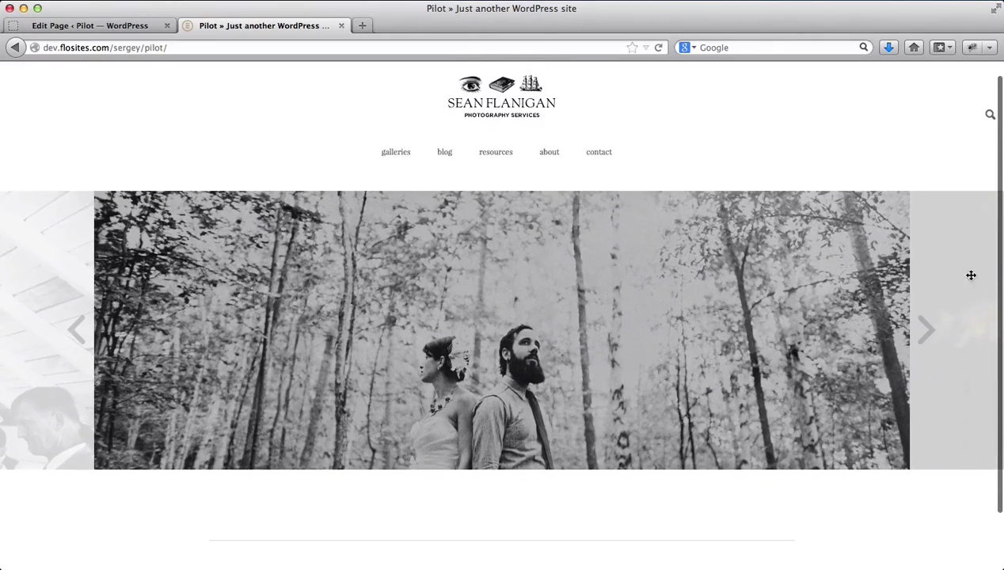
{"action": "left_click", "coordinate": [935, 330]}
{"action": "left_click", "coordinate": [935, 330]}
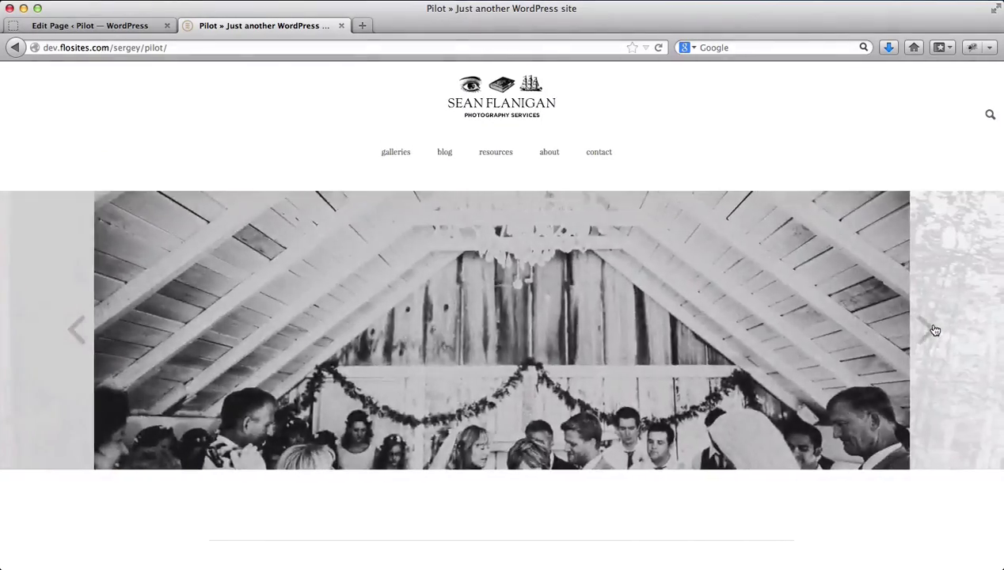
{"action": "left_click", "coordinate": [935, 330]}
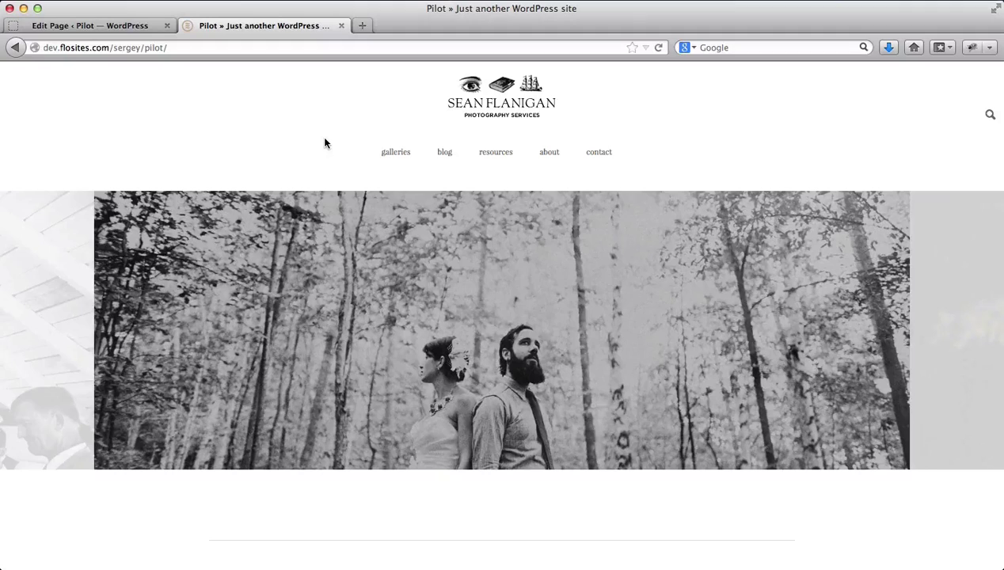
In the Flotheme image size settings, set the slideshow image width to 1100 and height to 500, and save the settings.
{"action": "left_click", "coordinate": [94, 27]}
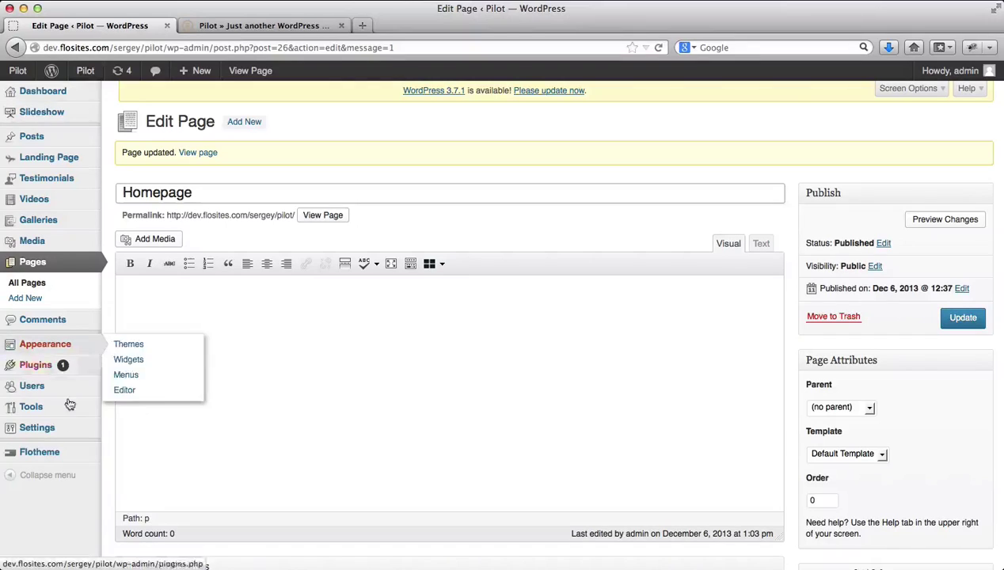
{"action": "mouse_move", "coordinate": [49, 454]}
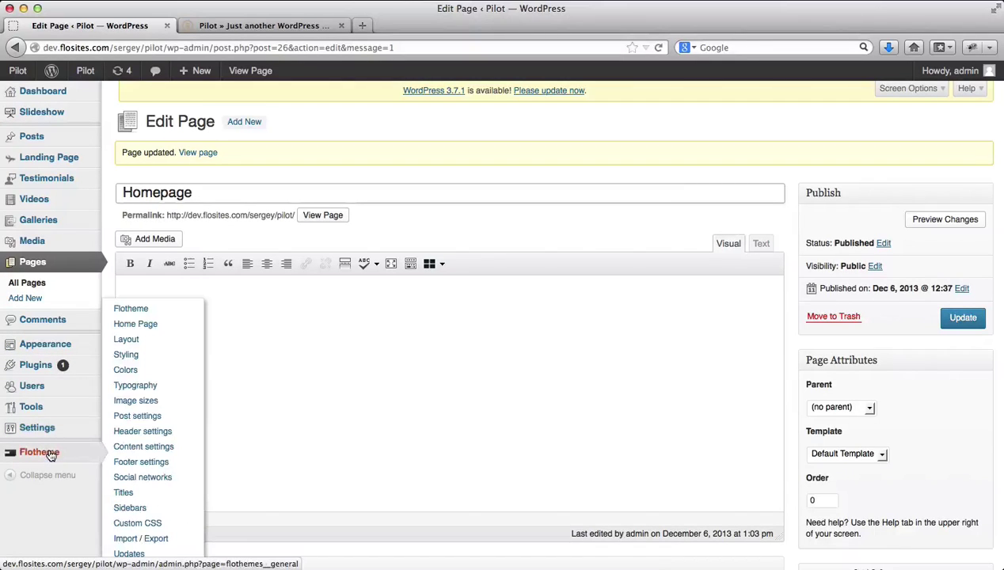
{"action": "left_click", "coordinate": [132, 448]}
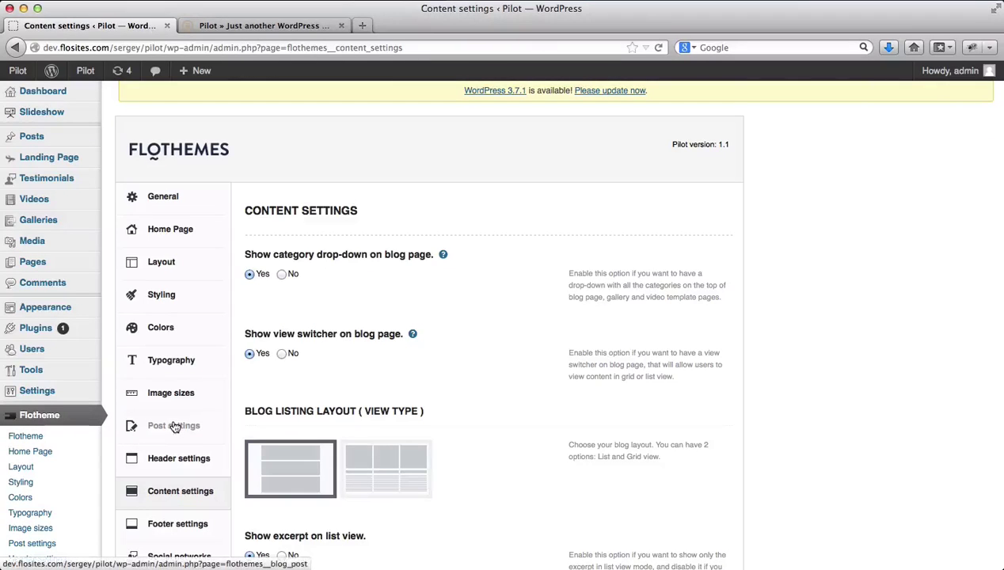
{"action": "left_click", "coordinate": [170, 394]}
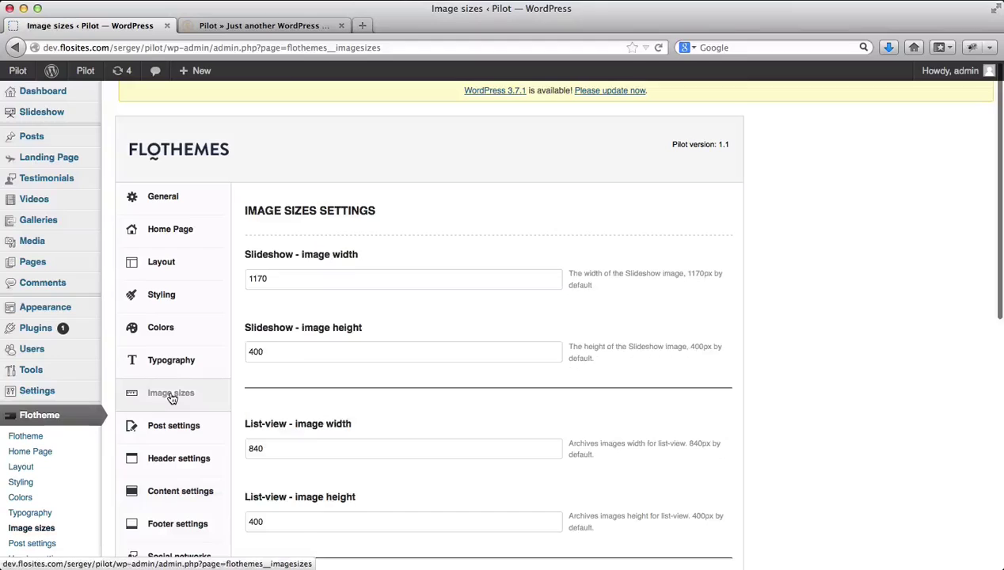
{"action": "left_click", "coordinate": [301, 280]}
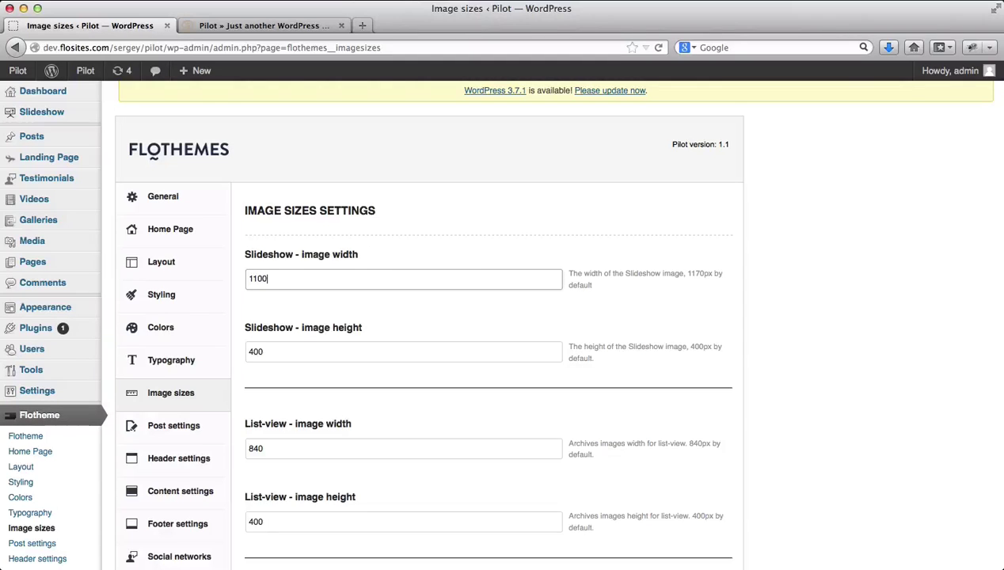
{"action": "double_click", "coordinate": [279, 351]}
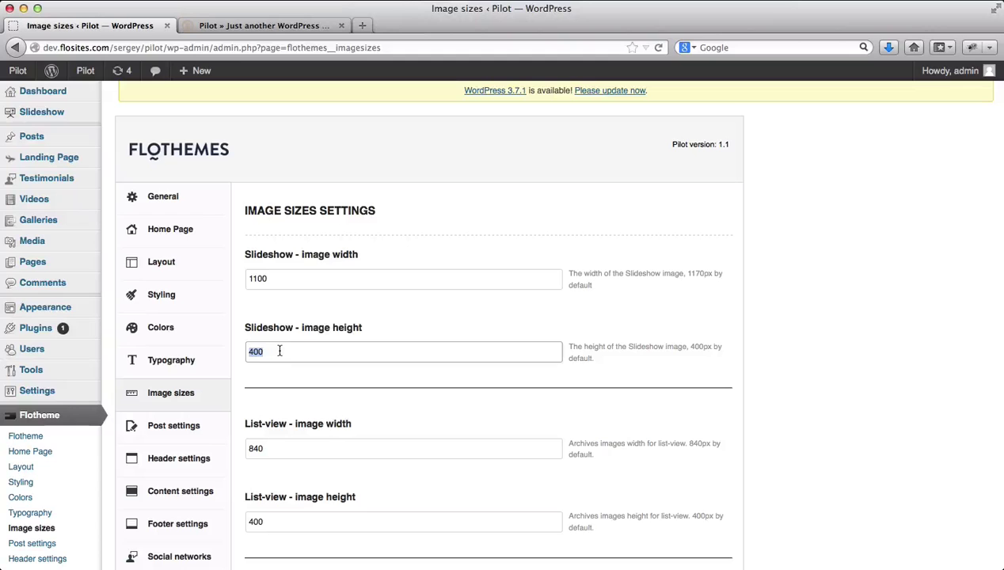
{"action": "type", "text": "500"}
{"action": "scroll", "coordinate": [373, 286], "scroll_direction": "down", "scroll_amount": 10}
{"action": "left_click", "coordinate": [646, 499]}
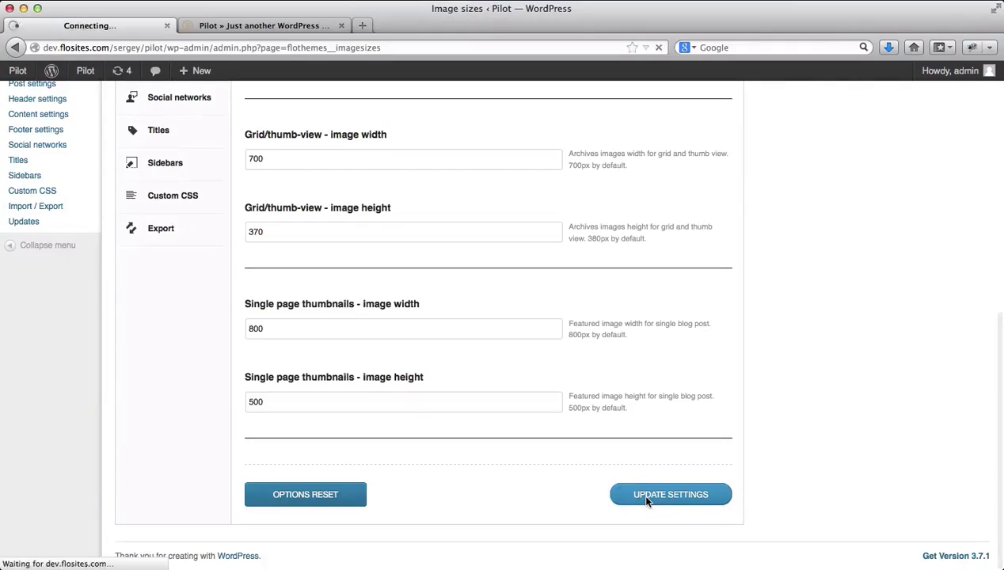
Reload the live homepage and check the slider at its new image size.
{"action": "key", "text": "ctrl+Tab"}
{"action": "key", "text": "super+r"}
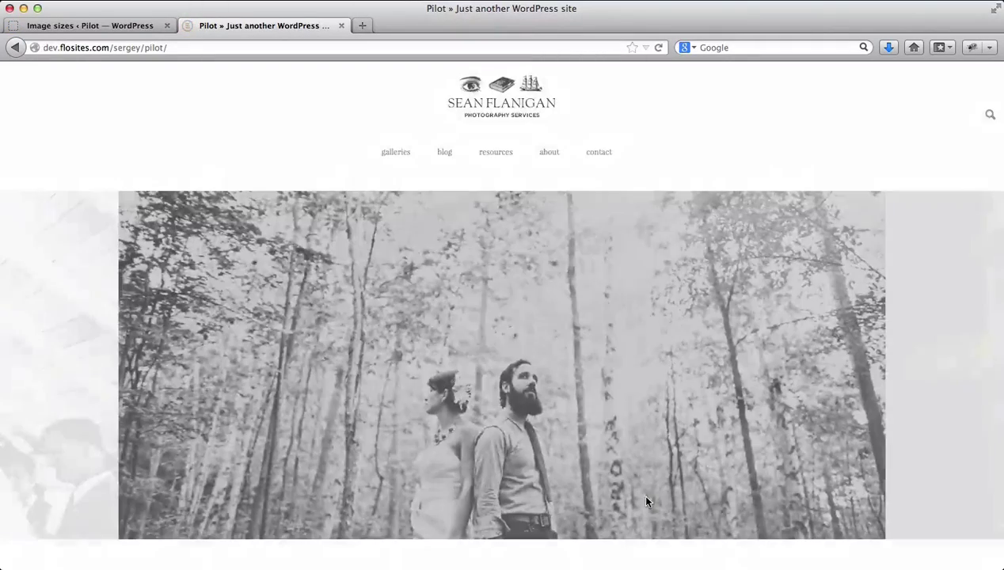
{"action": "scroll", "coordinate": [646, 497], "scroll_direction": "down", "scroll_amount": 1}
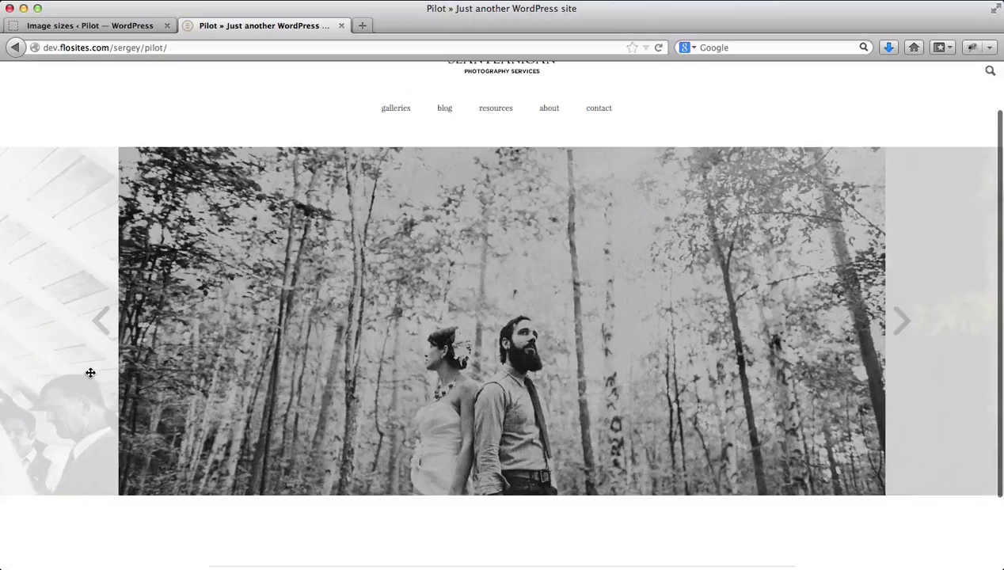
Look over the live homepage with the resized slider, from the header down to the footer.
{"action": "scroll", "coordinate": [917, 384], "scroll_direction": "down", "scroll_amount": 2}
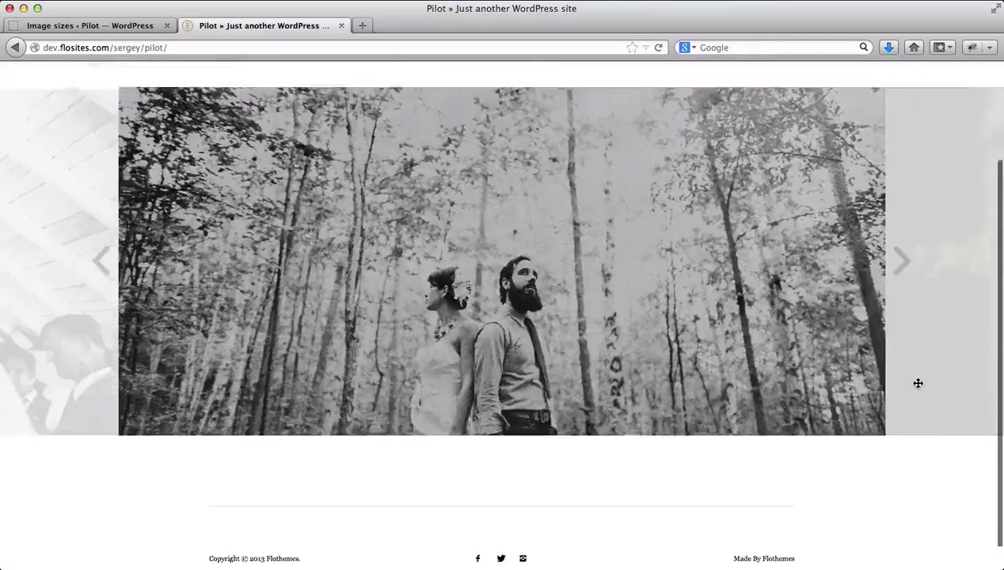
{"action": "scroll", "coordinate": [918, 384], "scroll_direction": "up", "scroll_amount": 3}
{"action": "scroll", "coordinate": [917, 385], "scroll_direction": "down", "scroll_amount": 2}
{"action": "scroll", "coordinate": [918, 386], "scroll_direction": "up", "scroll_amount": 2}
{"action": "scroll", "coordinate": [919, 388], "scroll_direction": "down", "scroll_amount": 1}
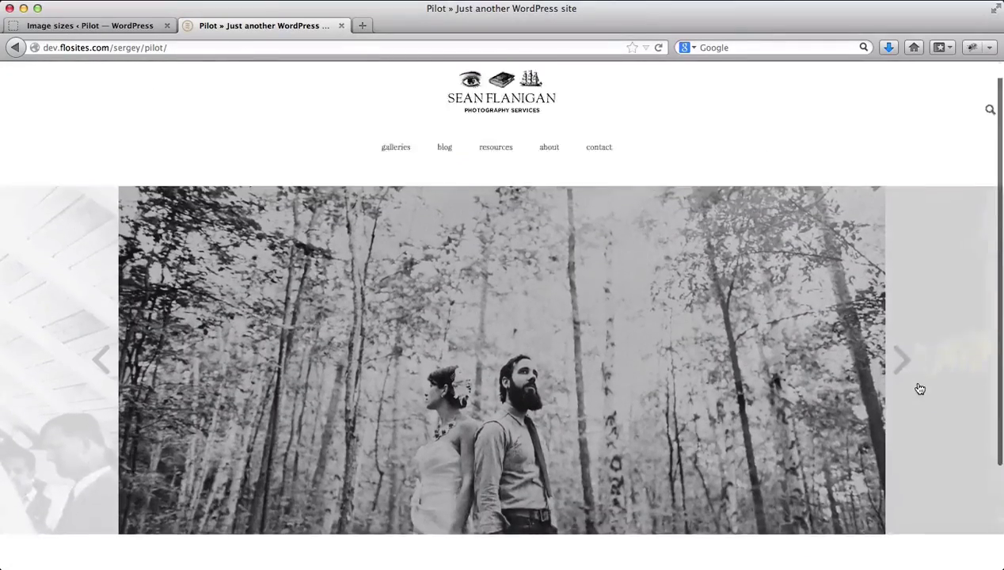
{"action": "scroll", "coordinate": [919, 387], "scroll_direction": "up", "scroll_amount": 1}
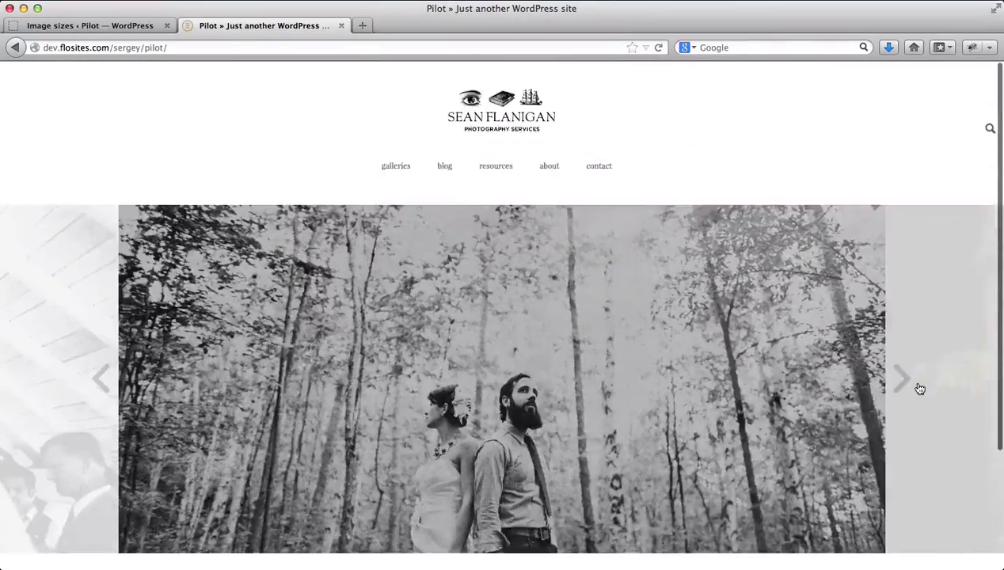
Start a new gallery in the WordPress admin and title it "Gallery 1".
{"action": "left_click", "coordinate": [115, 26]}
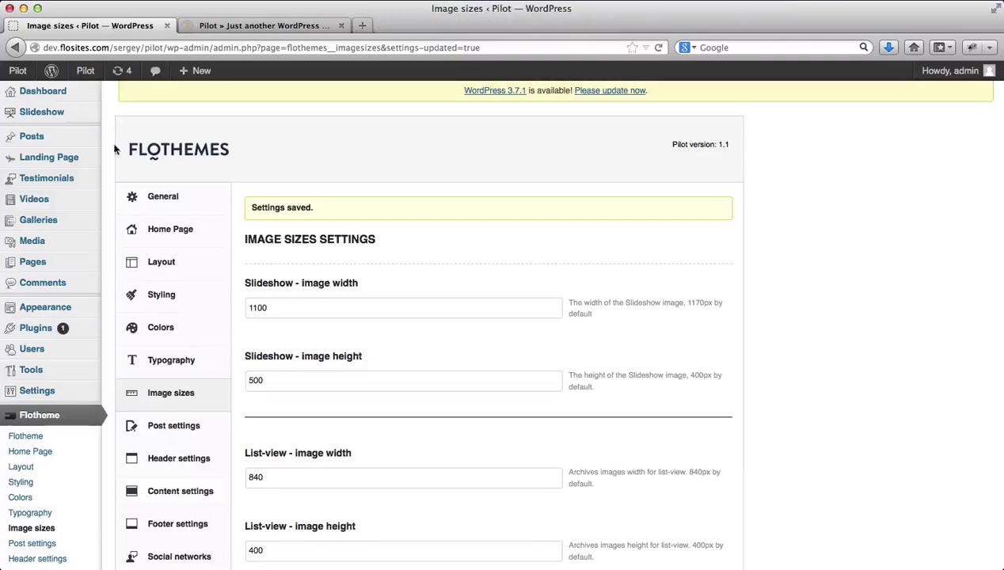
{"action": "mouse_move", "coordinate": [50, 224]}
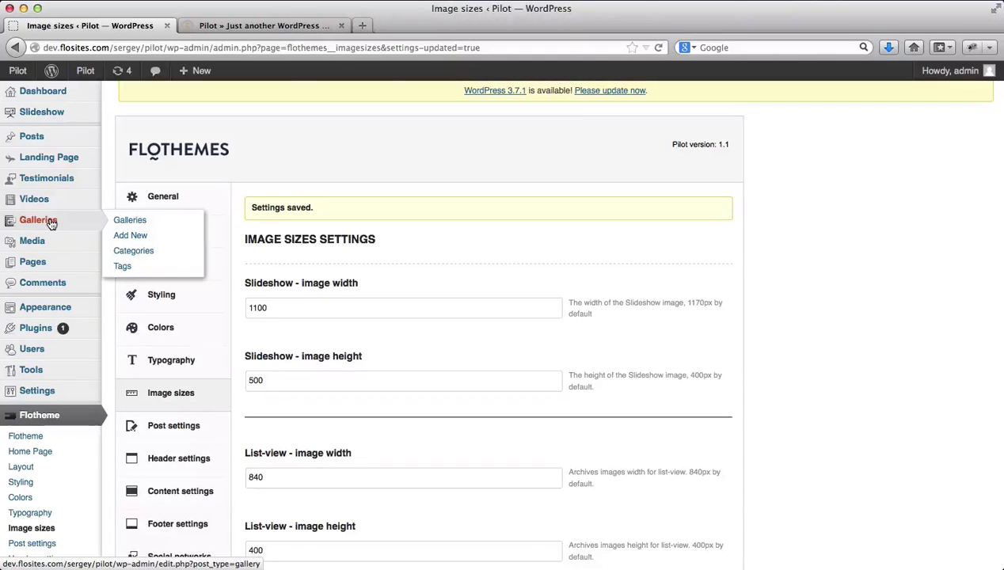
{"action": "left_click", "coordinate": [50, 224]}
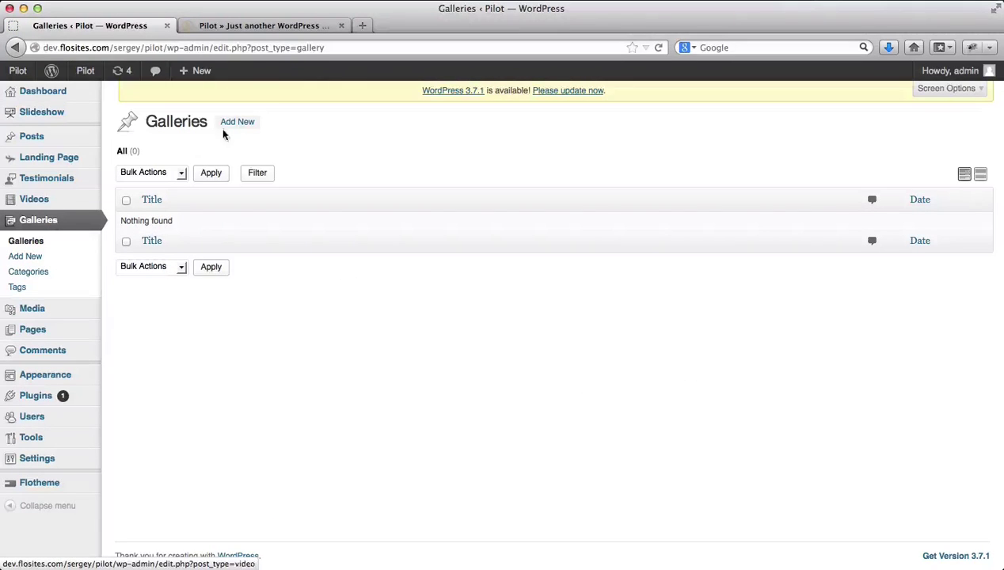
{"action": "left_click", "coordinate": [241, 125]}
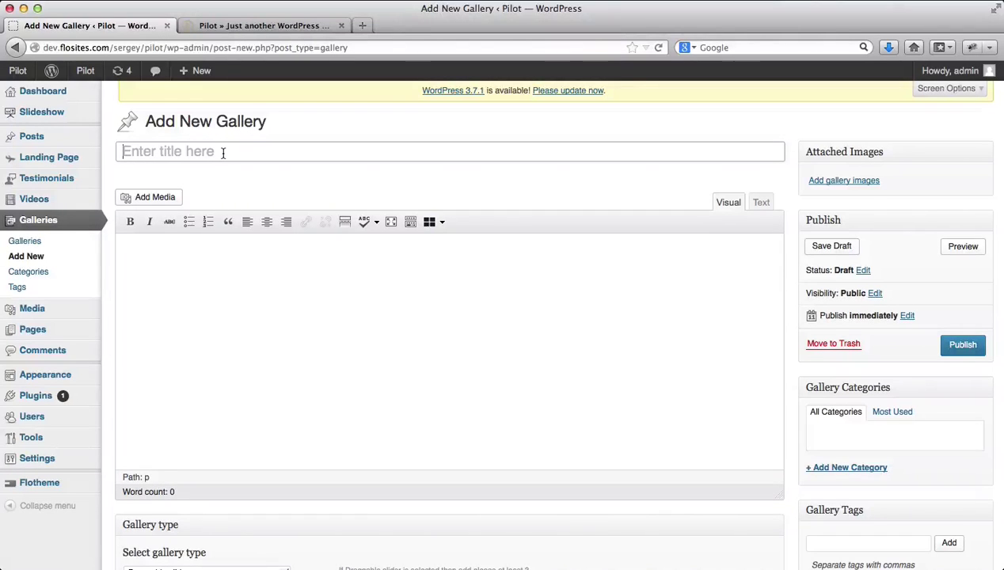
{"action": "left_click", "coordinate": [223, 153]}
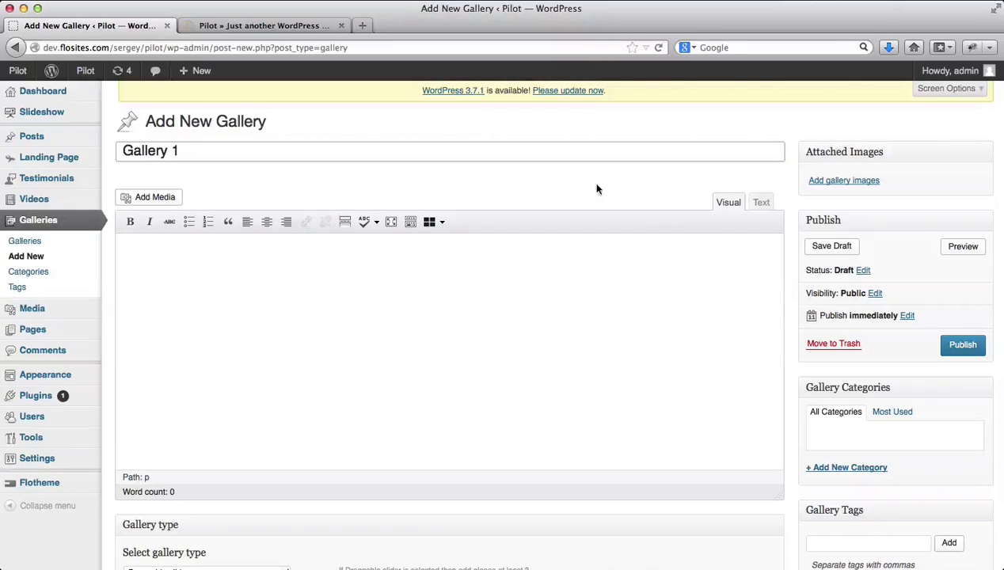
Upload vscofilm_examples1015.jpg and vscofilm_examples1021.jpg from the portfolio folder and add both images to the gallery.
{"action": "left_click", "coordinate": [819, 182]}
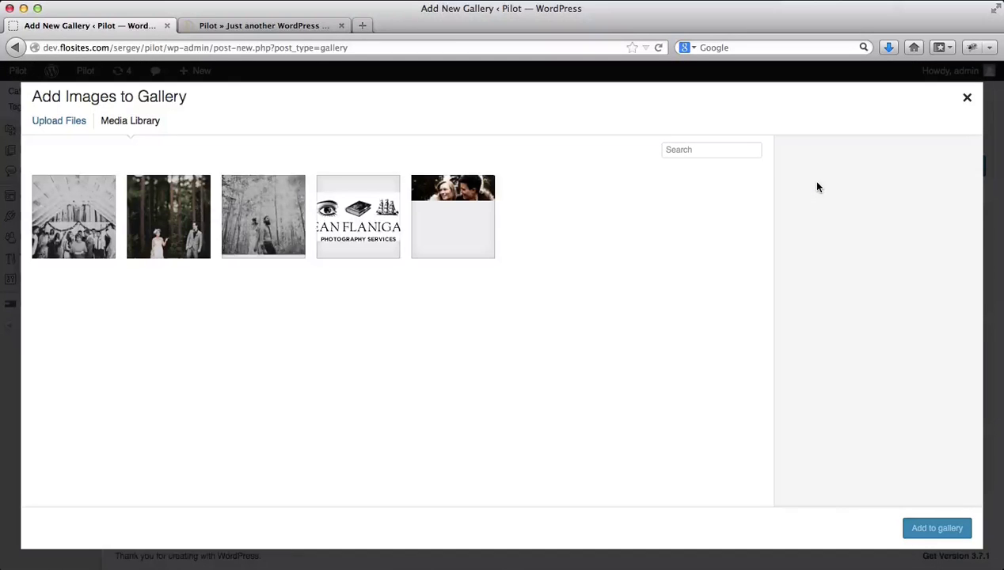
{"action": "left_click", "coordinate": [53, 128]}
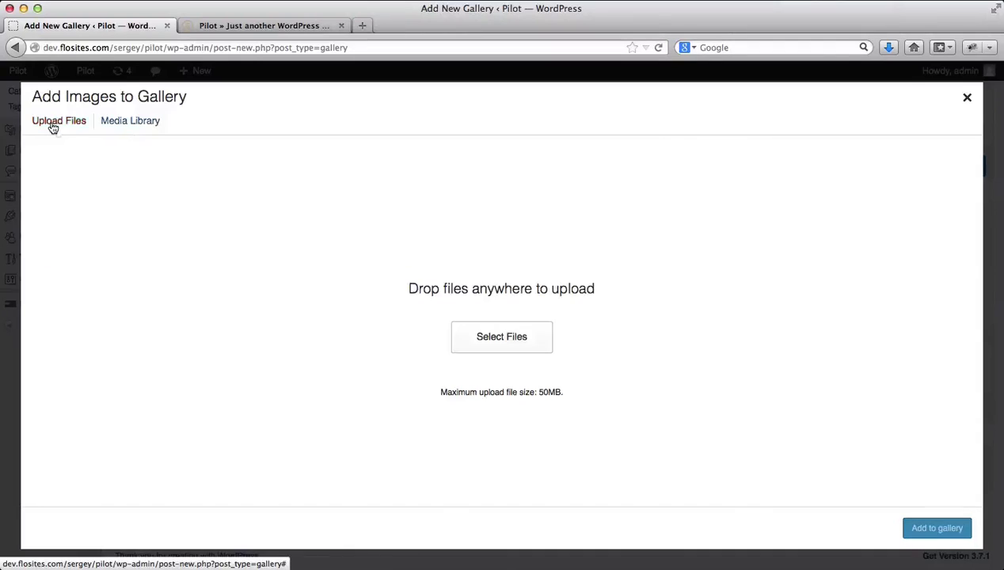
{"action": "left_click", "coordinate": [489, 338]}
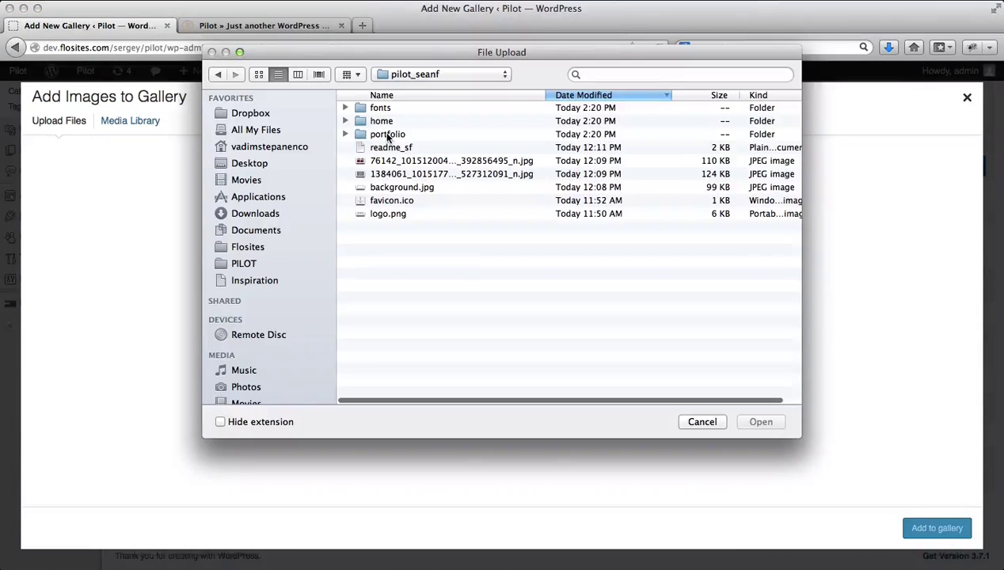
{"action": "double_click", "coordinate": [387, 135]}
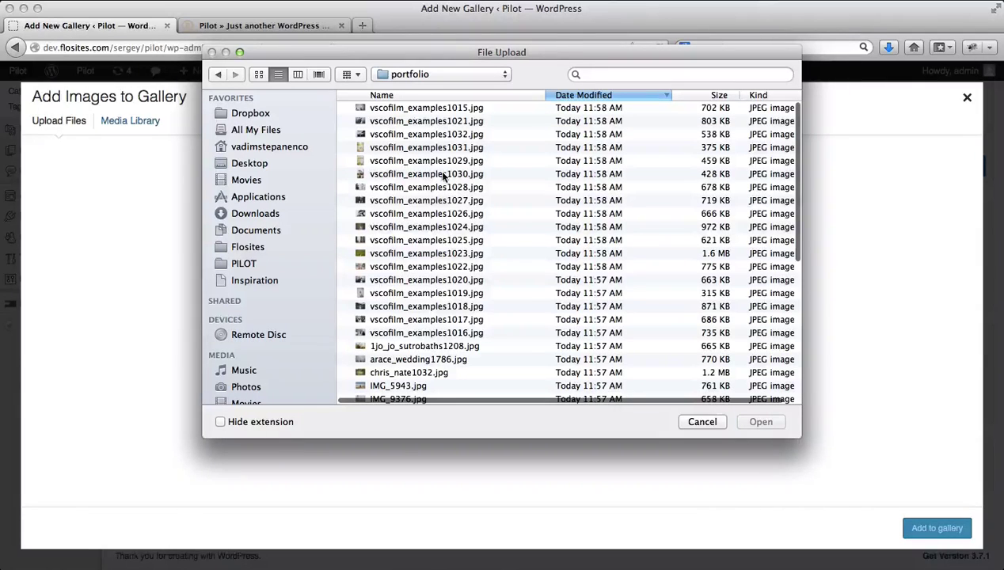
{"action": "left_click", "coordinate": [411, 108]}
{"action": "key", "text": "shift+Down"}
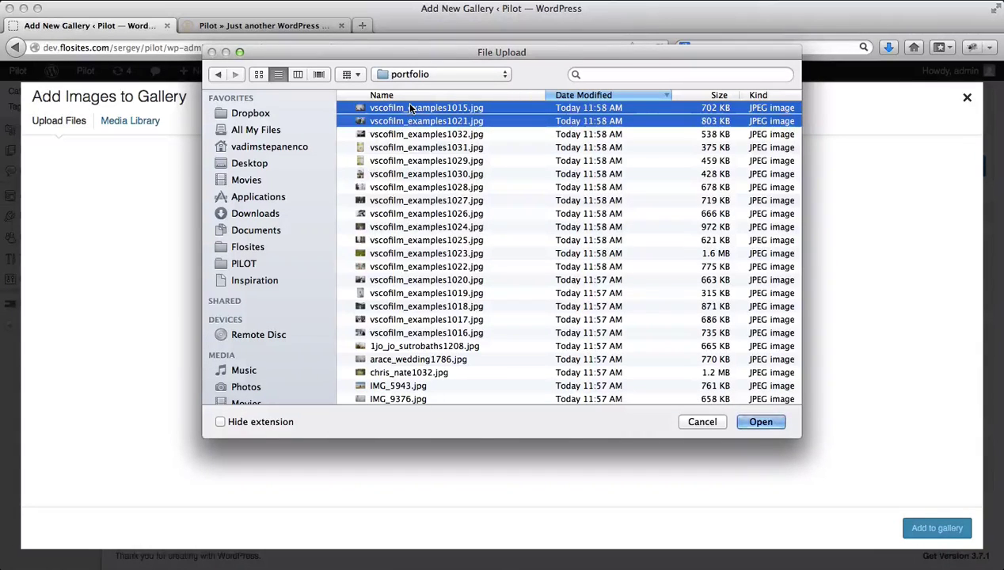
{"action": "key", "text": "Return"}
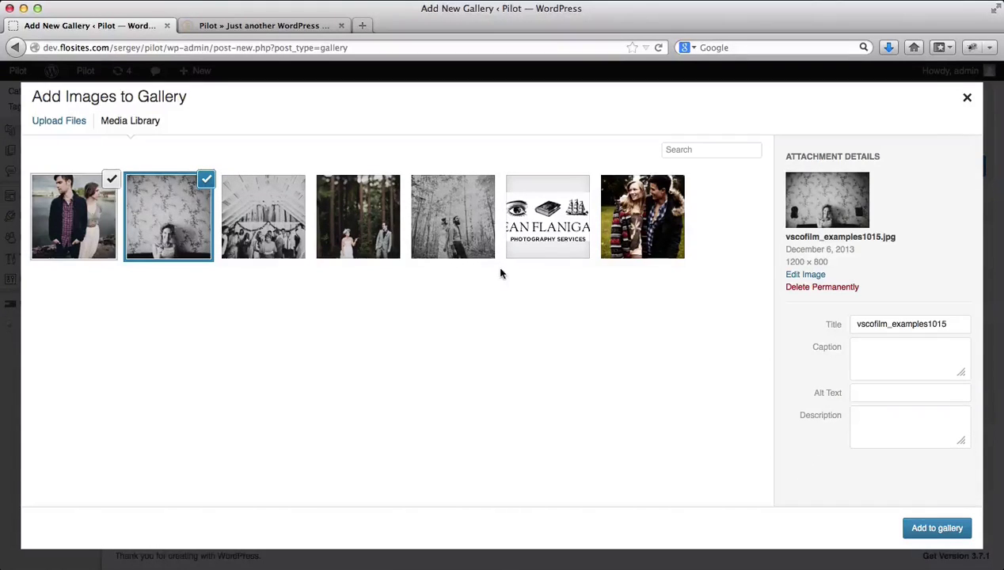
{"action": "left_click", "coordinate": [934, 536]}
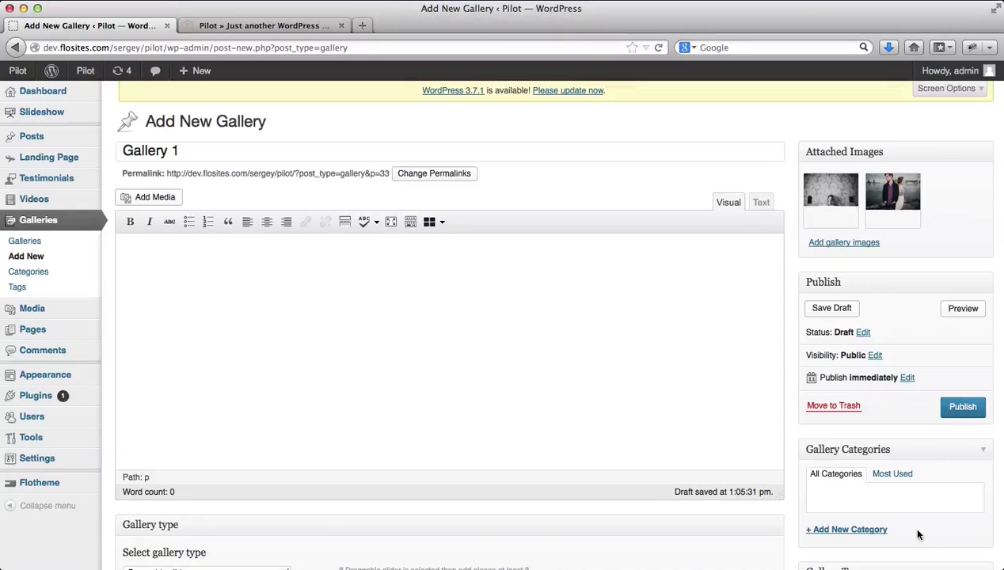
Upload vscofilm_examples1032.jpg from the portfolio folder and set it as the gallery's featured image.
{"action": "mouse_move", "coordinate": [892, 212]}
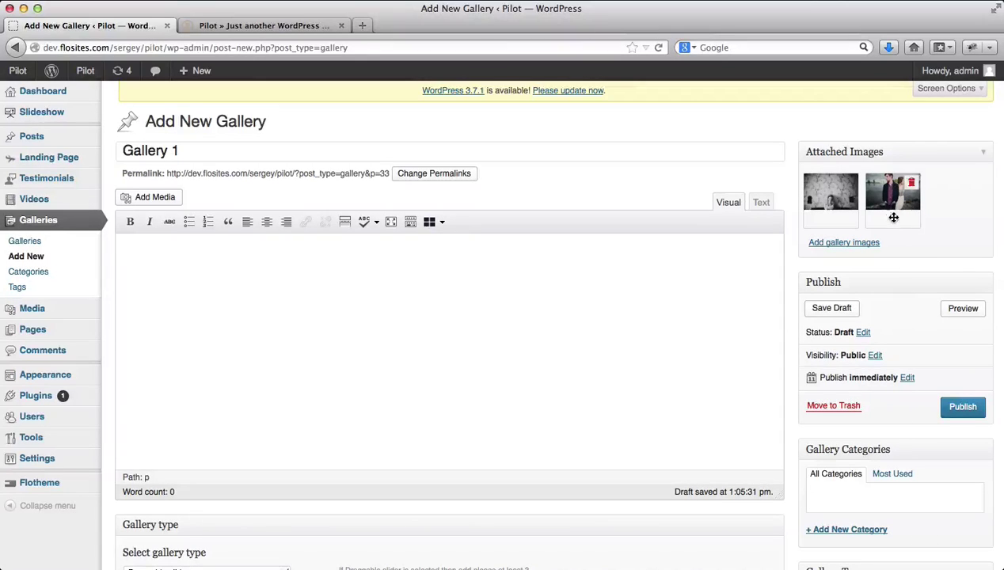
{"action": "scroll", "coordinate": [940, 223], "scroll_direction": "down", "scroll_amount": 3}
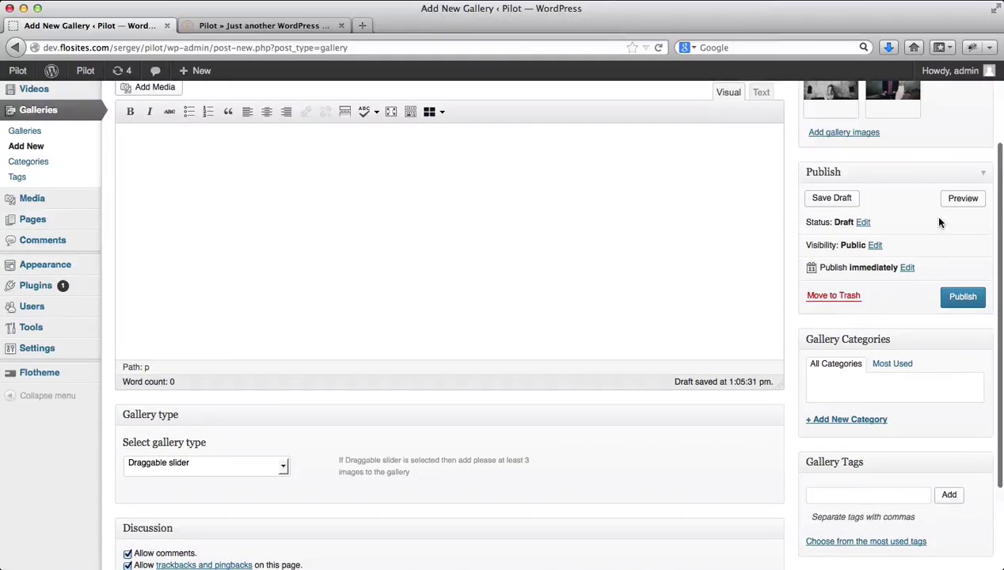
{"action": "scroll", "coordinate": [940, 220], "scroll_direction": "down", "scroll_amount": 3}
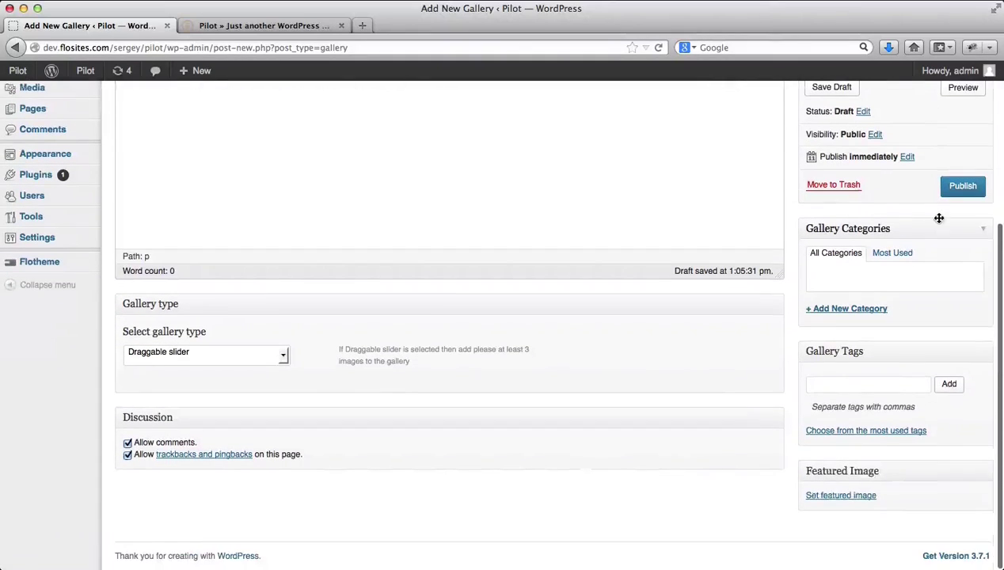
{"action": "left_click", "coordinate": [835, 495]}
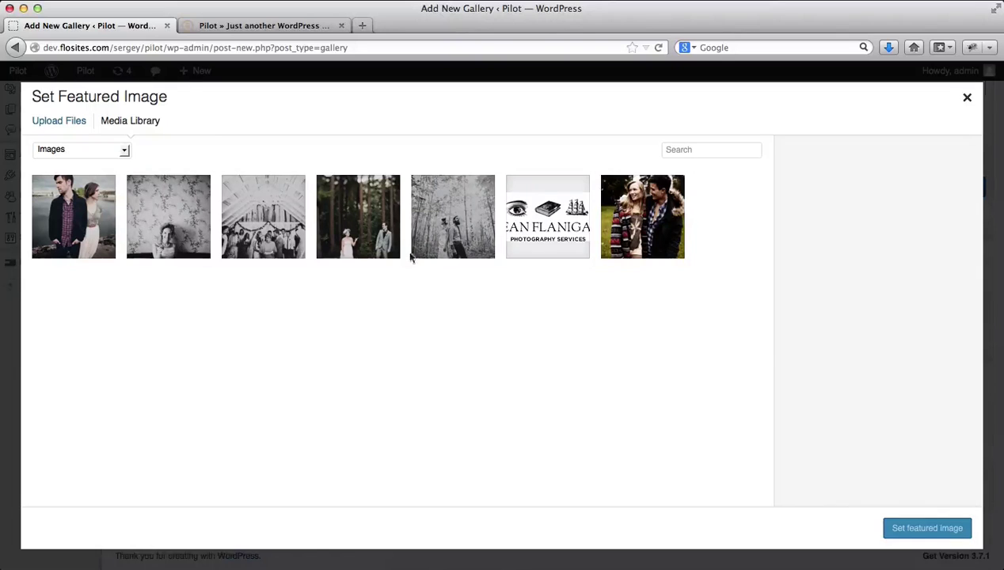
{"action": "left_click", "coordinate": [66, 125]}
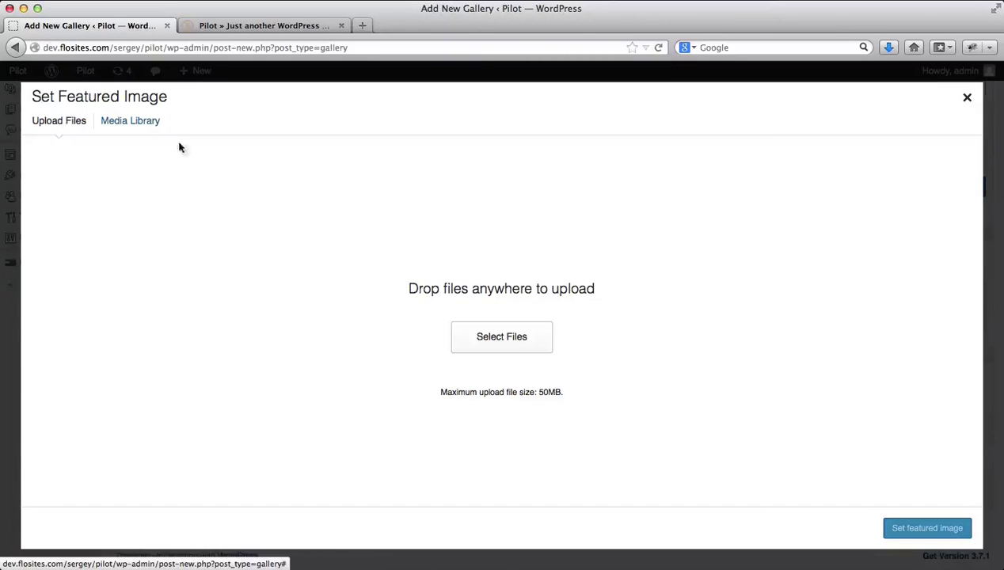
{"action": "left_click", "coordinate": [478, 334]}
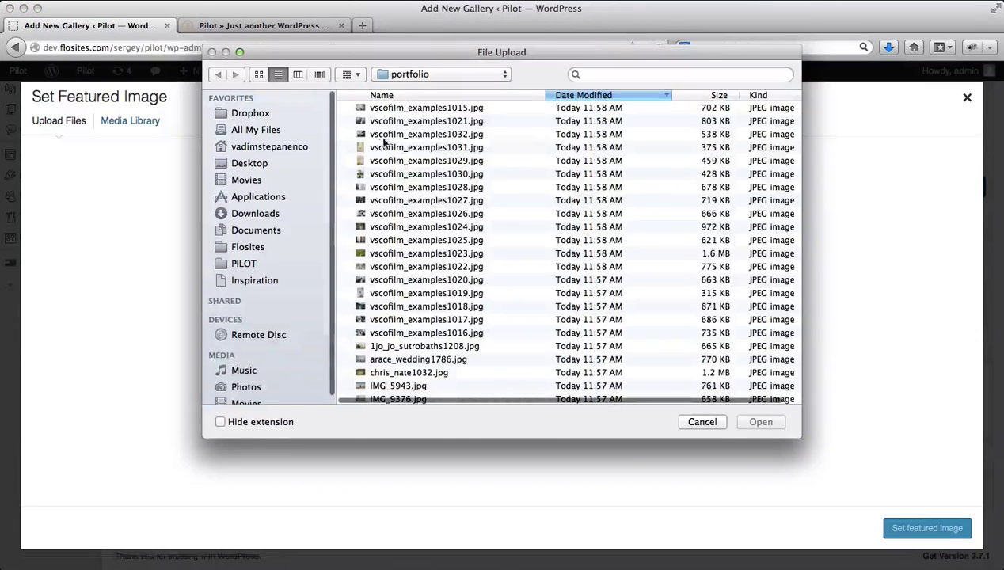
{"action": "double_click", "coordinate": [376, 136]}
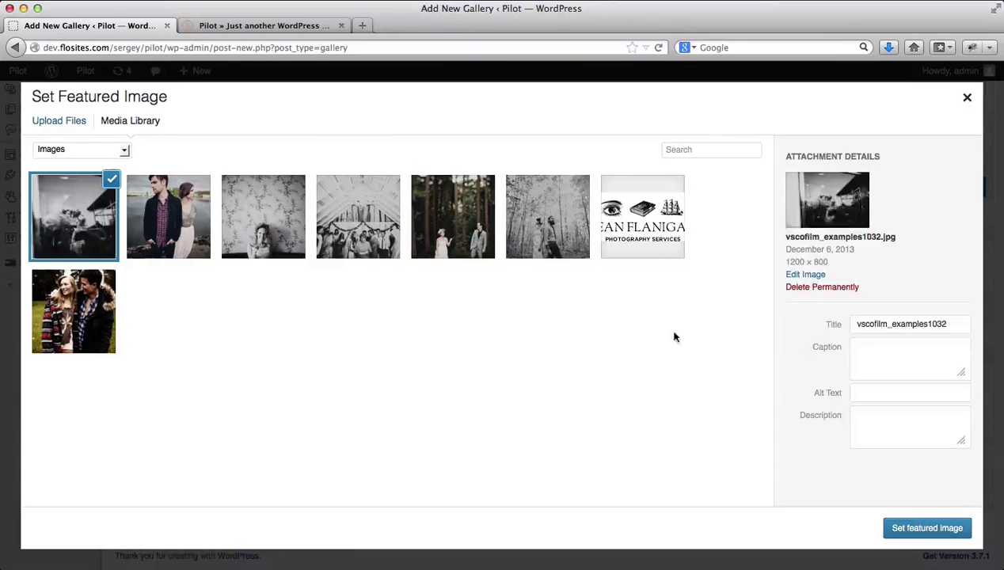
{"action": "left_click", "coordinate": [926, 528]}
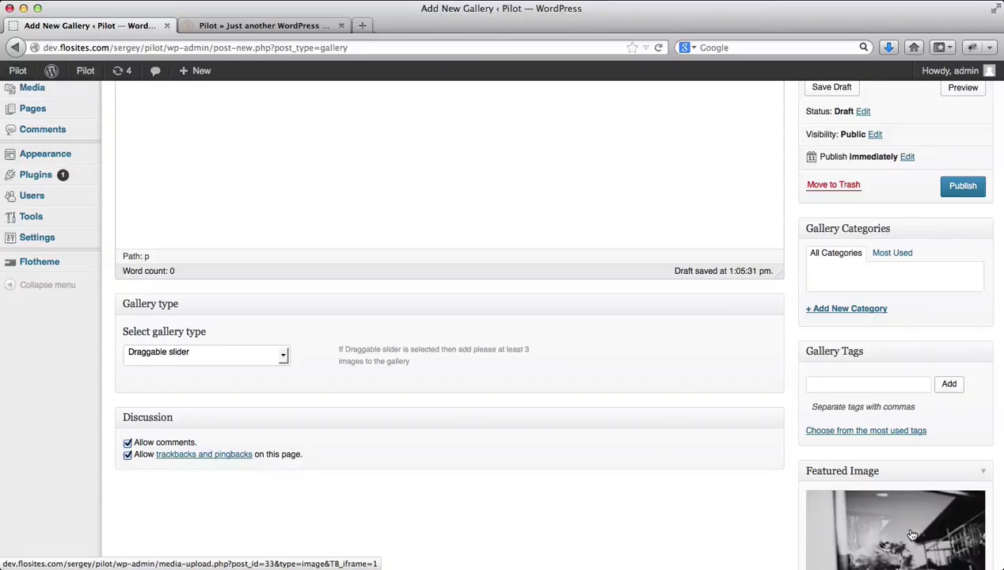
Add a gallery category named "N" to Gallery 1.
{"action": "left_click", "coordinate": [831, 309]}
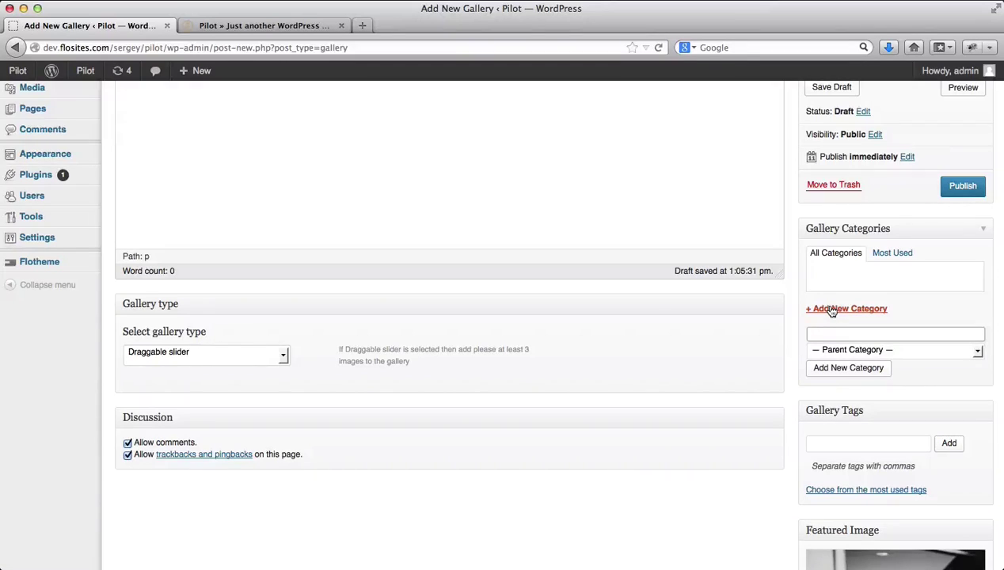
{"action": "type", "text": "N"}
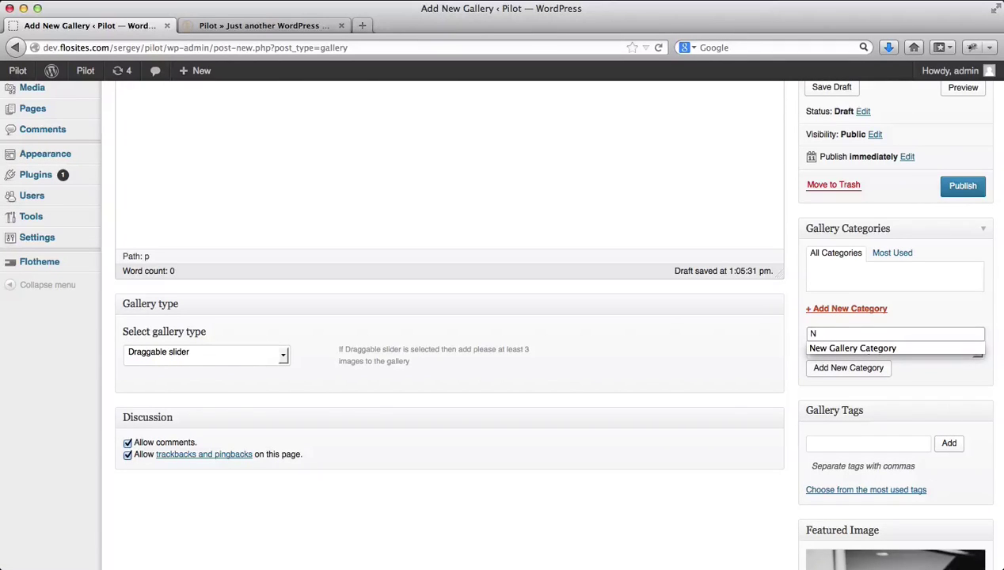
{"action": "key", "text": "Down"}
{"action": "key", "text": "Return"}
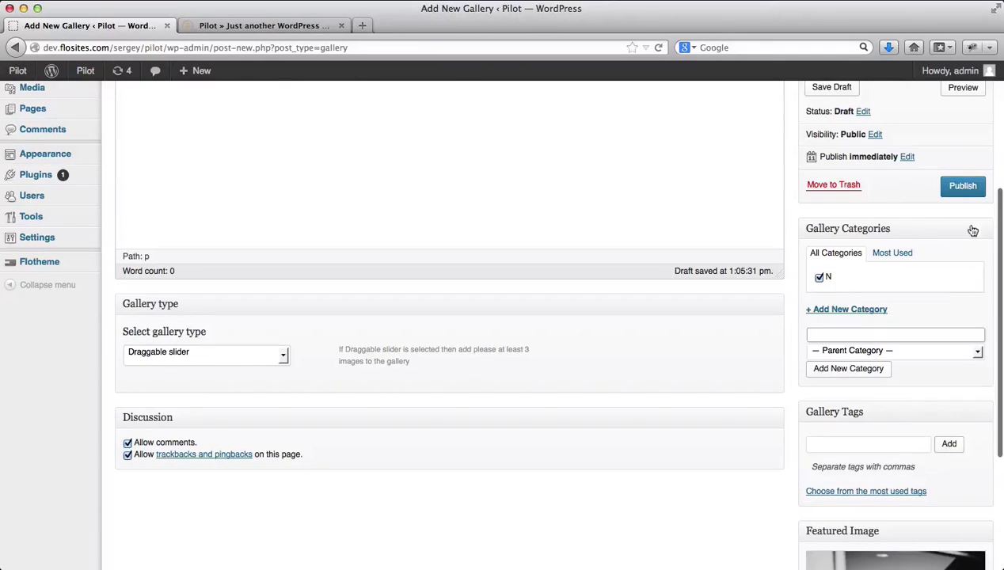
Assign Gallery 1 to a new category named "New Gallery Category" instead of "N", and publish the gallery.
{"action": "type", "text": "New"}
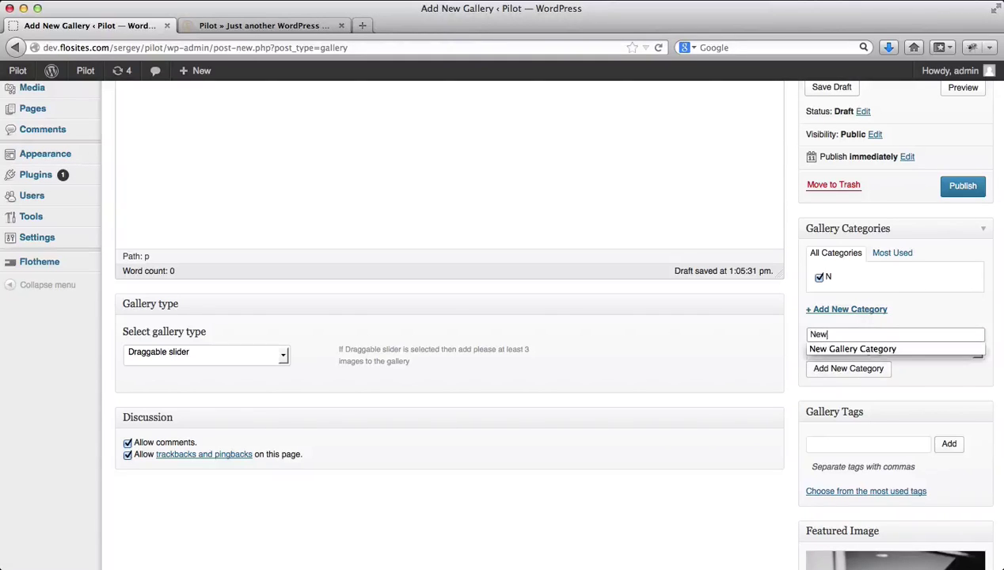
{"action": "key", "text": "Down"}
{"action": "key", "text": "Return"}
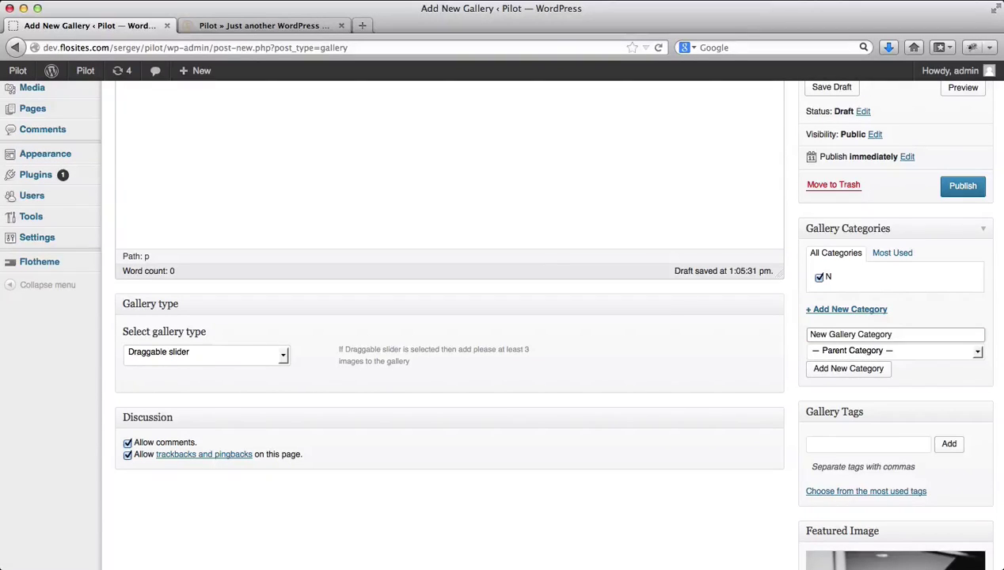
{"action": "left_click", "coordinate": [848, 368]}
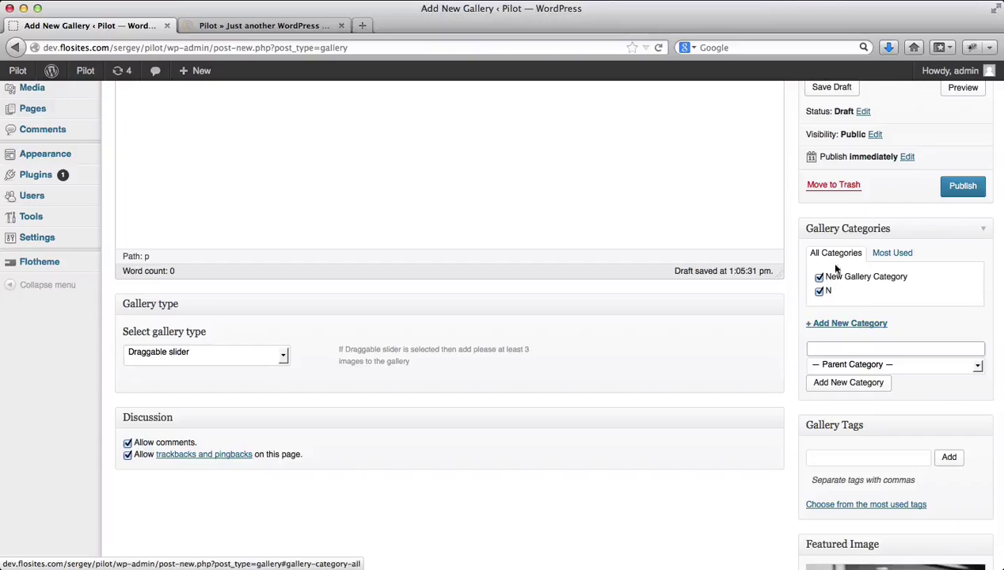
{"action": "left_click", "coordinate": [820, 292]}
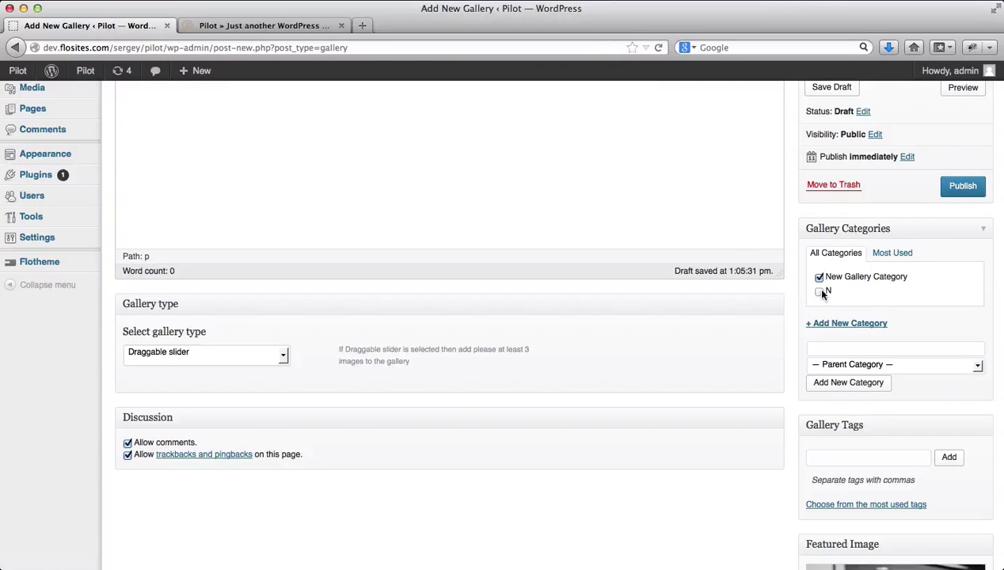
{"action": "left_click", "coordinate": [967, 189]}
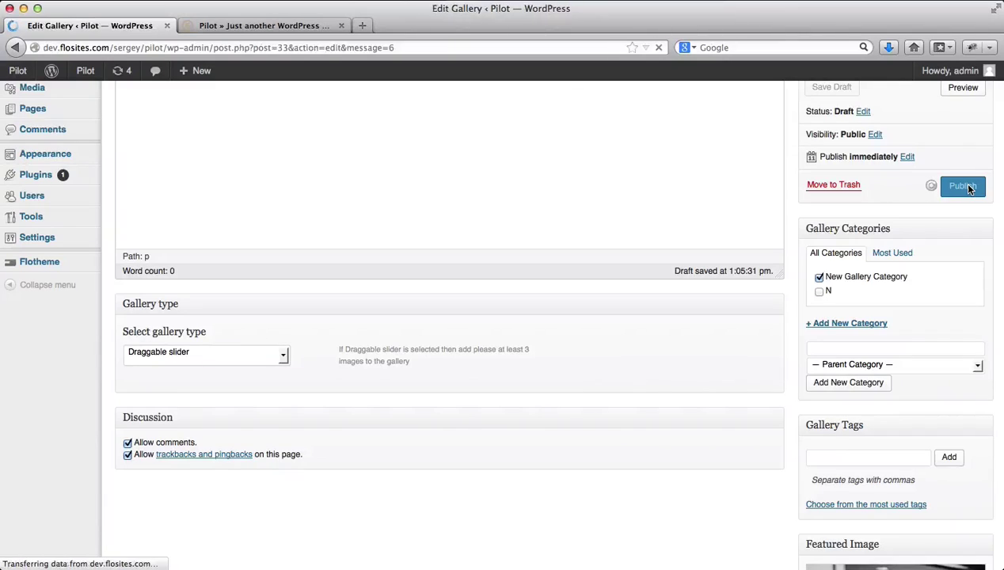
Open Gallery 1 from the live site's galleries page and look over its image slider.
{"action": "key", "text": "ctrl+Tab"}
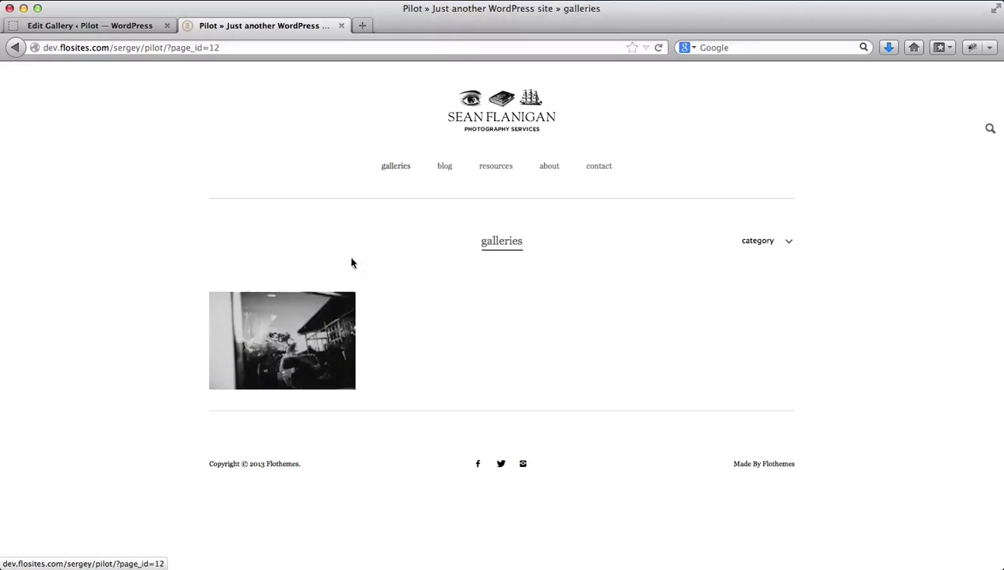
{"action": "left_click", "coordinate": [297, 327]}
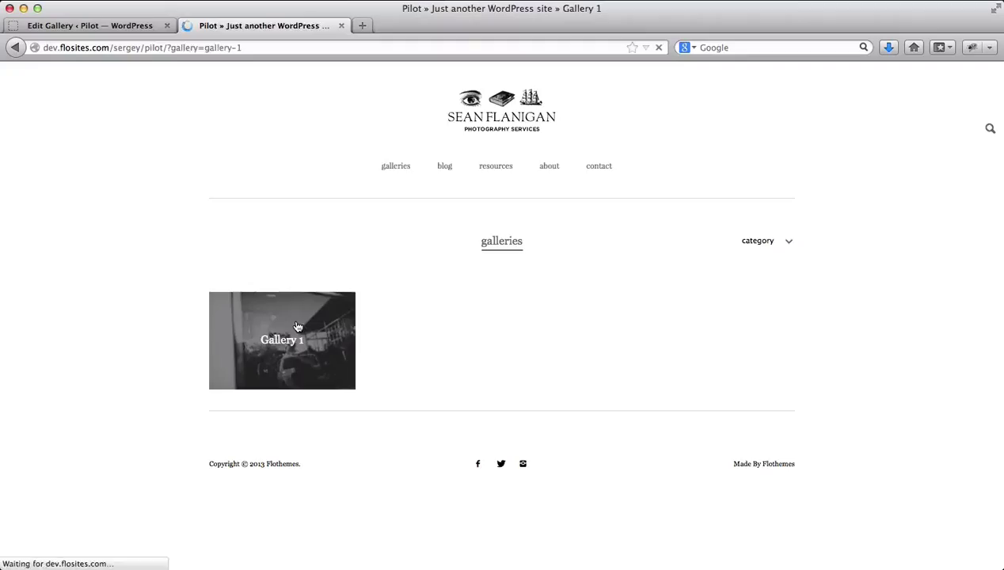
{"action": "scroll", "coordinate": [296, 320], "scroll_direction": "down", "scroll_amount": 3}
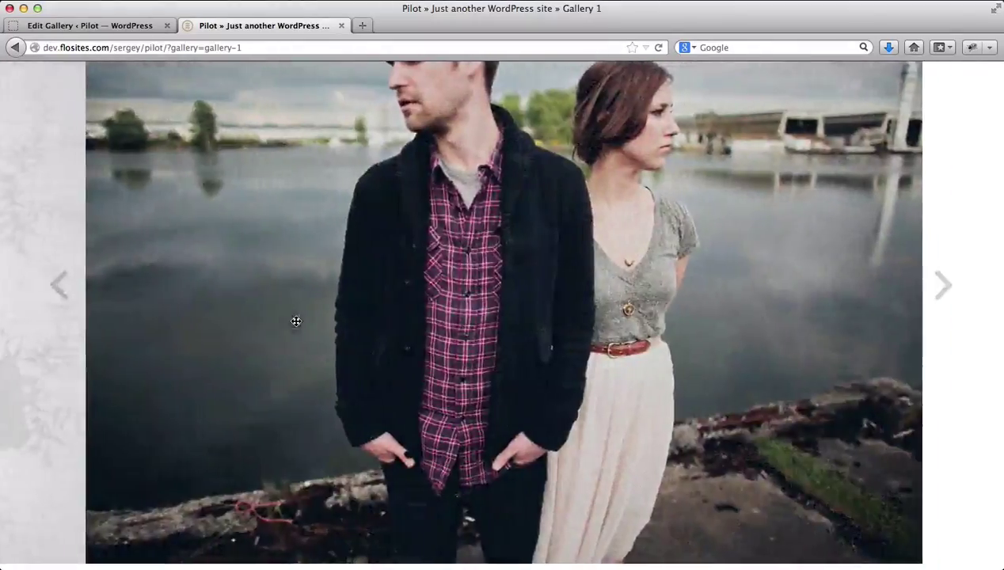
{"action": "scroll", "coordinate": [297, 321], "scroll_direction": "up", "scroll_amount": 3}
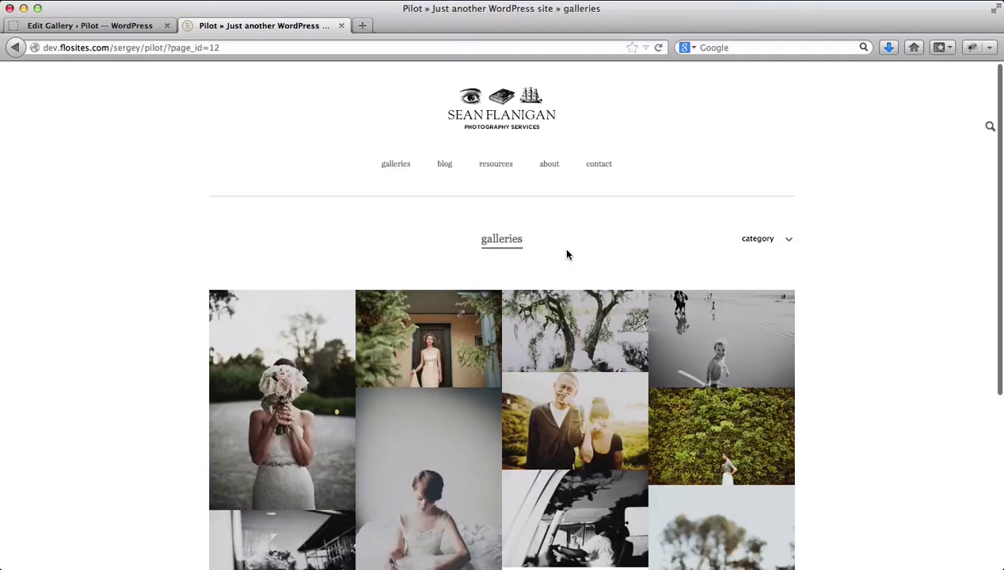
Look over the thumbnail grid on the live galleries page and open the Galleries list in the WordPress admin.
{"action": "scroll", "coordinate": [567, 254], "scroll_direction": "down", "scroll_amount": 2}
{"action": "scroll", "coordinate": [567, 254], "scroll_direction": "down", "scroll_amount": 4}
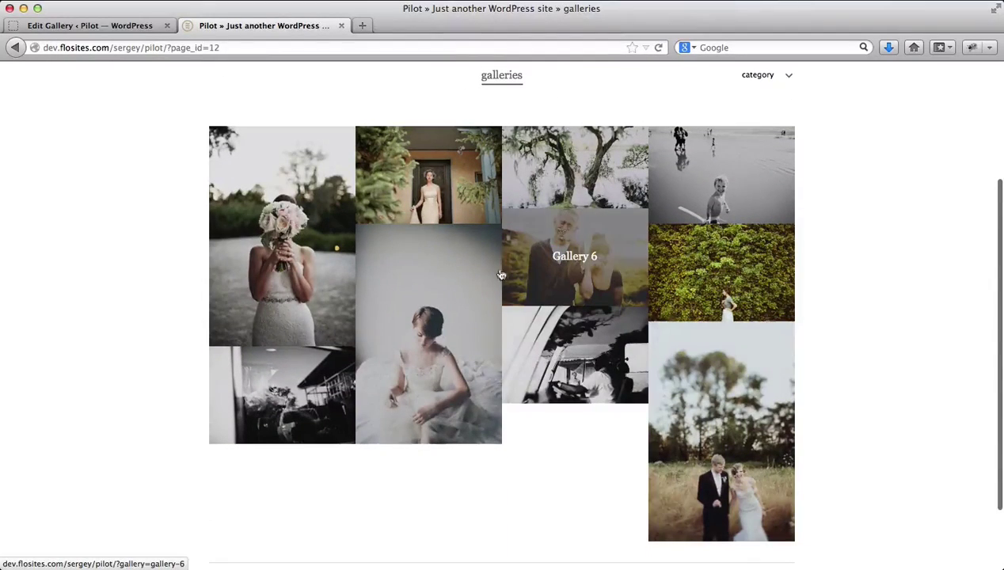
{"action": "left_click", "coordinate": [123, 29]}
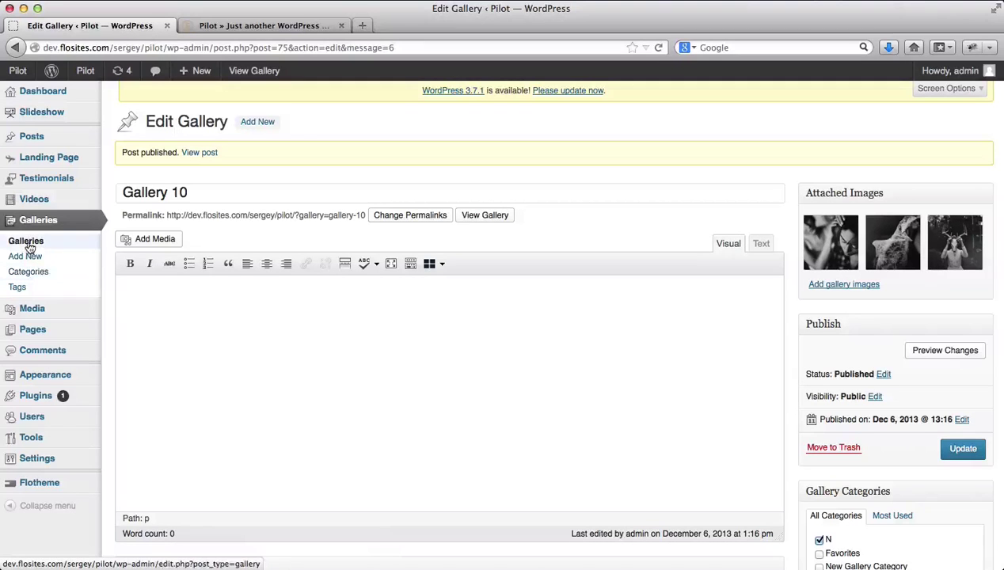
{"action": "left_click", "coordinate": [26, 240]}
Check the order of galleries on the live galleries page, and open Gallery 1's publication date for editing in the admin.
{"action": "left_click", "coordinate": [237, 26]}
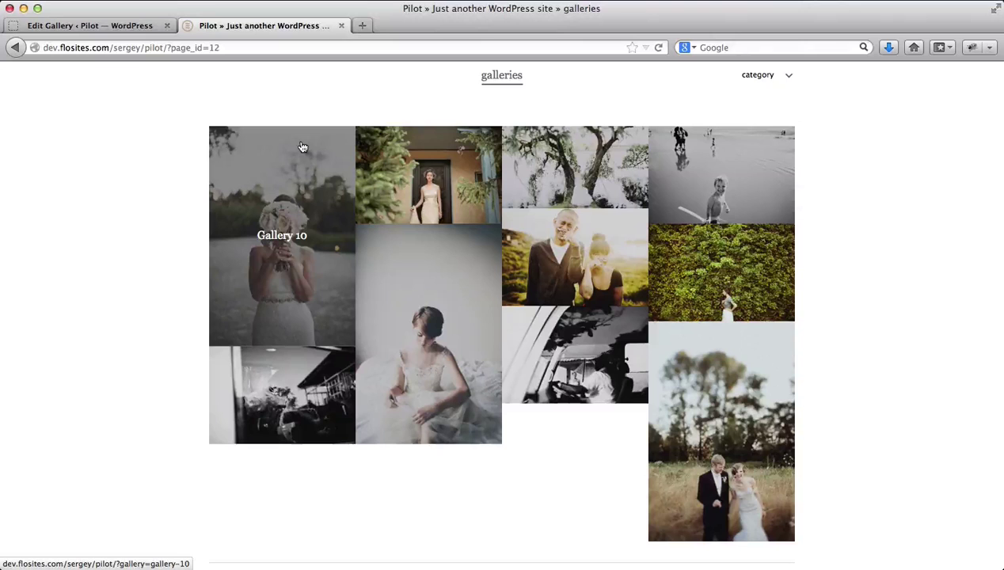
{"action": "scroll", "coordinate": [496, 290], "scroll_direction": "down", "scroll_amount": 2}
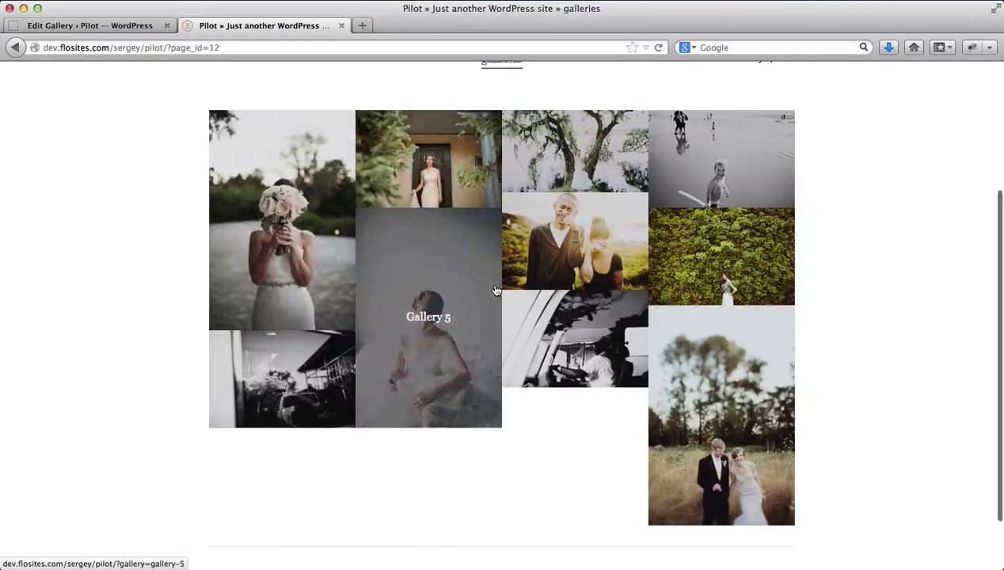
{"action": "scroll", "coordinate": [496, 290], "scroll_direction": "up", "scroll_amount": 3}
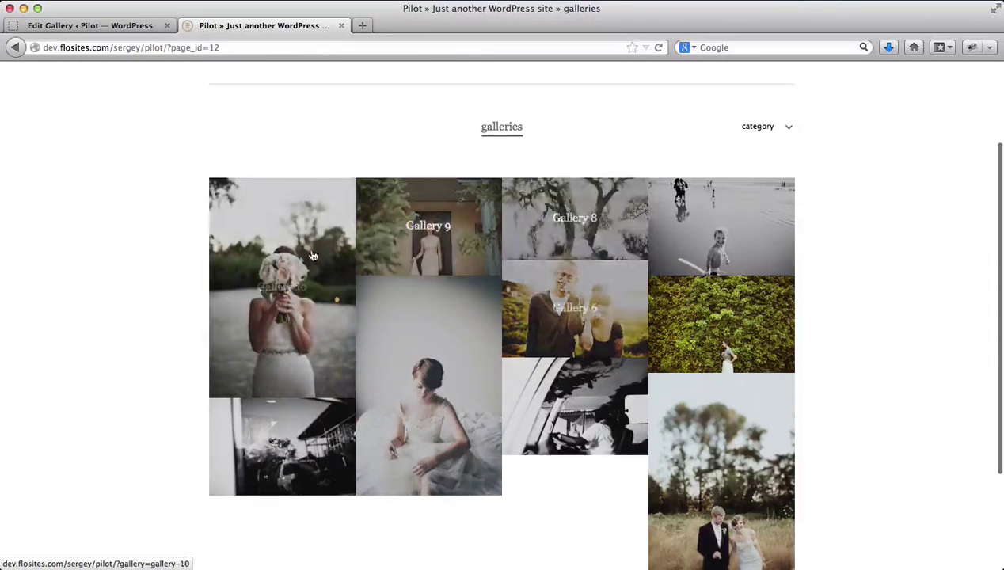
{"action": "left_click", "coordinate": [142, 26]}
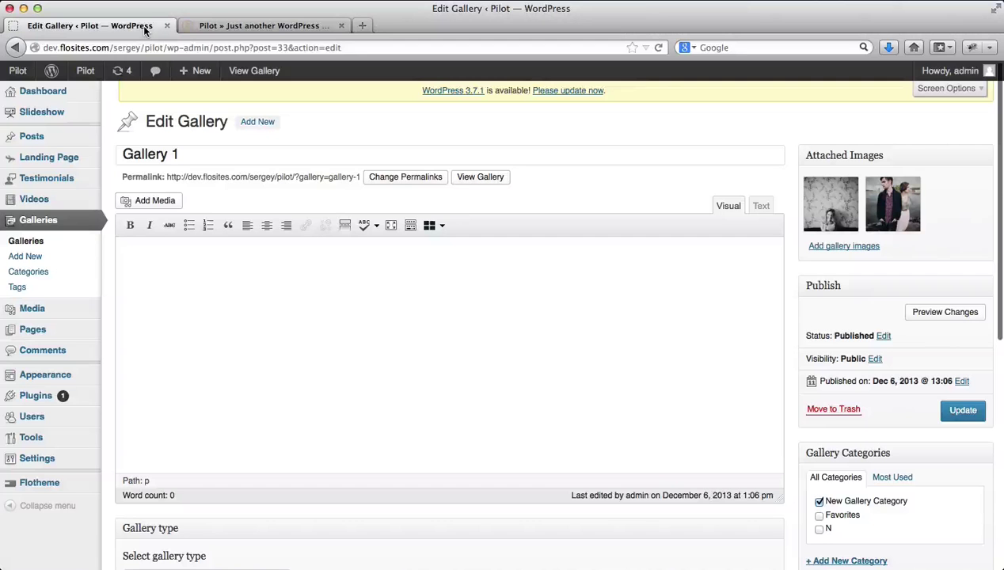
{"action": "left_click", "coordinate": [960, 382]}
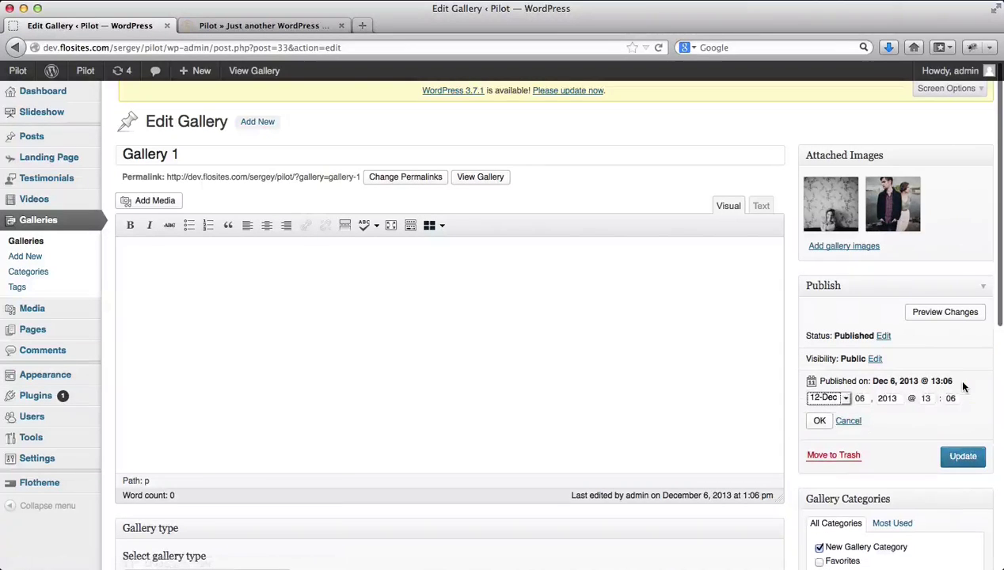
Return to the live site and open its blog page to view the existing post.
{"action": "left_click", "coordinate": [265, 25]}
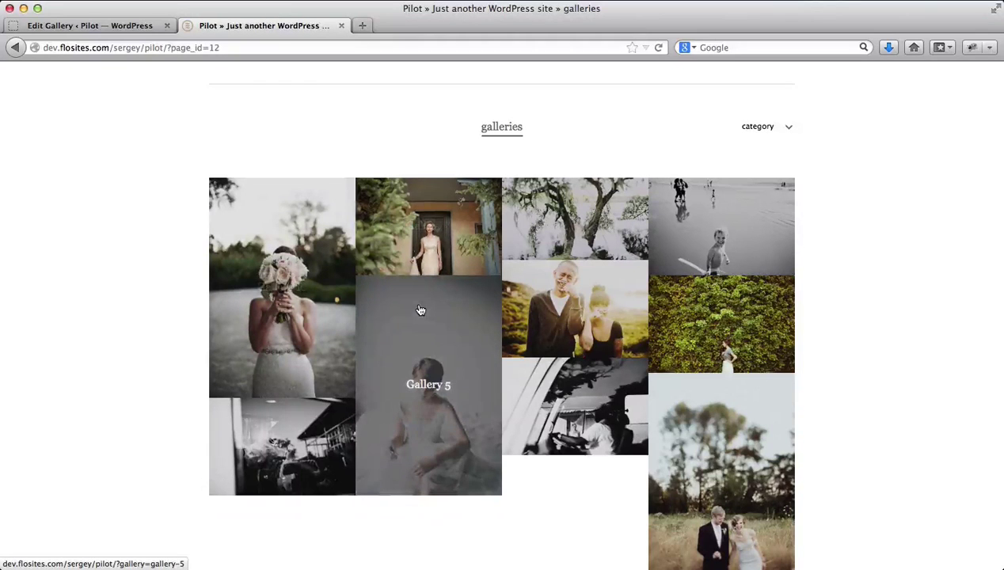
{"action": "scroll", "coordinate": [420, 310], "scroll_direction": "up", "scroll_amount": 3}
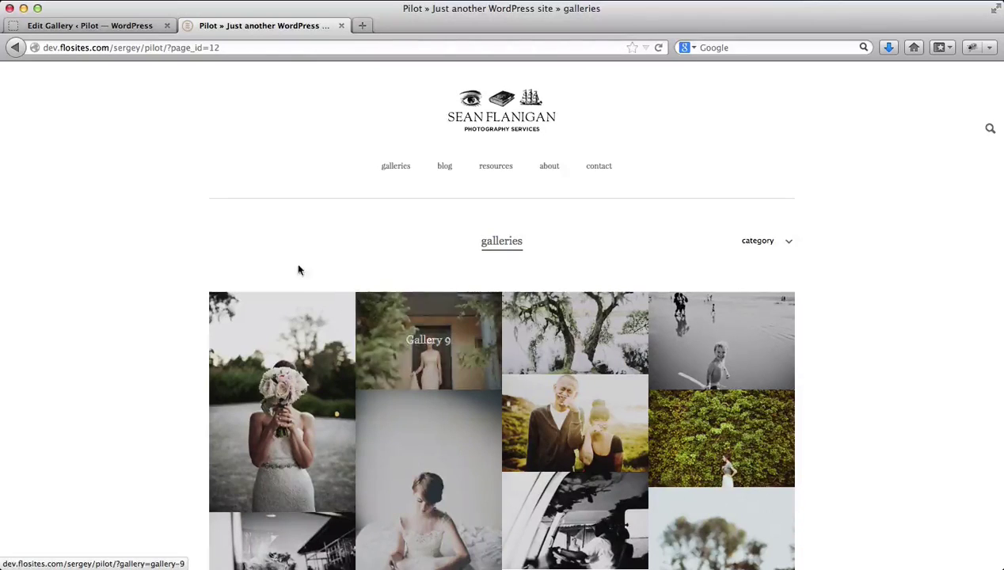
{"action": "left_click", "coordinate": [444, 168]}
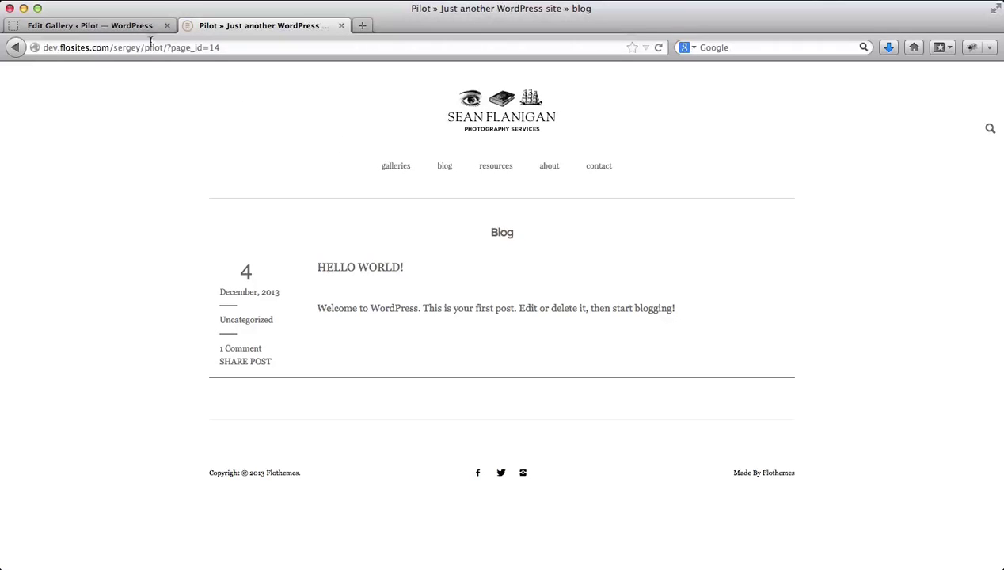
Start a new post in the WordPress admin and title it "Blog Post 1".
{"action": "left_click", "coordinate": [125, 26]}
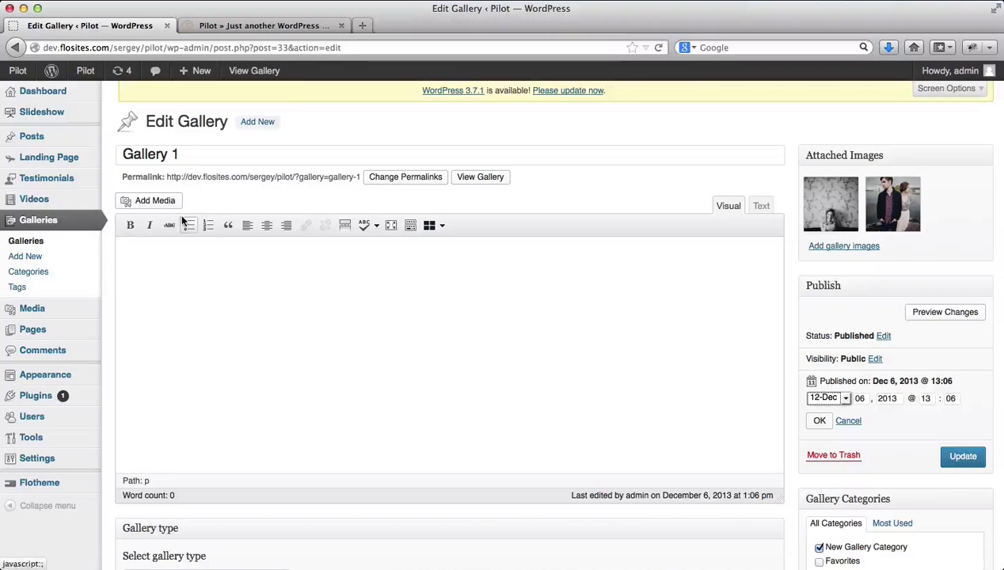
{"action": "mouse_move", "coordinate": [68, 140]}
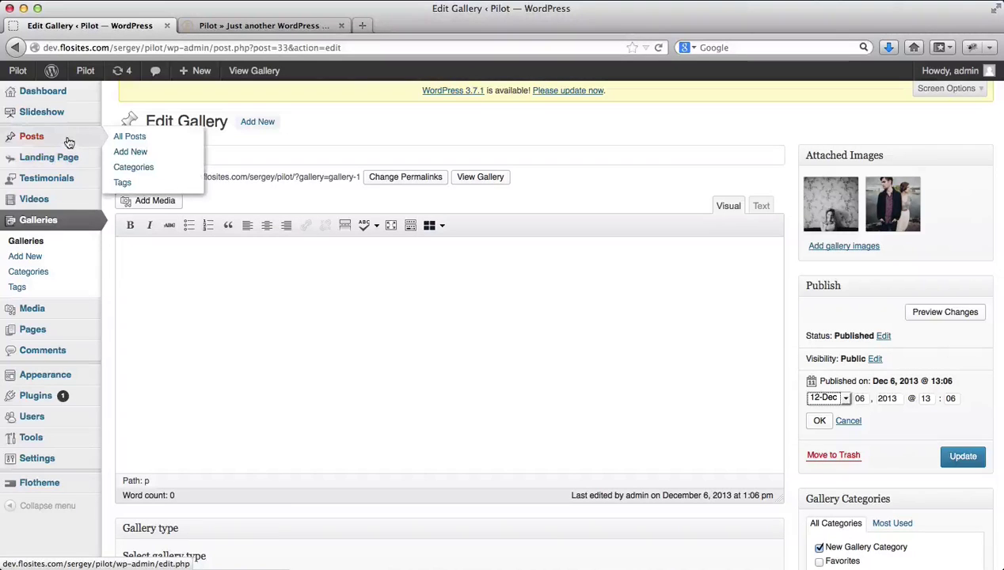
{"action": "left_click", "coordinate": [131, 154]}
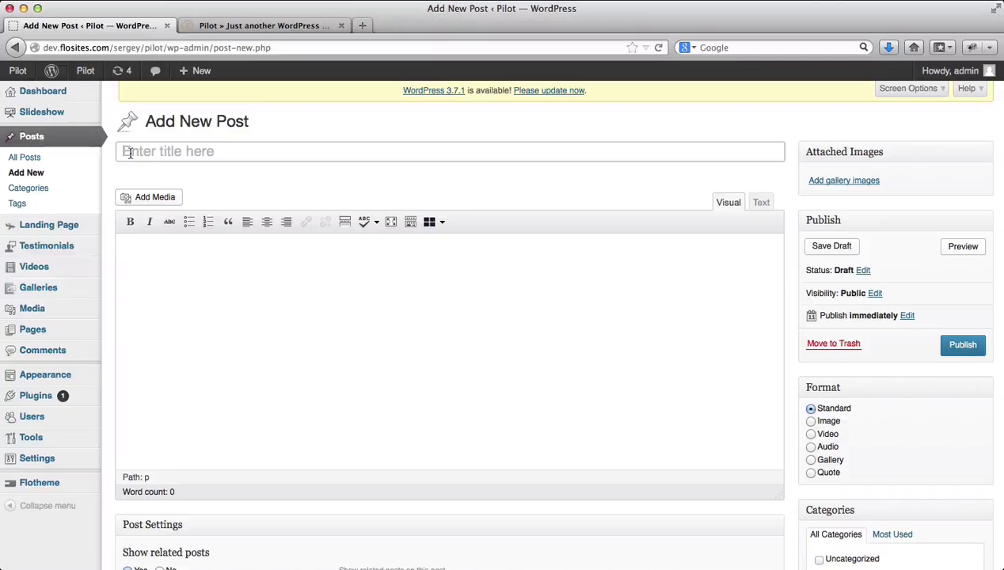
{"action": "type", "text": "Blog Post"}
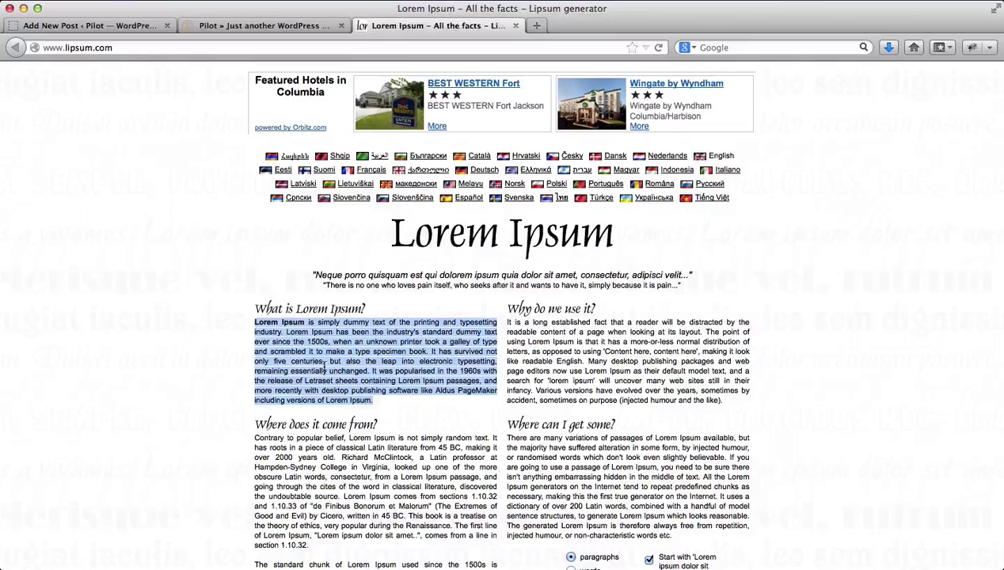
Fill the post body with the "Lorem Ipsum is simply dummy text" paragraph from lipsum.com, using the plain text editing mode.
{"action": "key", "text": "ctrl+shift+Tab"}
{"action": "key", "text": "ctrl+shift+Tab"}
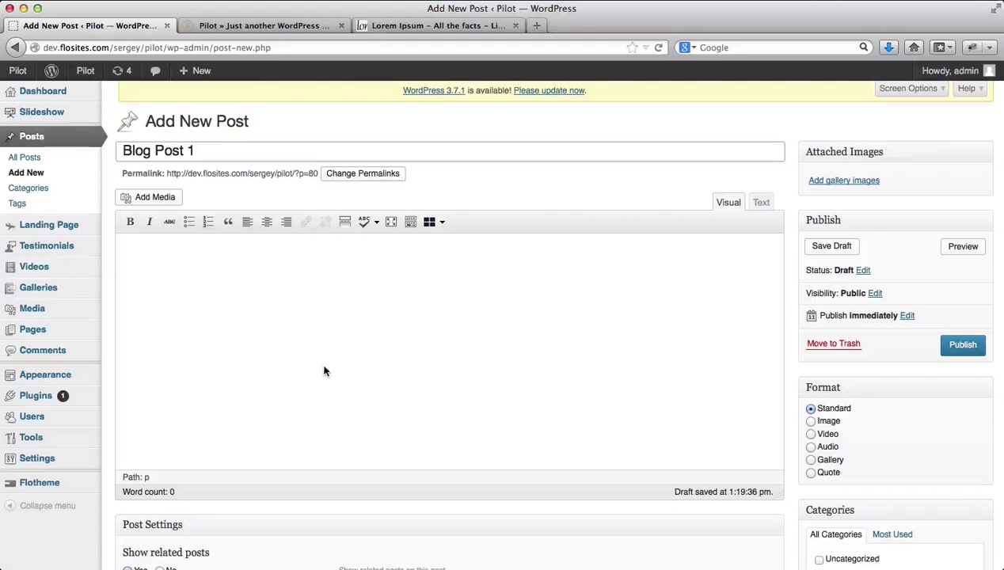
{"action": "left_click", "coordinate": [323, 370]}
{"action": "left_click", "coordinate": [756, 203]}
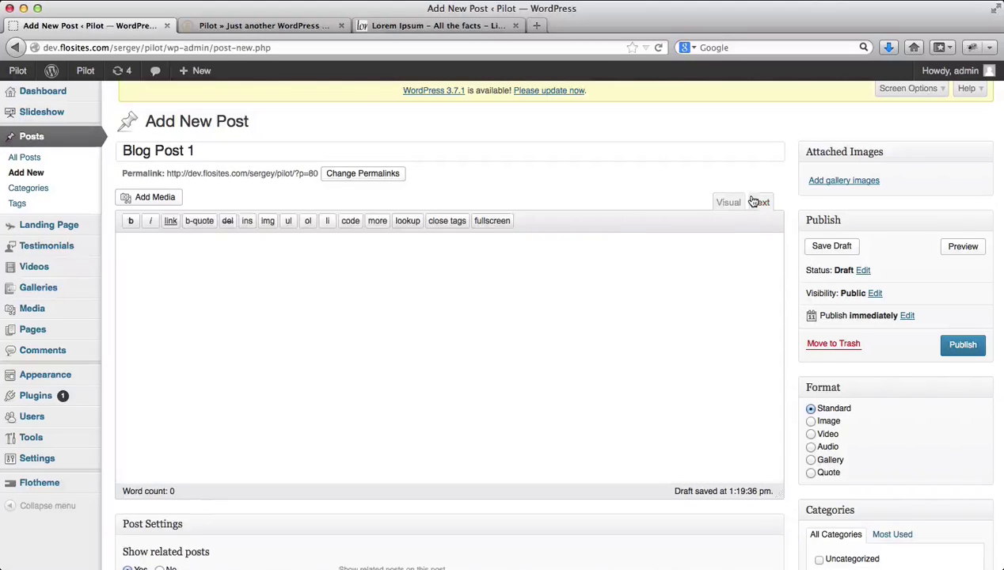
{"action": "type", "text": "Lorem Ipsum is simply dummy text of the printing and typesetting industry. Lorem Ipsum has been the industry's standard dummy text ever since the 1500s, when an unknown printer took a galley of type and scrambled it to make a type specimen book. It has survived not only five centuries, but also the leap into electronic typesetting, remaining essentially unchanged. It was popularised in the 1960s with the release of Letraset sheets containing Lorem Ipsum passages, and more recently with desktop publishing software like Aldus PageMaker including versions of Lorem Ipsum."}
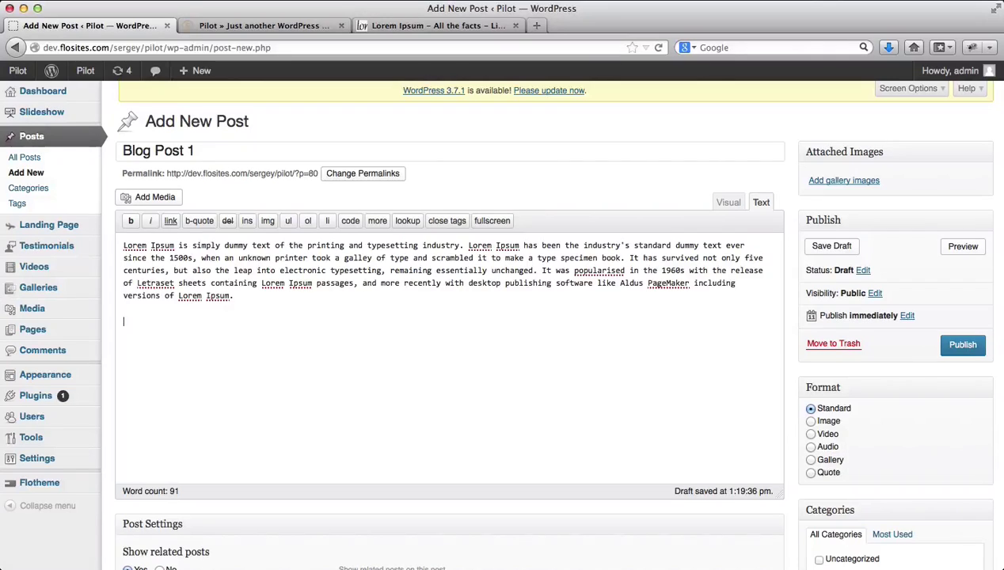
Upload SS_CHRISNATE1091.jpg, SS_CHRISNATE1021.jpg and s_k_portraits_color1096.jpg from the portfolio folder as media for the post.
{"action": "scroll", "coordinate": [185, 195], "scroll_direction": "down", "scroll_amount": 2}
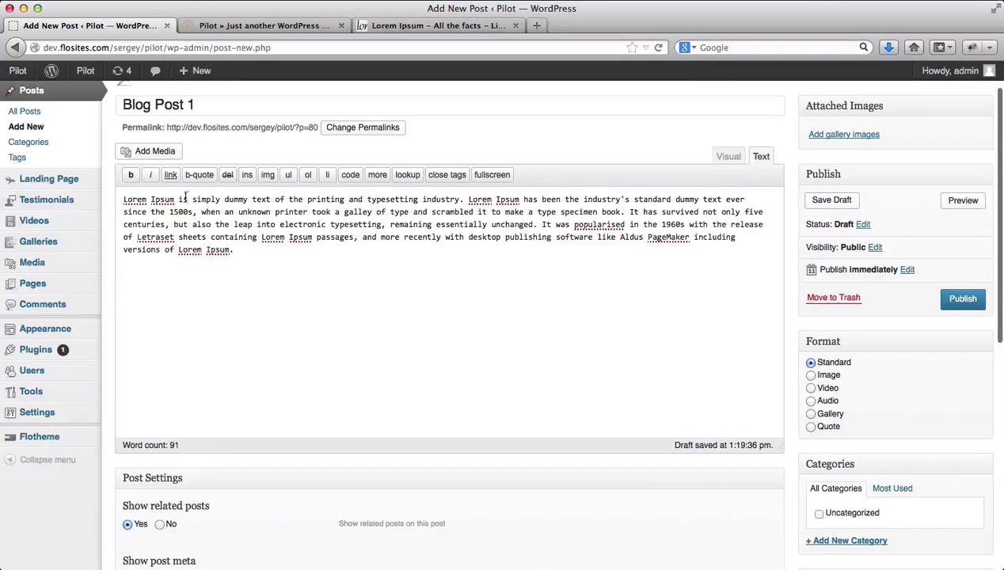
{"action": "left_click", "coordinate": [149, 151]}
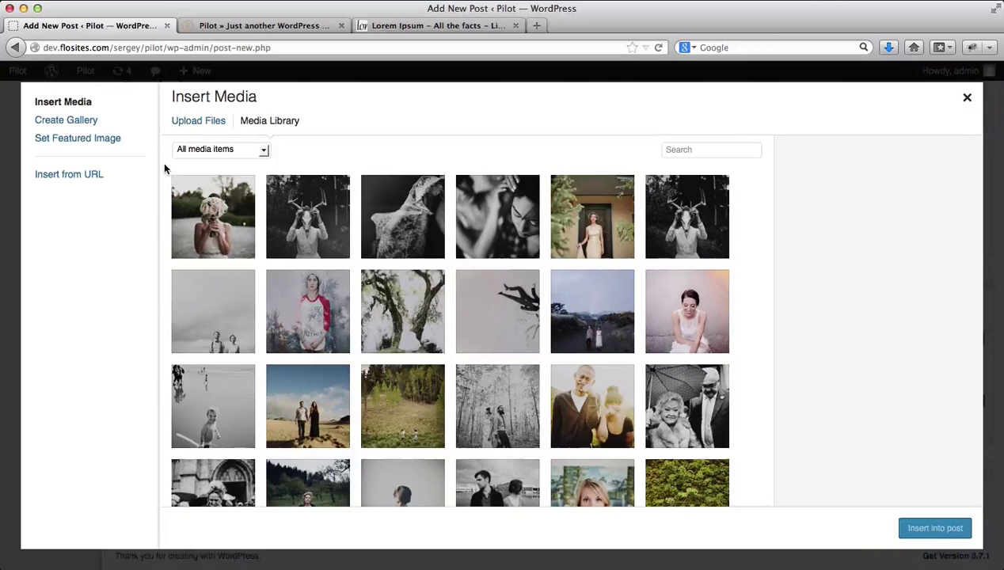
{"action": "left_click", "coordinate": [198, 131]}
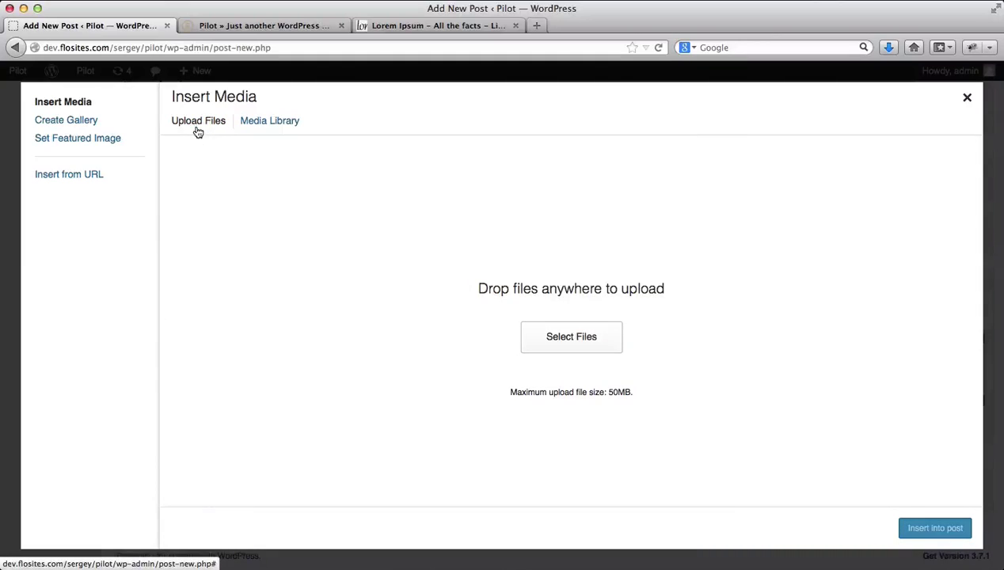
{"action": "left_click", "coordinate": [539, 342]}
{"action": "scroll", "coordinate": [431, 336], "scroll_direction": "down", "scroll_amount": 8}
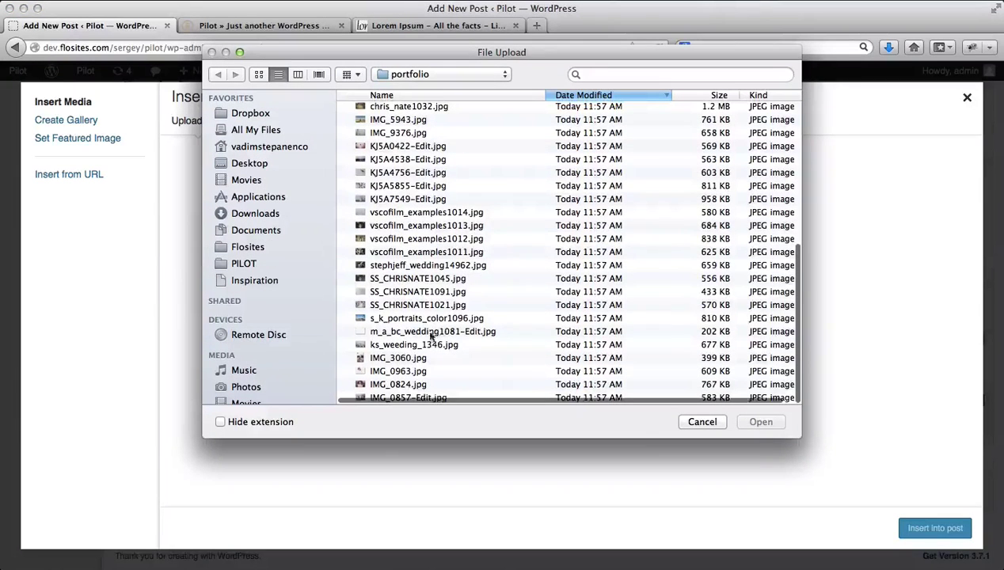
{"action": "left_click", "coordinate": [410, 292]}
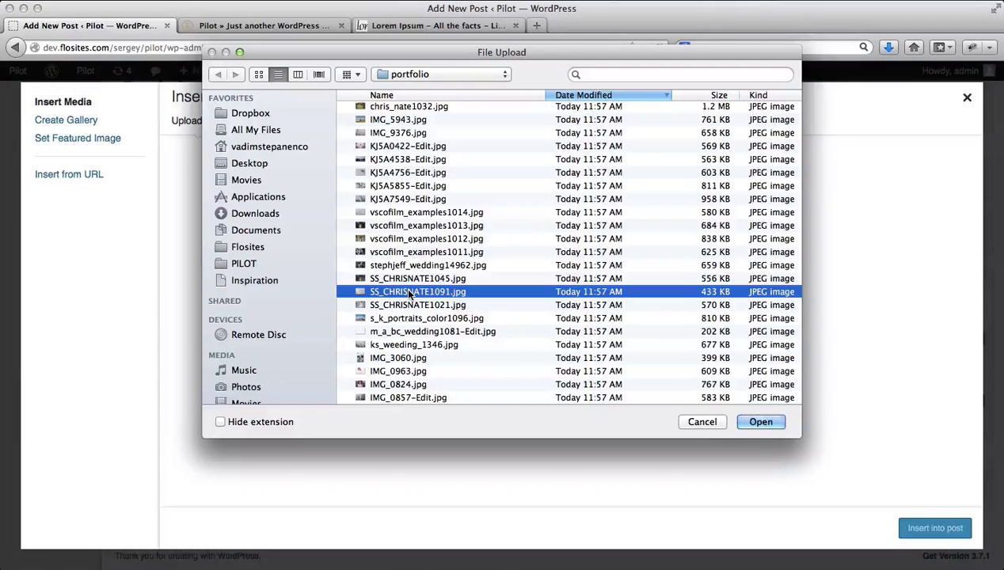
{"action": "key", "text": "shift+Down"}
{"action": "key", "text": "shift+Down"}
{"action": "key", "text": "Return"}
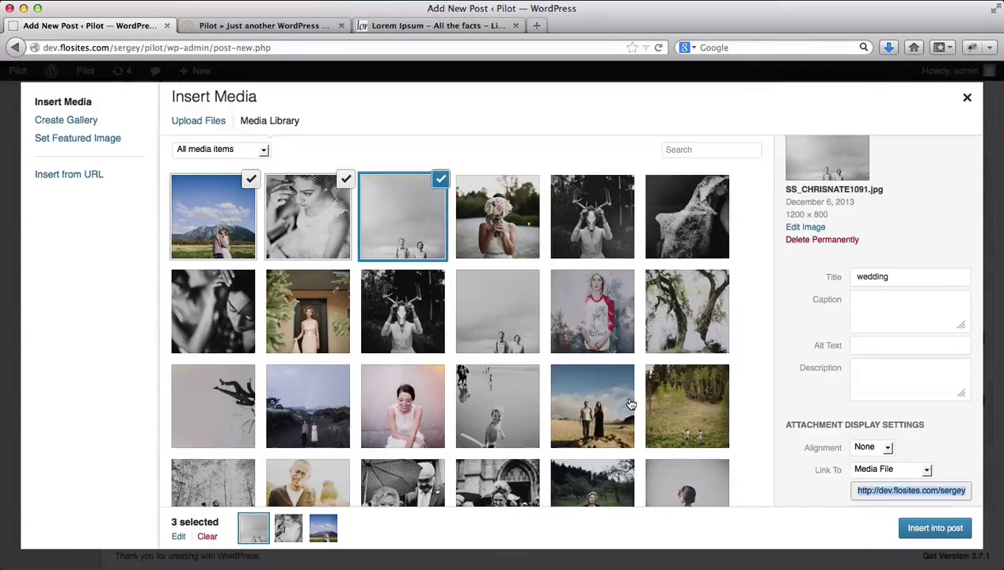
Add chris_nate1032.jpg from the media library to the three uploaded images and insert all four into the post at full size.
{"action": "left_click", "coordinate": [684, 412]}
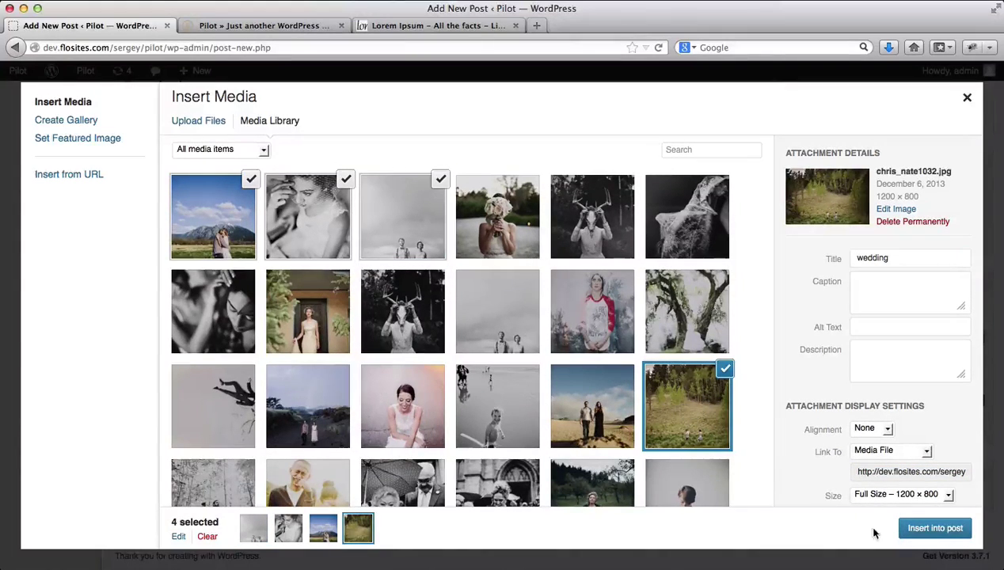
{"action": "left_click", "coordinate": [913, 529]}
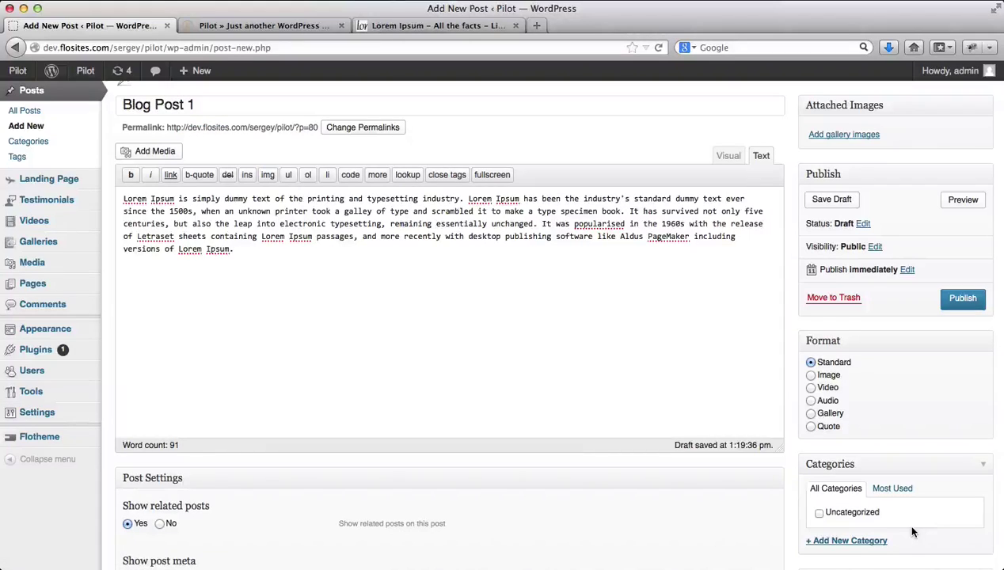
{"action": "scroll", "coordinate": [616, 341], "scroll_direction": "down", "scroll_amount": 5}
{"action": "scroll", "coordinate": [617, 345], "scroll_direction": "up", "scroll_amount": 3}
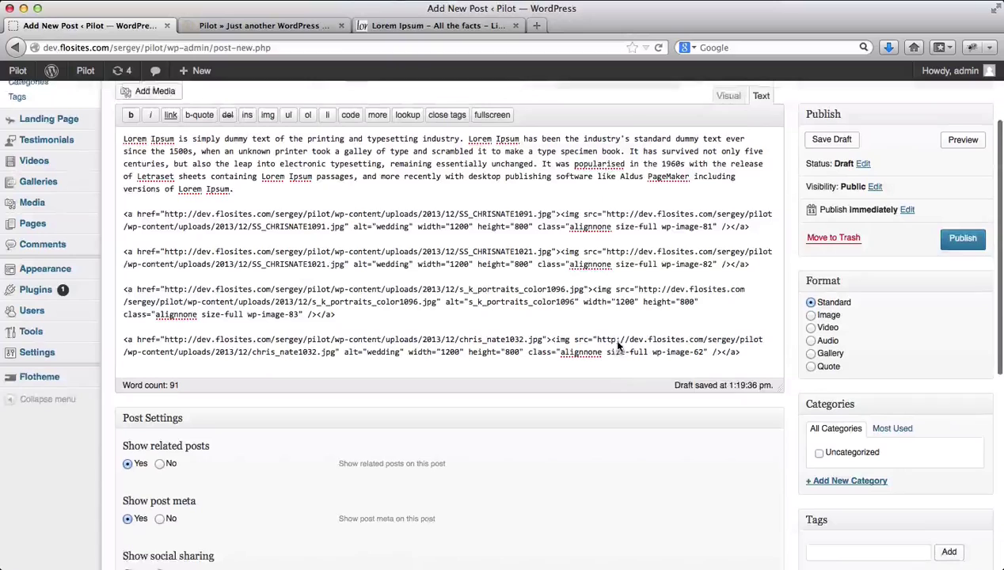
{"action": "left_click", "coordinate": [611, 319]}
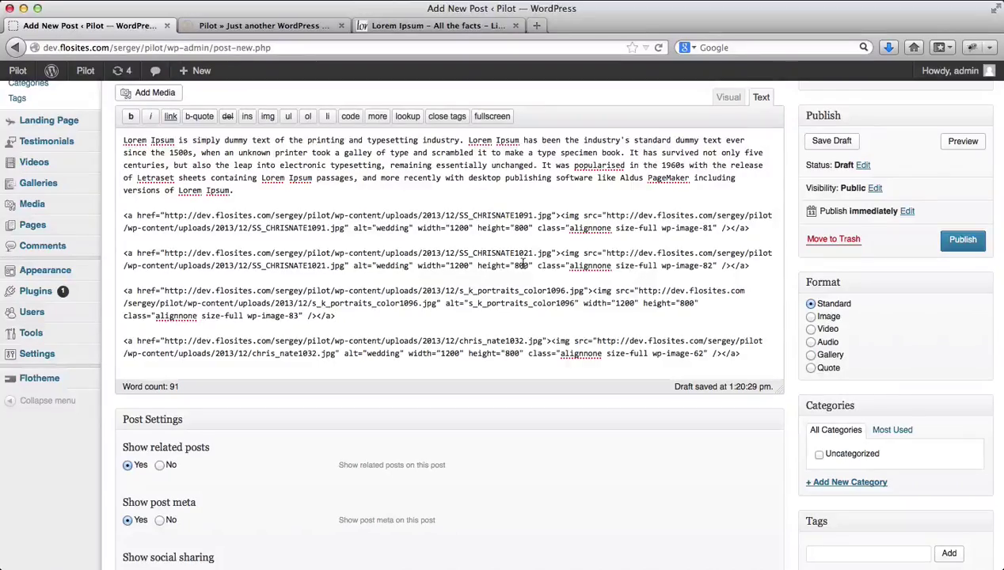
{"action": "scroll", "coordinate": [523, 264], "scroll_direction": "up", "scroll_amount": 2}
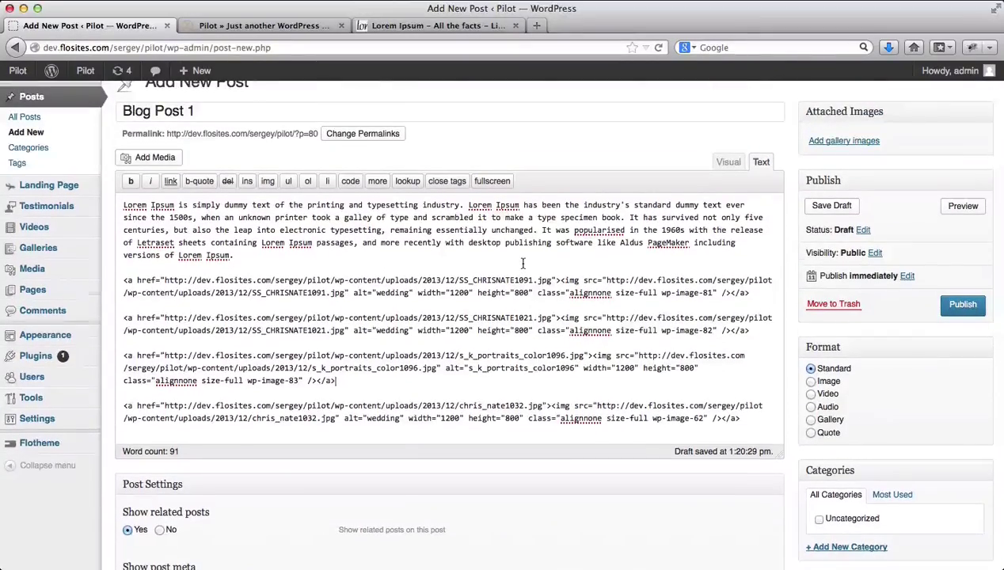
Turn off related posts and post meta for the post, and assign it to the Uncategorized category.
{"action": "scroll", "coordinate": [522, 264], "scroll_direction": "down", "scroll_amount": 5}
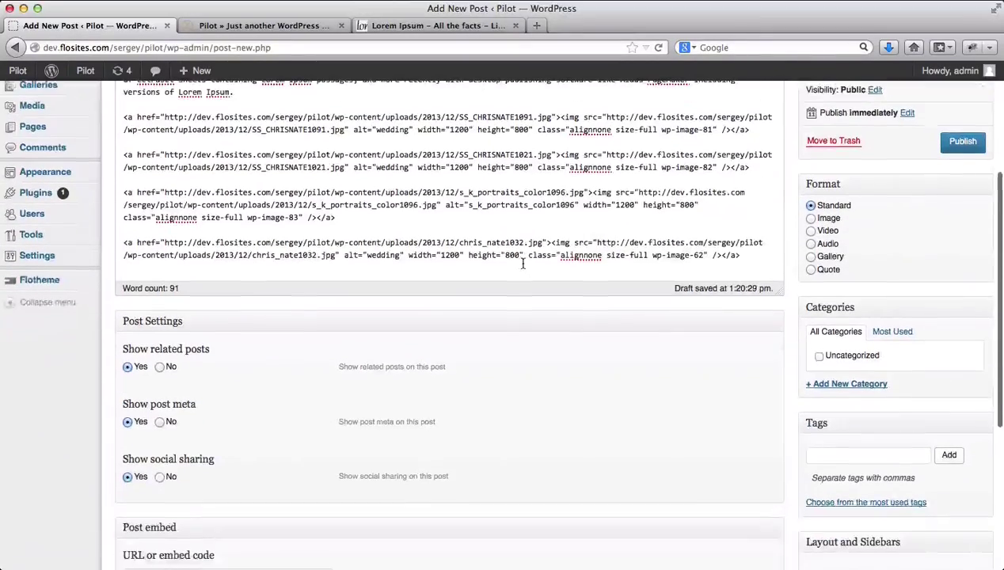
{"action": "left_click", "coordinate": [160, 367]}
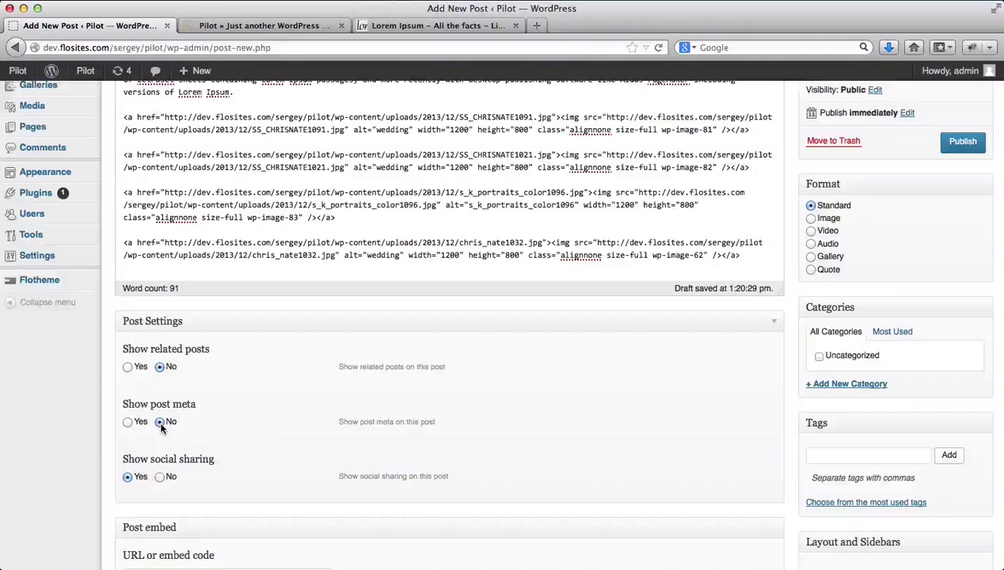
{"action": "scroll", "coordinate": [161, 427], "scroll_direction": "down", "scroll_amount": 2}
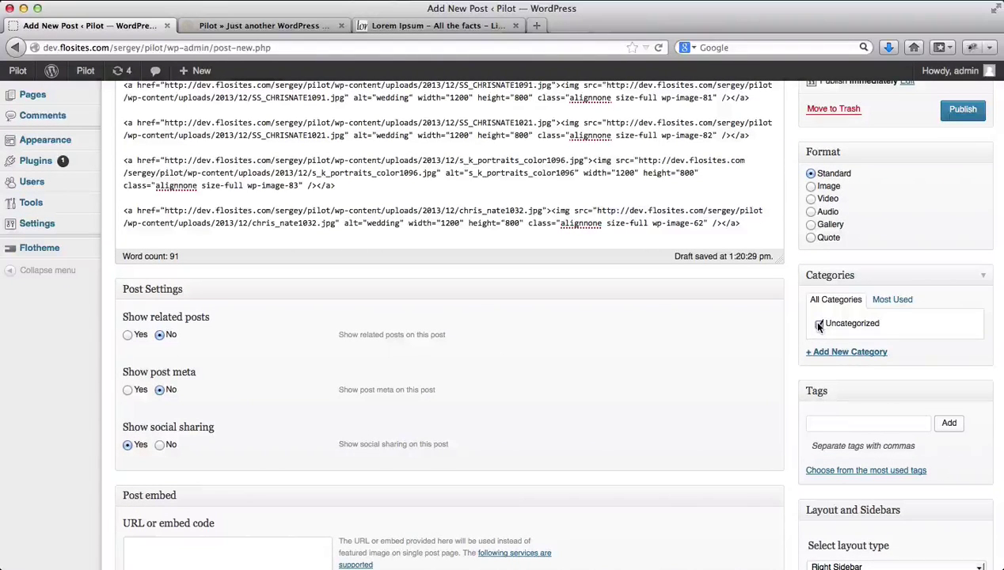
Set 1jo_jo_sutrobaths1208.jpg from the media library as the post's featured image and publish the post.
{"action": "scroll", "coordinate": [709, 358], "scroll_direction": "down", "scroll_amount": 5}
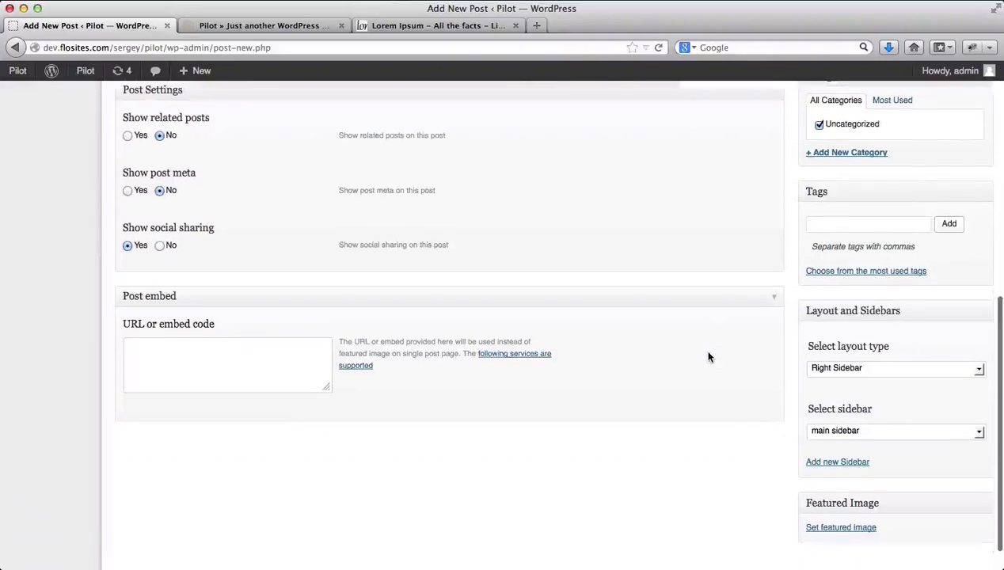
{"action": "scroll", "coordinate": [709, 357], "scroll_direction": "down", "scroll_amount": 2}
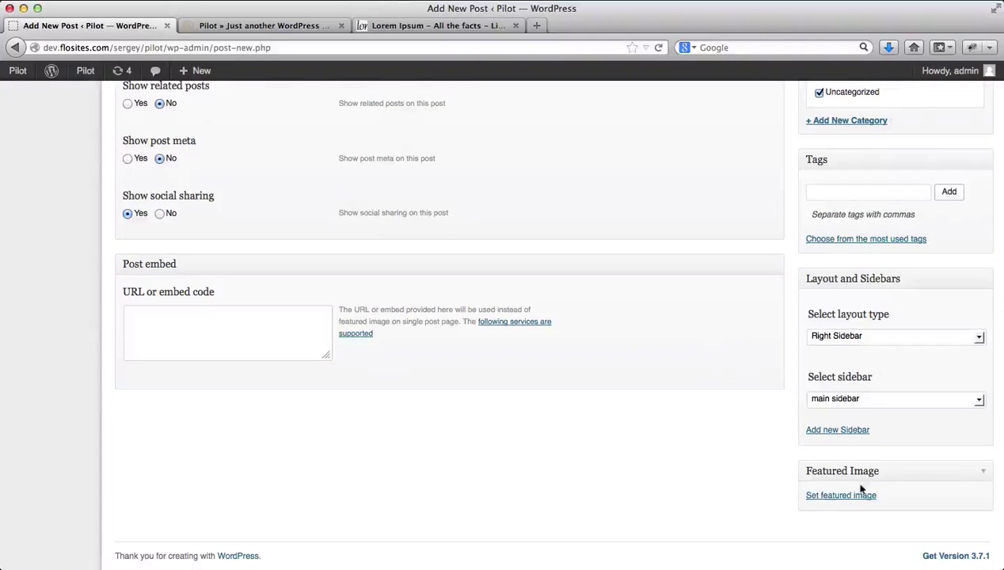
{"action": "left_click", "coordinate": [838, 495]}
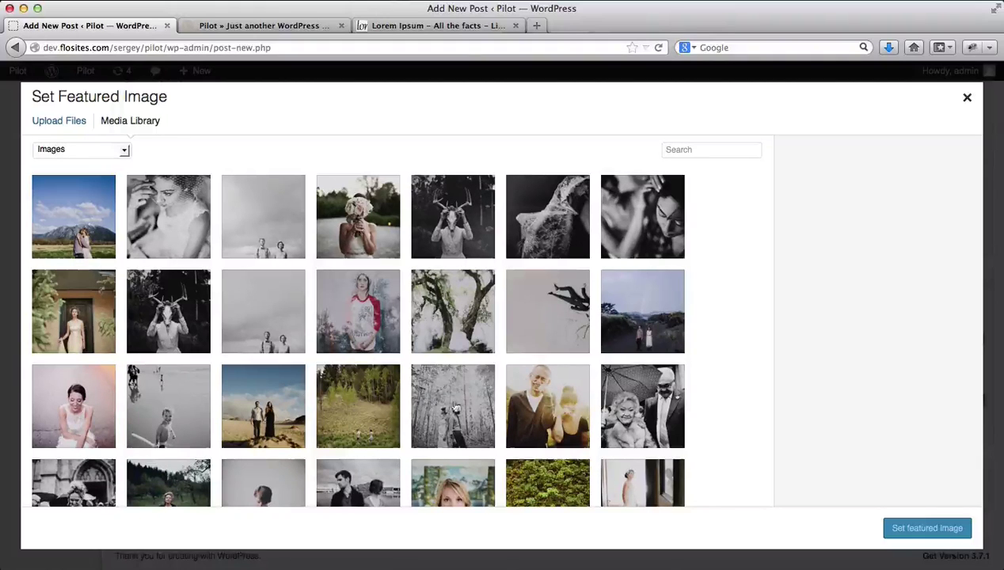
{"action": "left_click", "coordinate": [524, 408]}
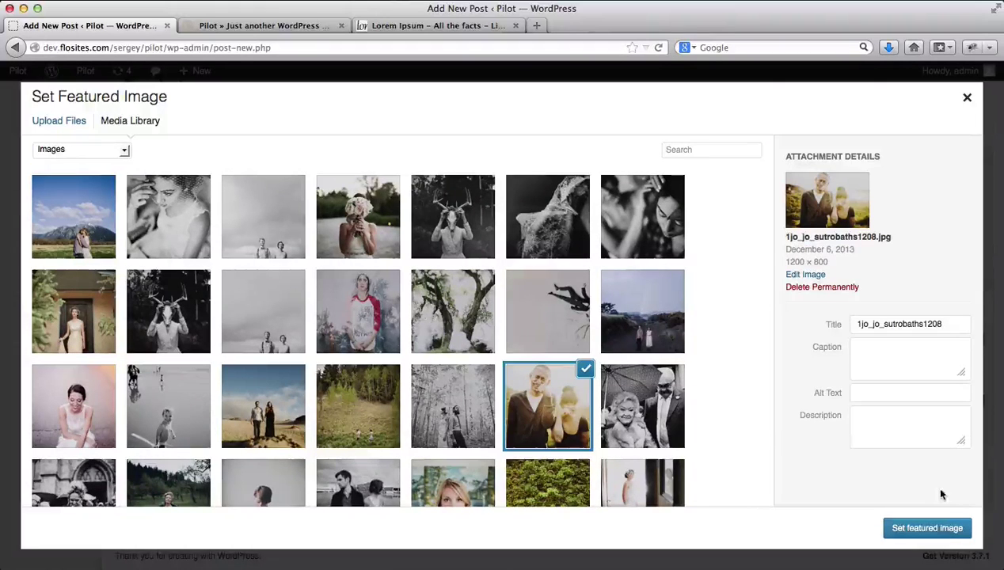
{"action": "left_click", "coordinate": [935, 531]}
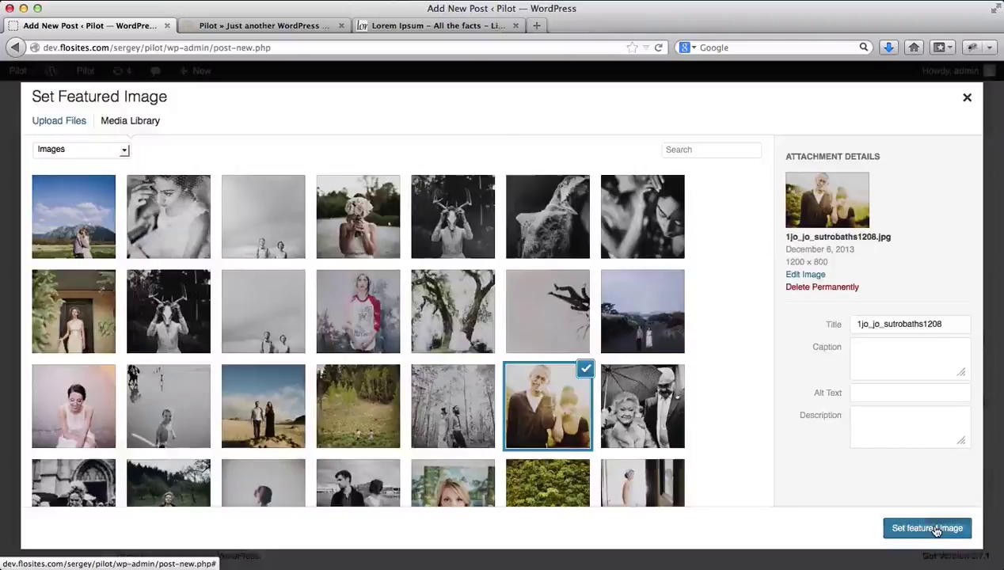
{"action": "scroll", "coordinate": [936, 531], "scroll_direction": "down", "scroll_amount": 3}
{"action": "scroll", "coordinate": [936, 531], "scroll_direction": "up", "scroll_amount": 10}
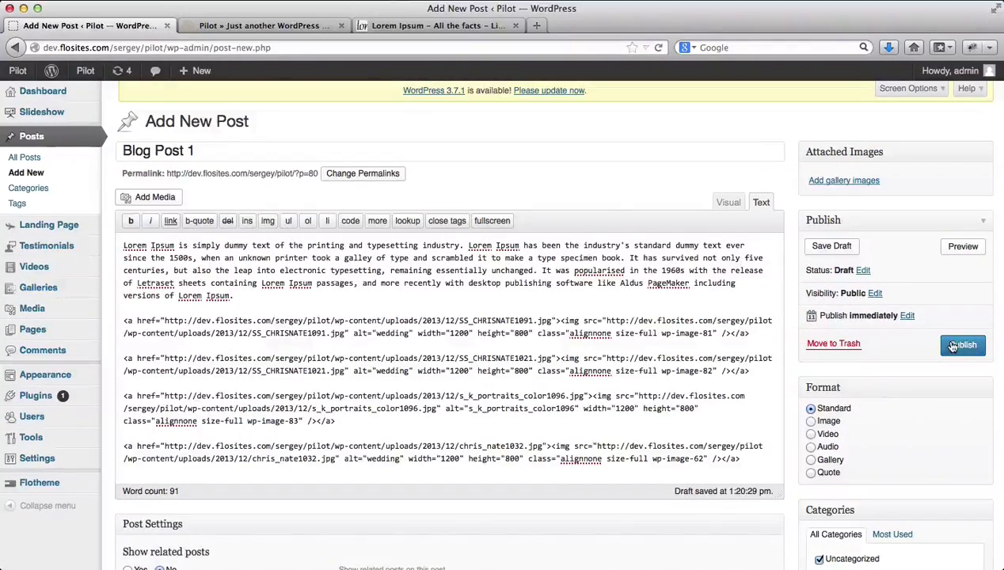
{"action": "left_click", "coordinate": [941, 340]}
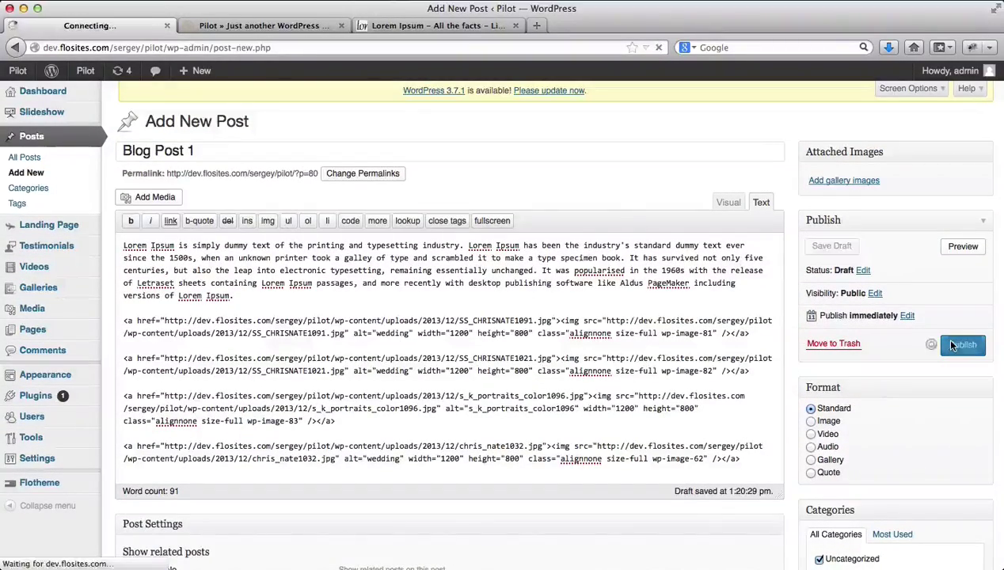
Open Blog Post 1 from the live site's blog page and review its text and images down to the end.
{"action": "left_click", "coordinate": [272, 27]}
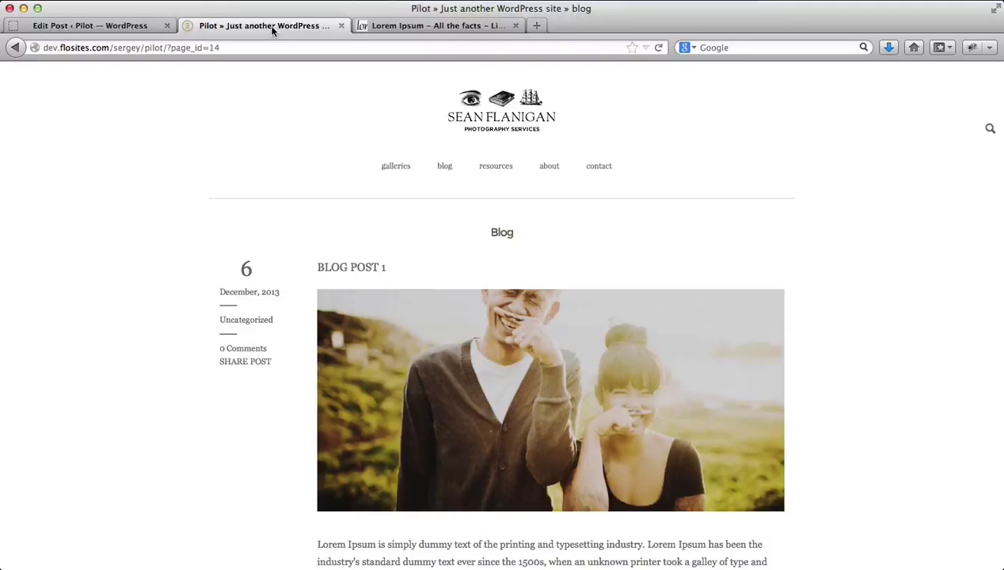
{"action": "scroll", "coordinate": [335, 163], "scroll_direction": "down", "scroll_amount": 3}
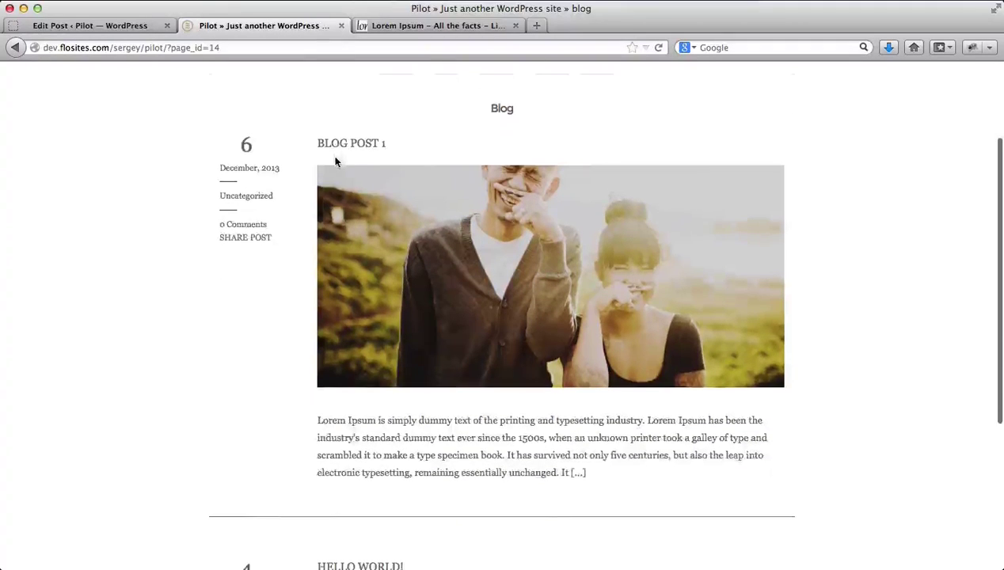
{"action": "left_click", "coordinate": [344, 143]}
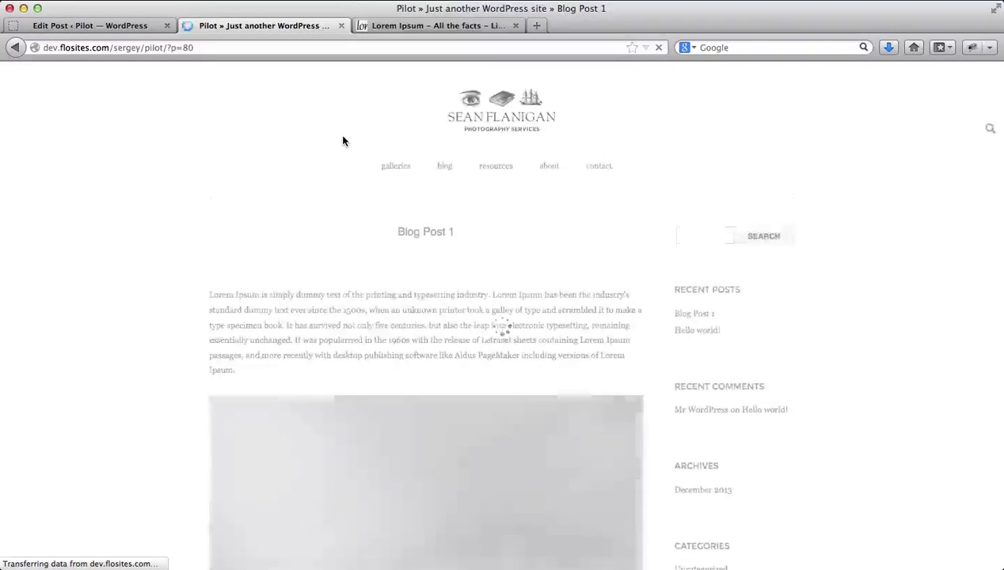
{"action": "scroll", "coordinate": [343, 141], "scroll_direction": "down", "scroll_amount": 4}
{"action": "scroll", "coordinate": [343, 139], "scroll_direction": "down", "scroll_amount": 20}
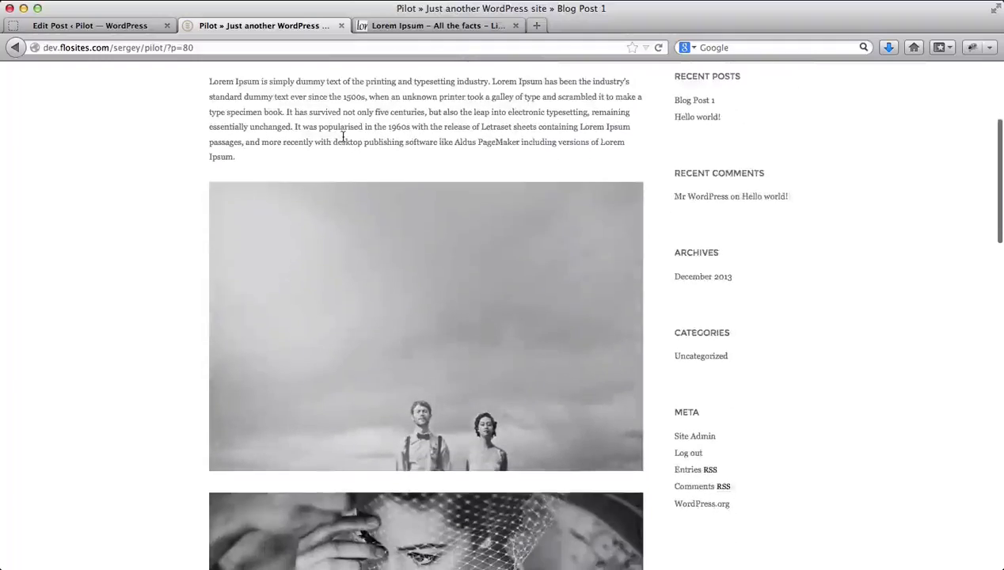
{"action": "scroll", "coordinate": [343, 138], "scroll_direction": "down", "scroll_amount": 8}
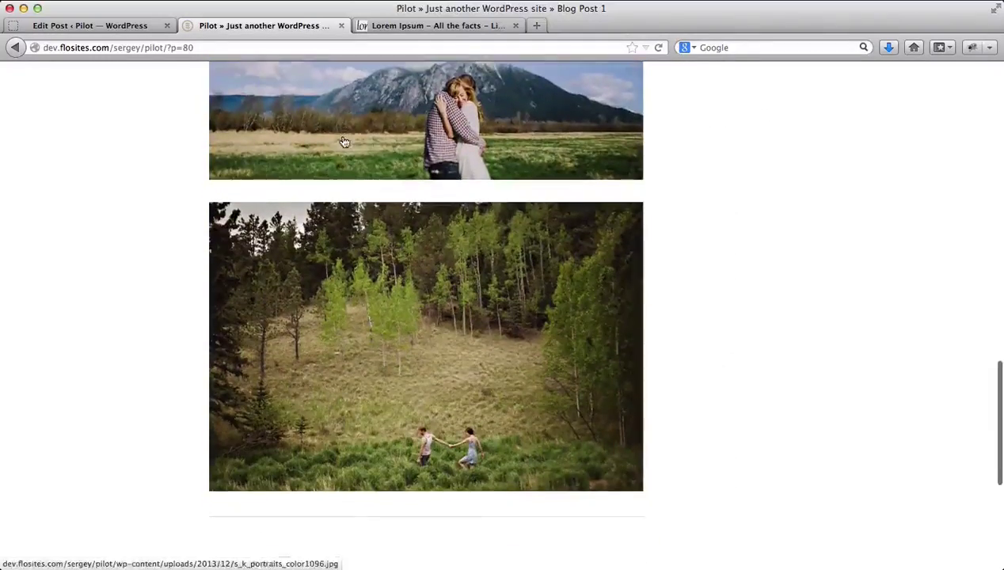
{"action": "scroll", "coordinate": [343, 140], "scroll_direction": "up", "scroll_amount": 20}
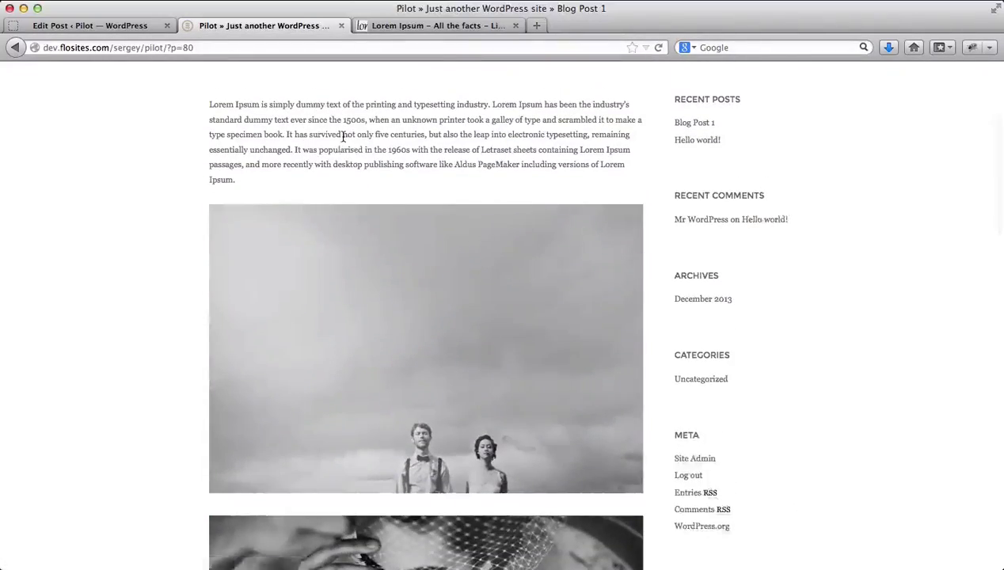
Examine the single post's sidebar beside the text and images, and return to the blog listing page.
{"action": "scroll", "coordinate": [343, 136], "scroll_direction": "up", "scroll_amount": 1}
{"action": "scroll", "coordinate": [709, 398], "scroll_direction": "up", "scroll_amount": 4}
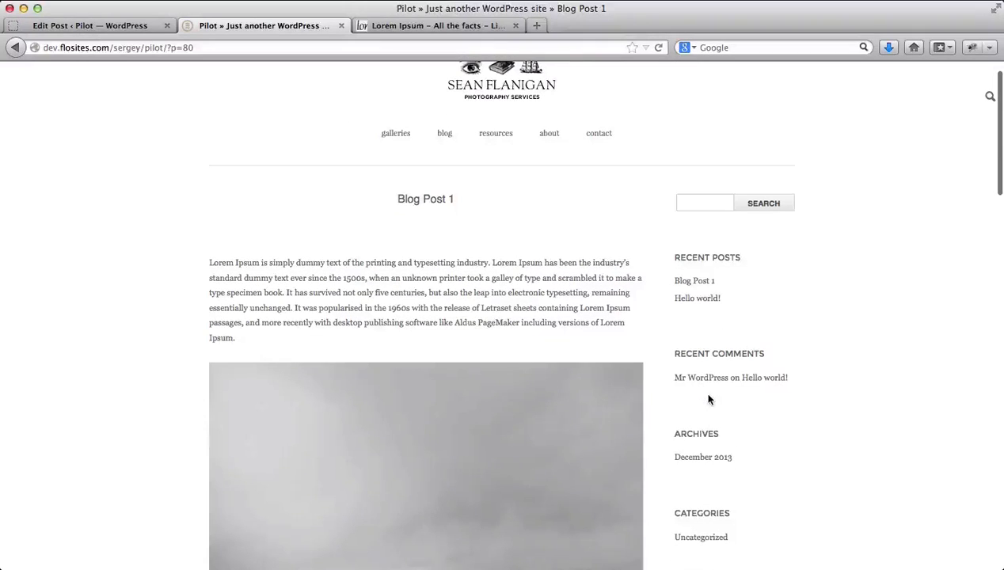
{"action": "scroll", "coordinate": [600, 346], "scroll_direction": "down", "scroll_amount": 1}
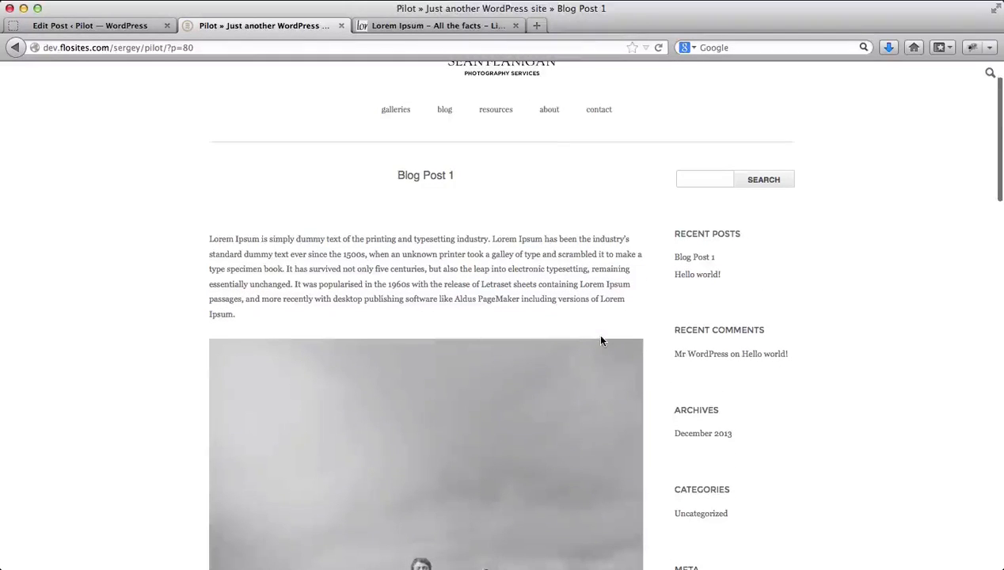
{"action": "scroll", "coordinate": [650, 272], "scroll_direction": "down", "scroll_amount": 8}
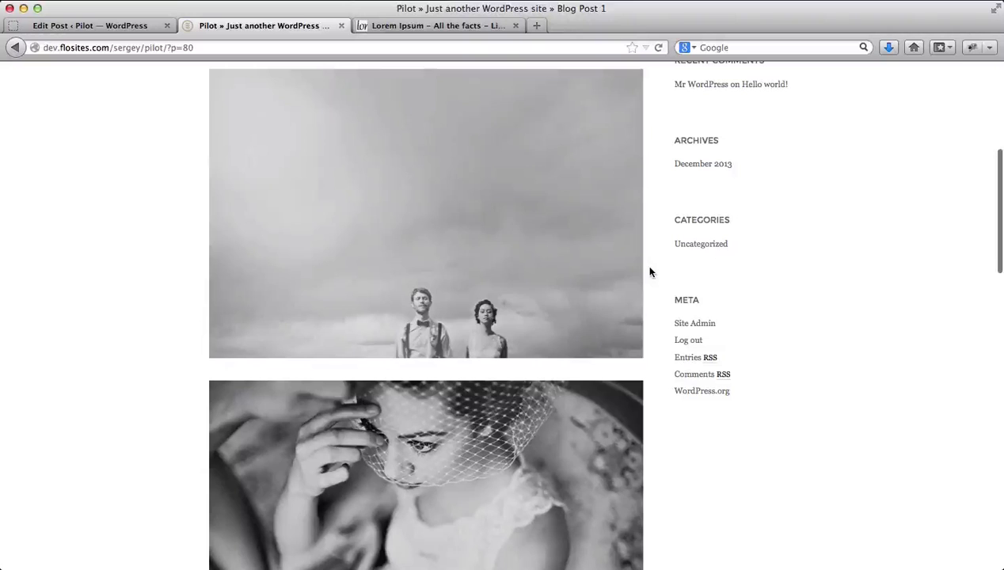
{"action": "scroll", "coordinate": [650, 272], "scroll_direction": "down", "scroll_amount": 20}
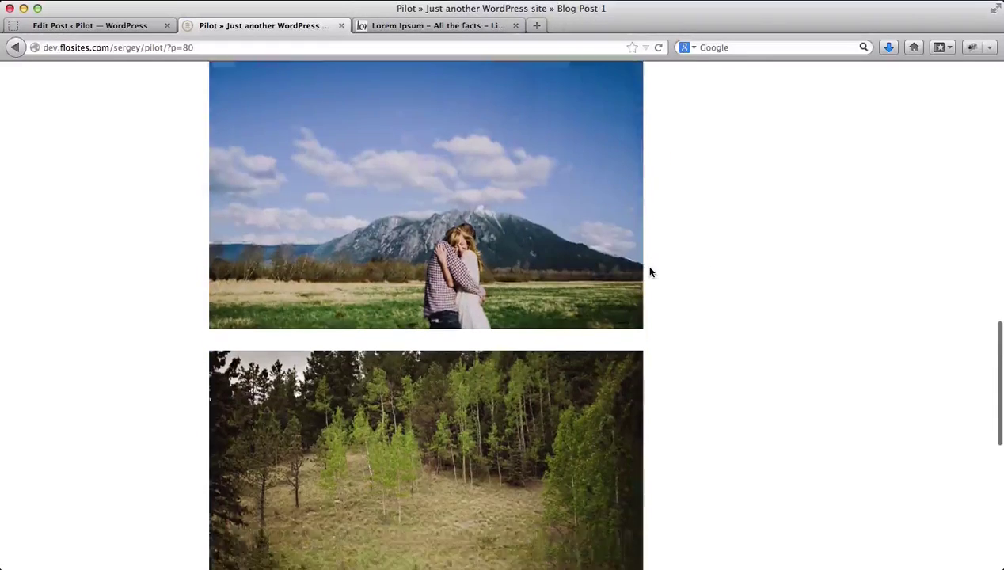
{"action": "scroll", "coordinate": [650, 273], "scroll_direction": "up", "scroll_amount": 20}
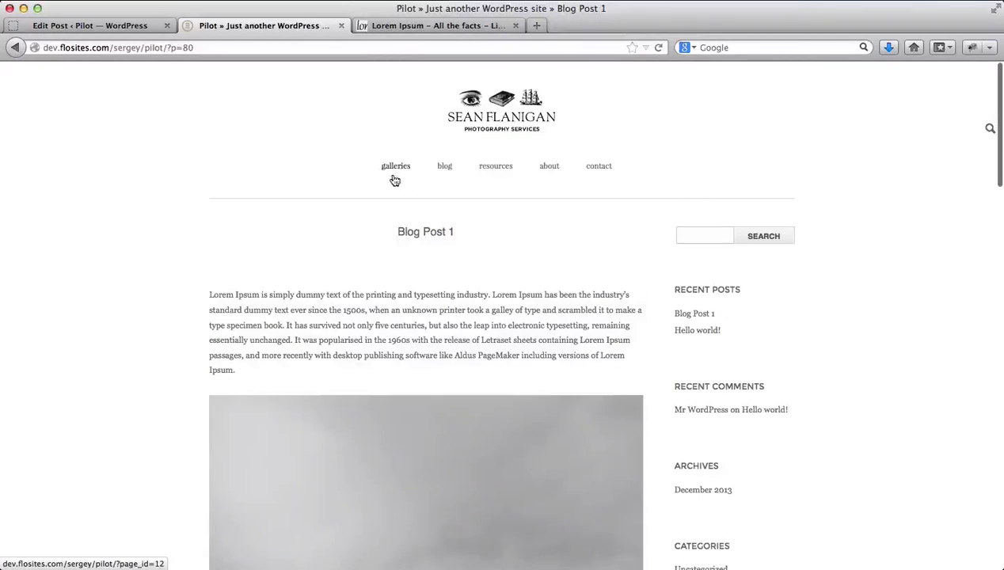
{"action": "left_click", "coordinate": [448, 167]}
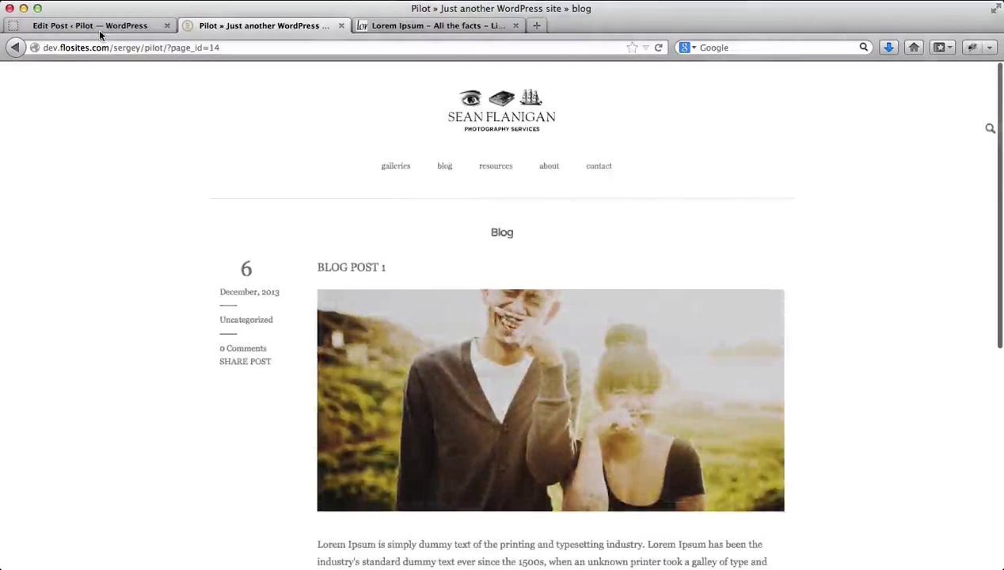
Start another new post titled "Blog Post with Gallery images" and fill its body with the "Lorem Ipsum is simply dummy text" paragraph.
{"action": "left_click", "coordinate": [90, 26]}
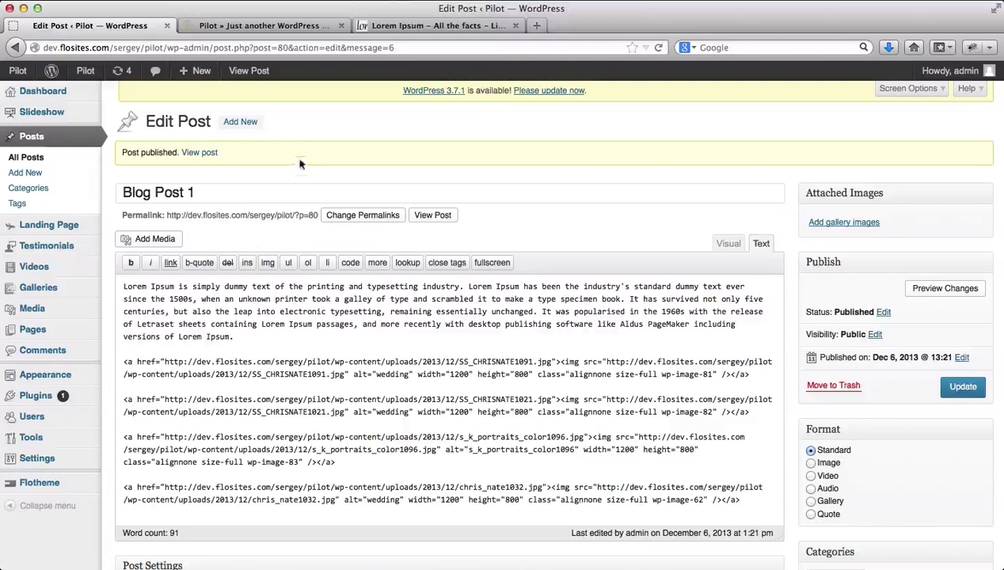
{"action": "left_click", "coordinate": [239, 123]}
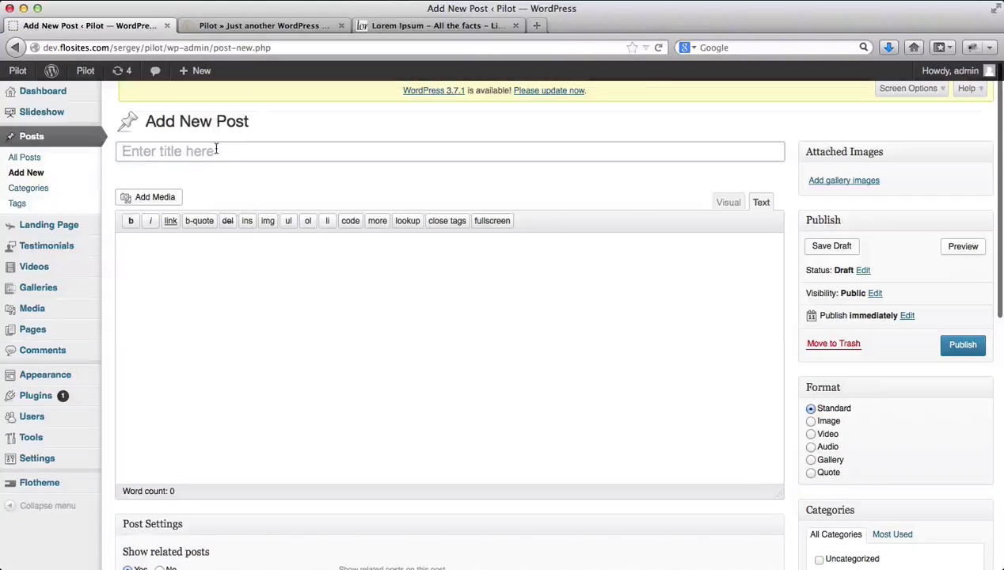
{"action": "left_click", "coordinate": [216, 149]}
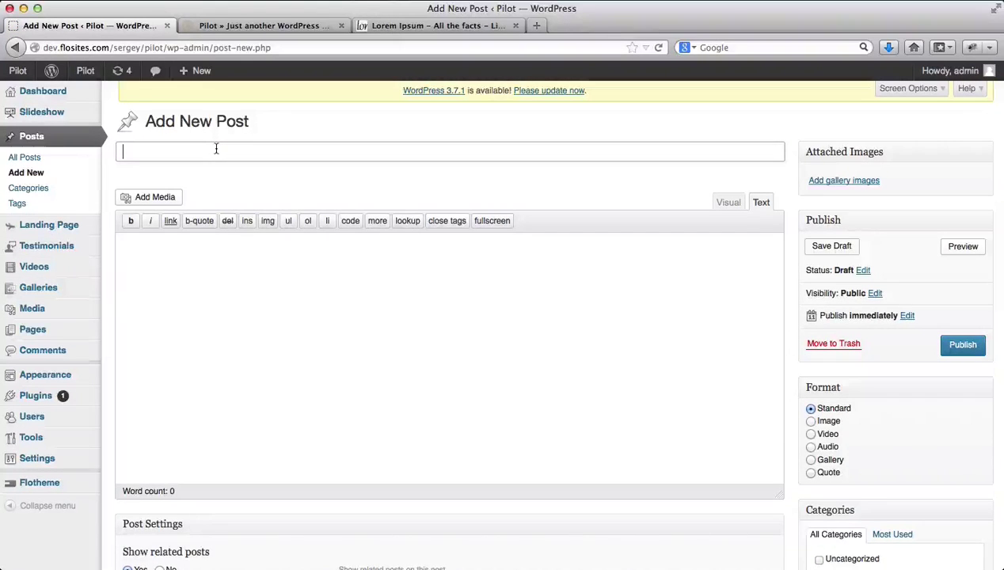
{"action": "type", "text": "Blog Post wit"}
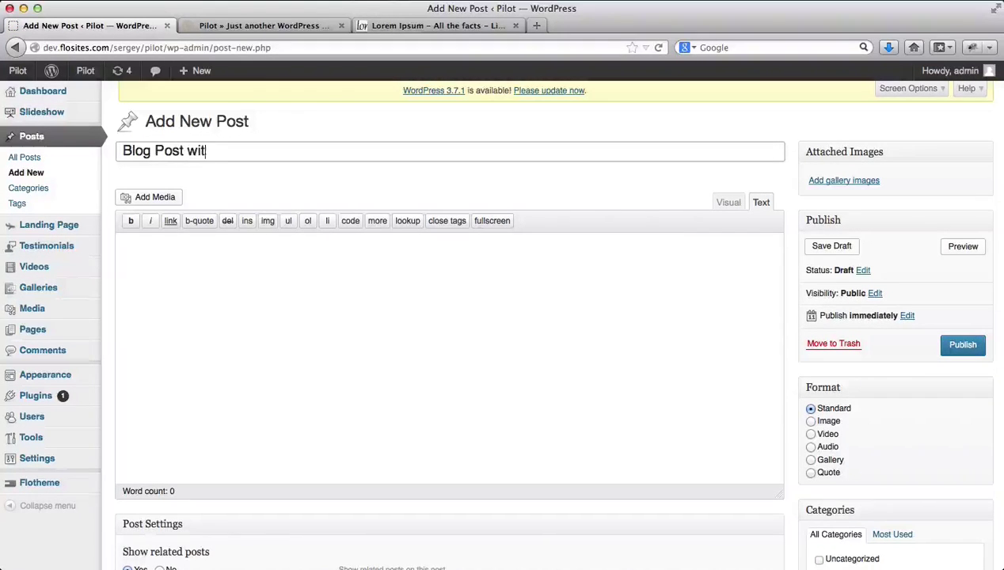
{"action": "type", "text": "h Gallery images"}
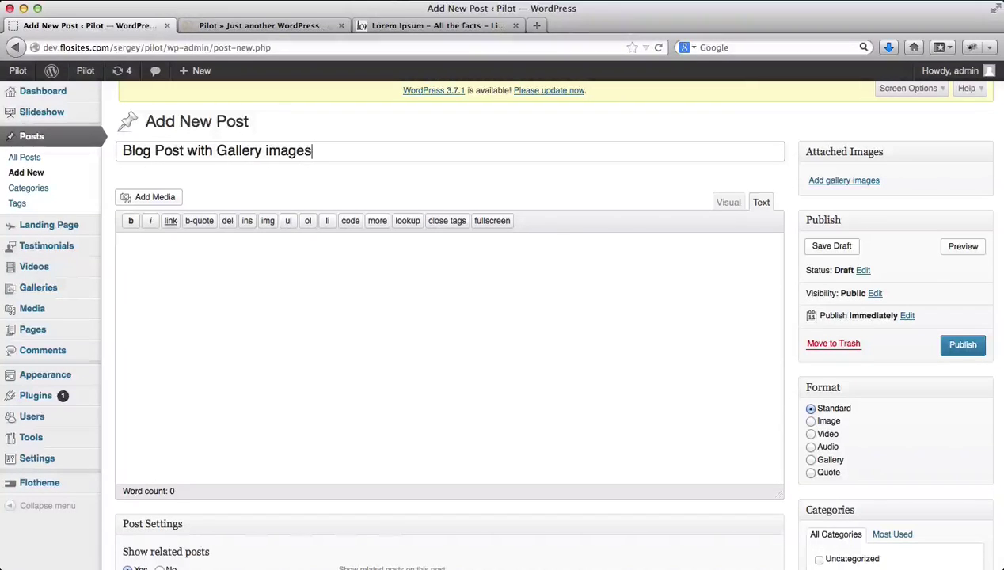
{"action": "left_click", "coordinate": [192, 269]}
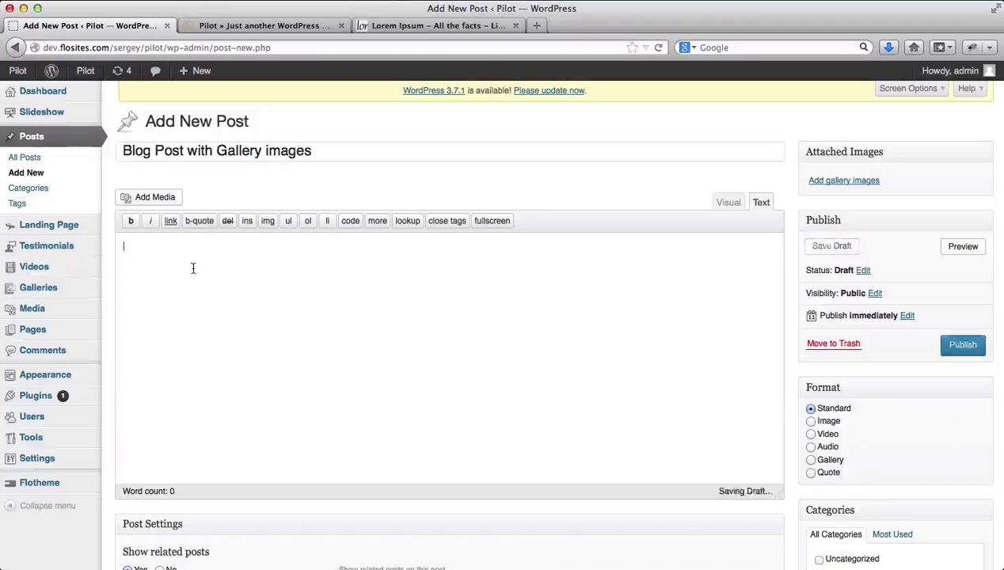
{"action": "type", "text": "Lorem Ipsum is simply dummy text of the printing and typesetting industry. Lorem Ipsum has been the industry's standard dummy text ever since the 1500s, when an unknown printer took a galley of type and scrambled it to make a type specimen book. It has survived not only five centuries, but also the leap into electronic typesetting, remaining essentially unchanged. It was popularised in the 1960s with the release of Letraset sheets containing Lorem Ipsum passages, and more recently with desktop publishing software like Aldus PageMaker including versions of Lorem Ipsum."}
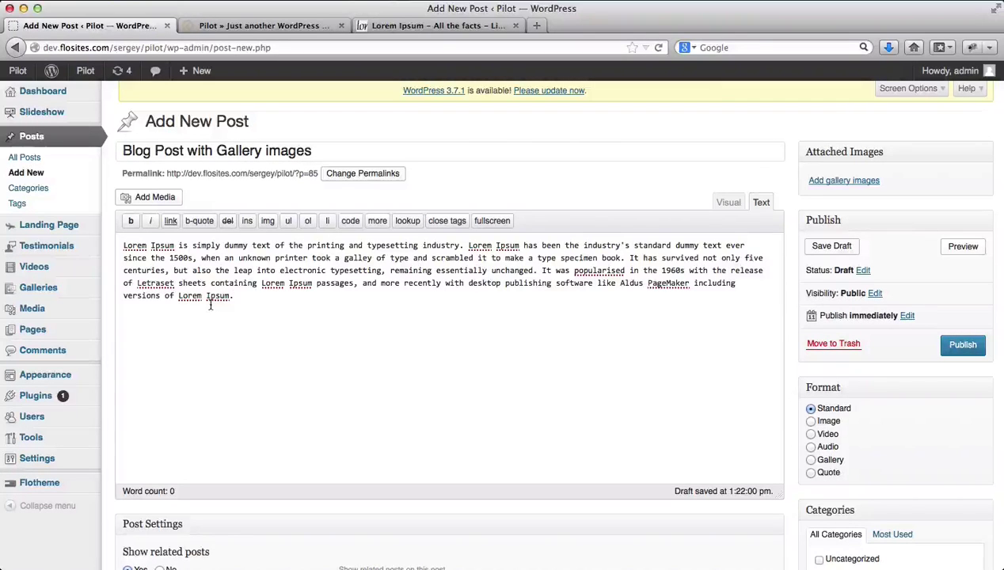
Attach IMG_5943.jpg, the green hillside photo, arace_wedding17861.jpg and the black-and-white child photo as the post's gallery images, and publish the post.
{"action": "left_click", "coordinate": [827, 185]}
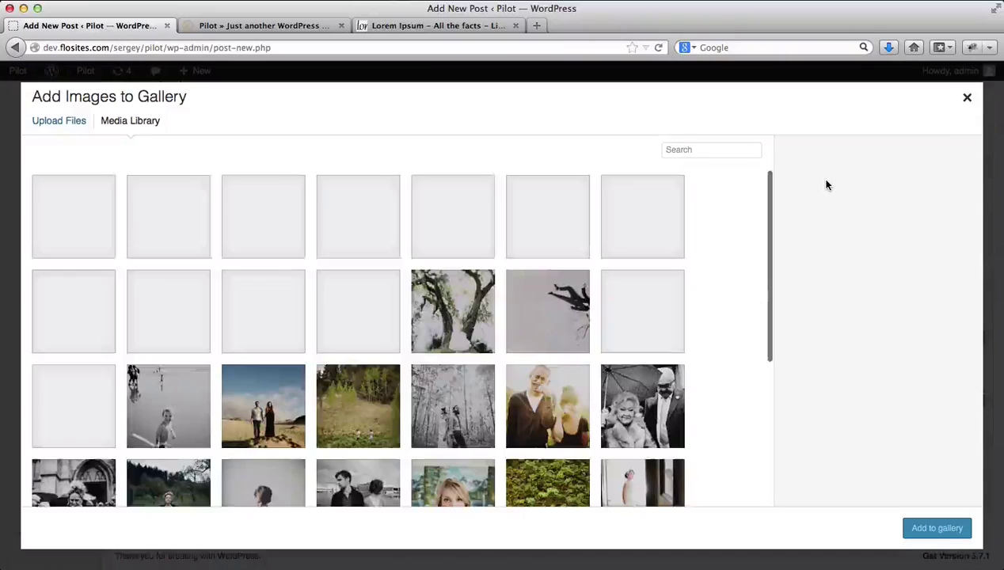
{"action": "scroll", "coordinate": [389, 311], "scroll_direction": "down", "scroll_amount": 3}
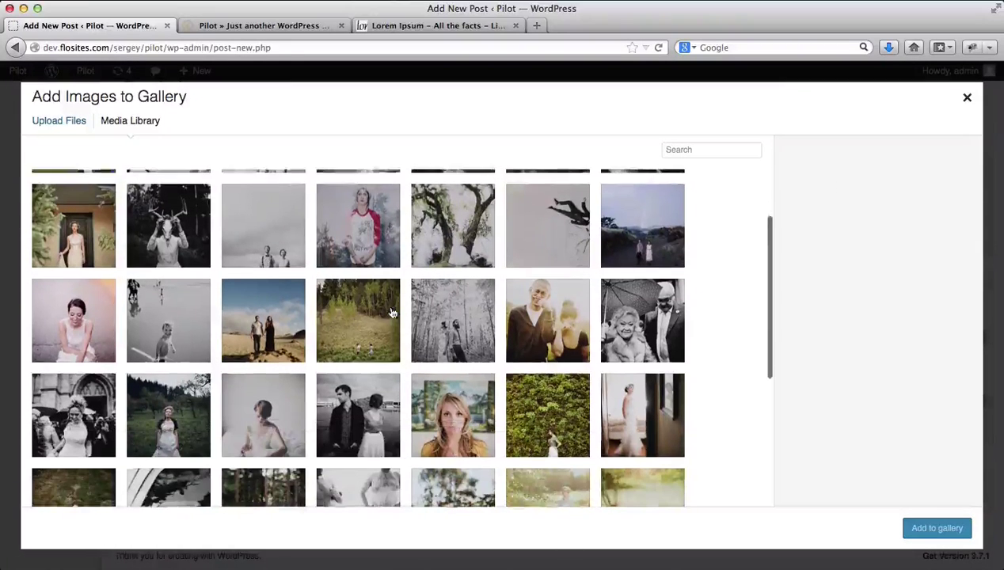
{"action": "left_click", "coordinate": [276, 336]}
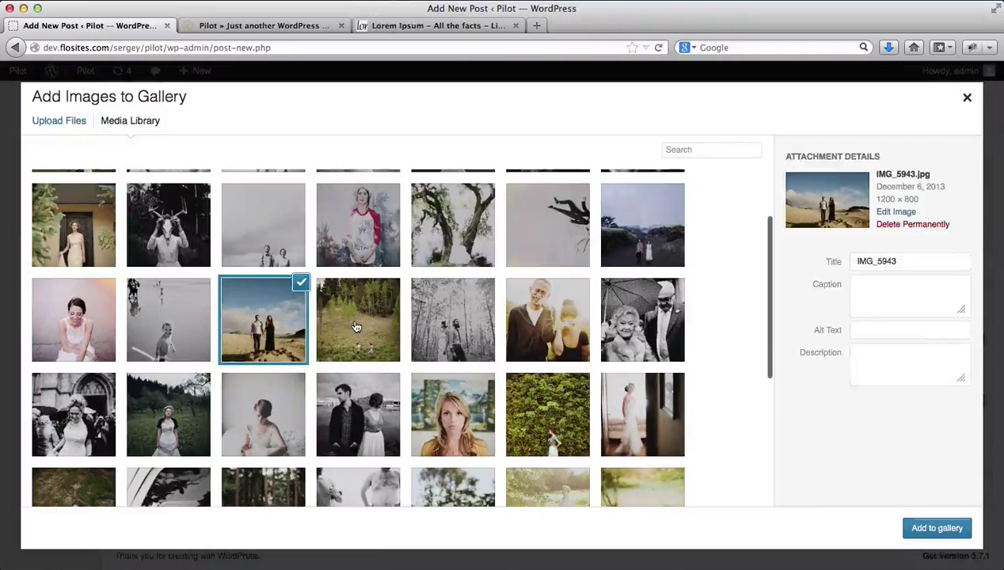
{"action": "left_click", "coordinate": [357, 327]}
{"action": "left_click", "coordinate": [441, 326]}
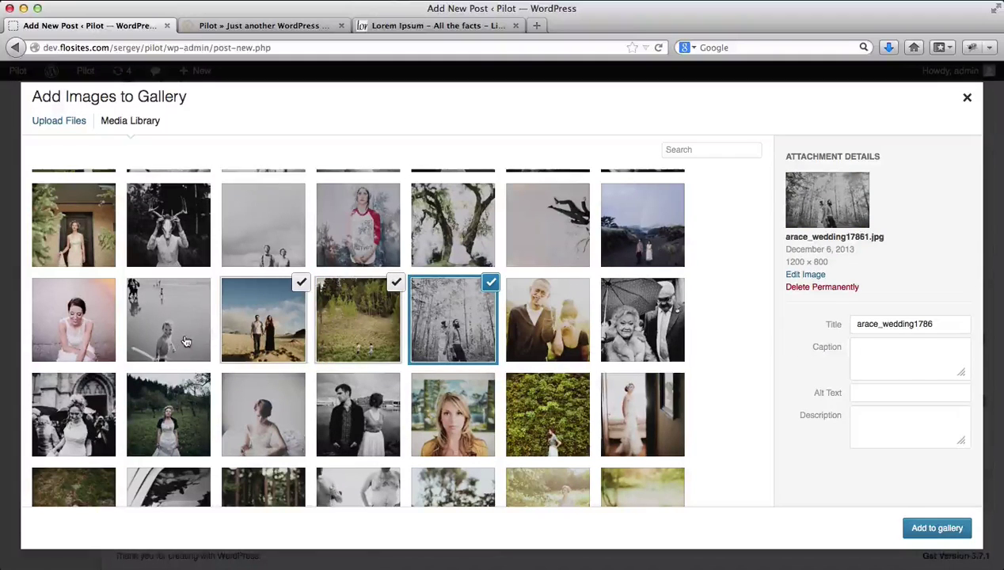
{"action": "left_click", "coordinate": [963, 532]}
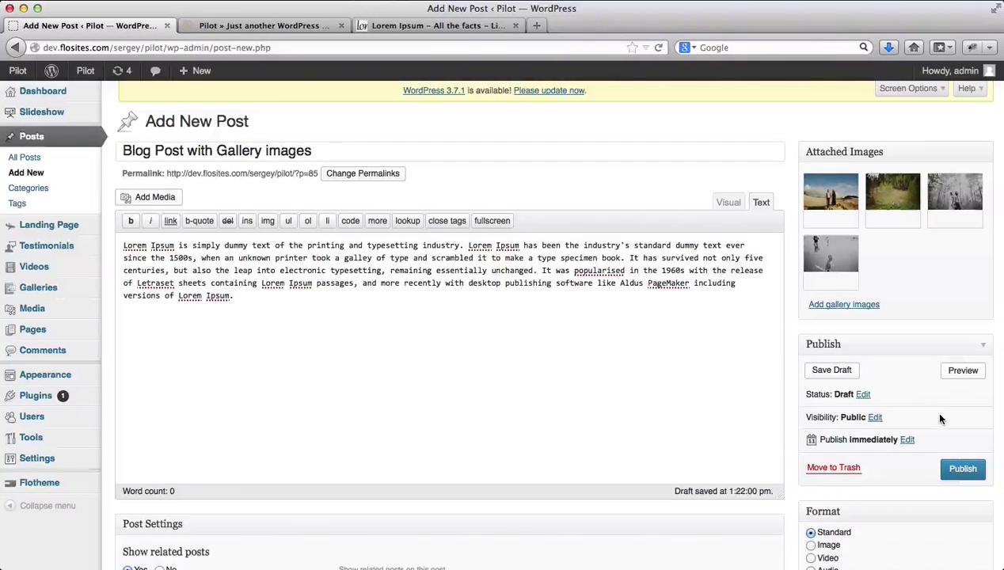
{"action": "scroll", "coordinate": [942, 399], "scroll_direction": "down", "scroll_amount": 3}
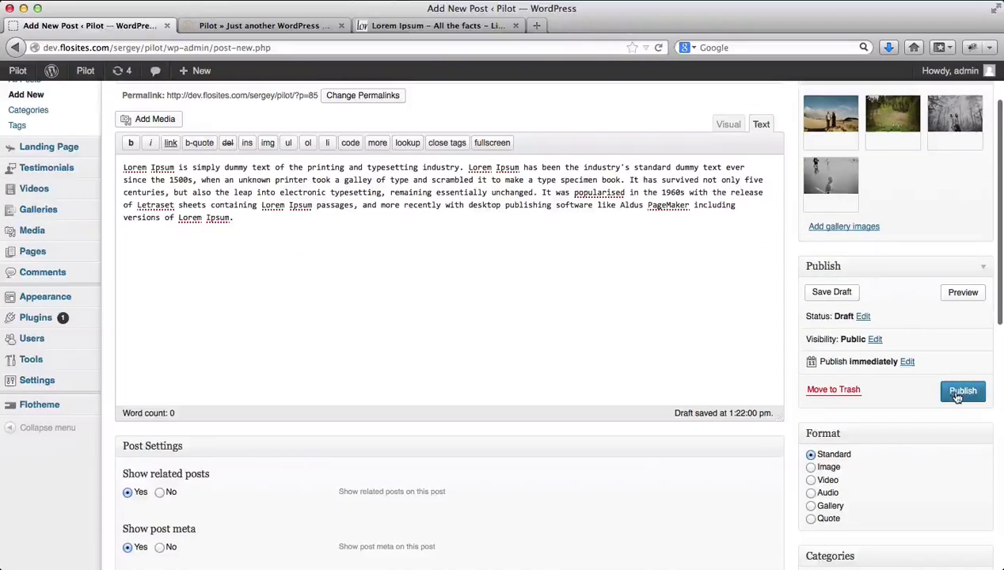
{"action": "left_click", "coordinate": [957, 393]}
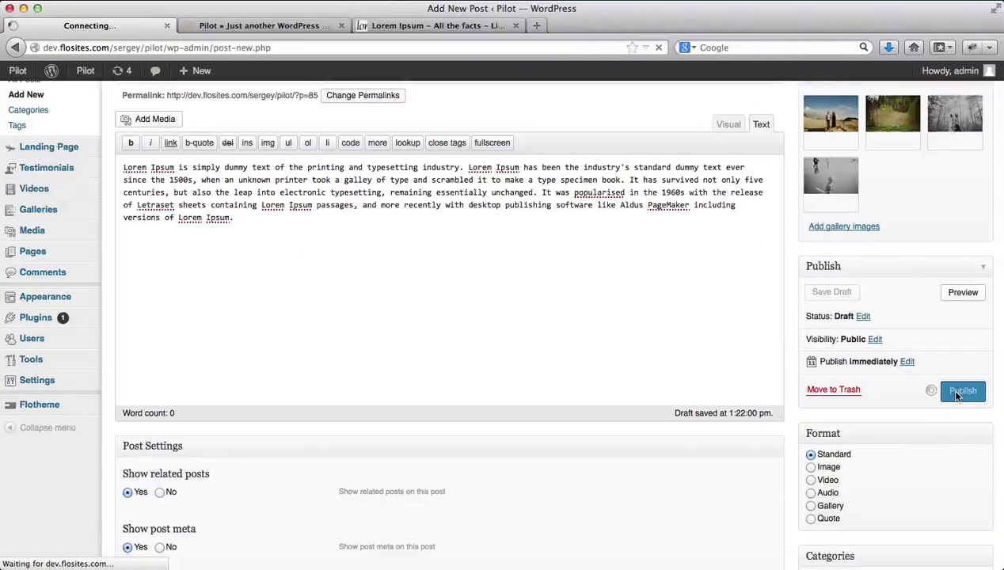
Check how the new post with gallery images appears on the live site's blog page.
{"action": "key", "text": "ctrl+Tab"}
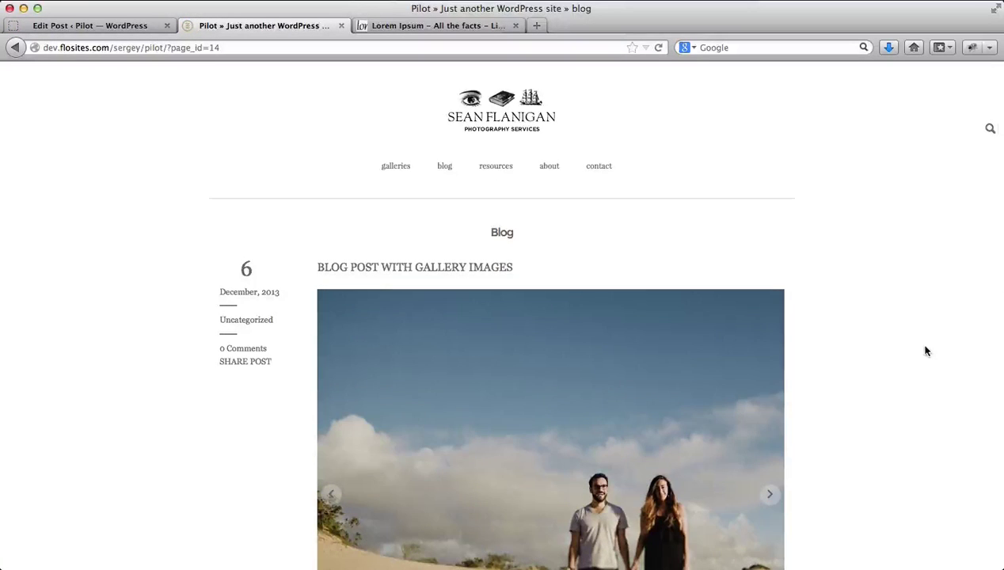
{"action": "scroll", "coordinate": [925, 349], "scroll_direction": "down", "scroll_amount": 5}
{"action": "scroll", "coordinate": [925, 351], "scroll_direction": "up", "scroll_amount": 1}
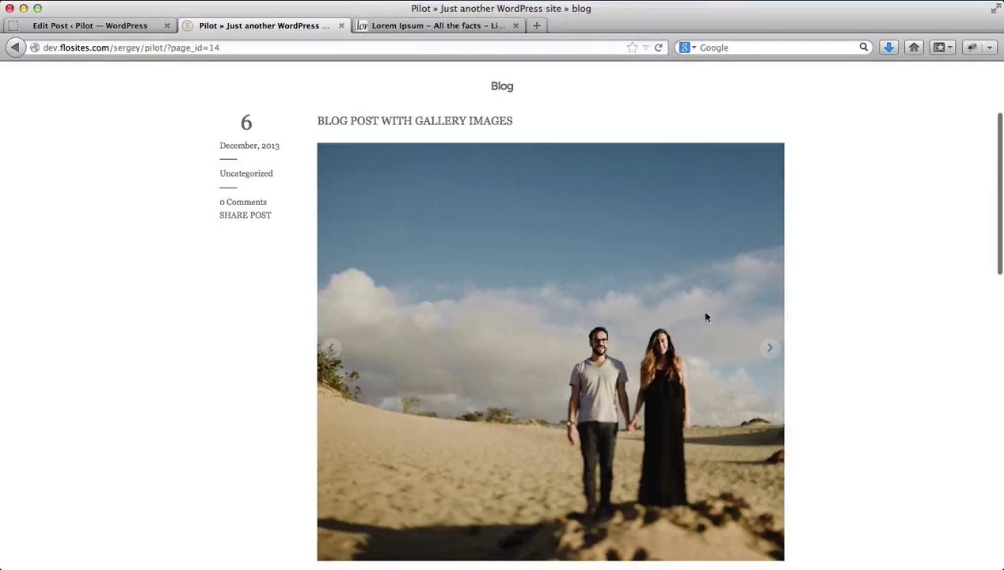
Browse through the gallery images of the newest post on the blog page and look over the text excerpt beneath them.
{"action": "left_click", "coordinate": [768, 351]}
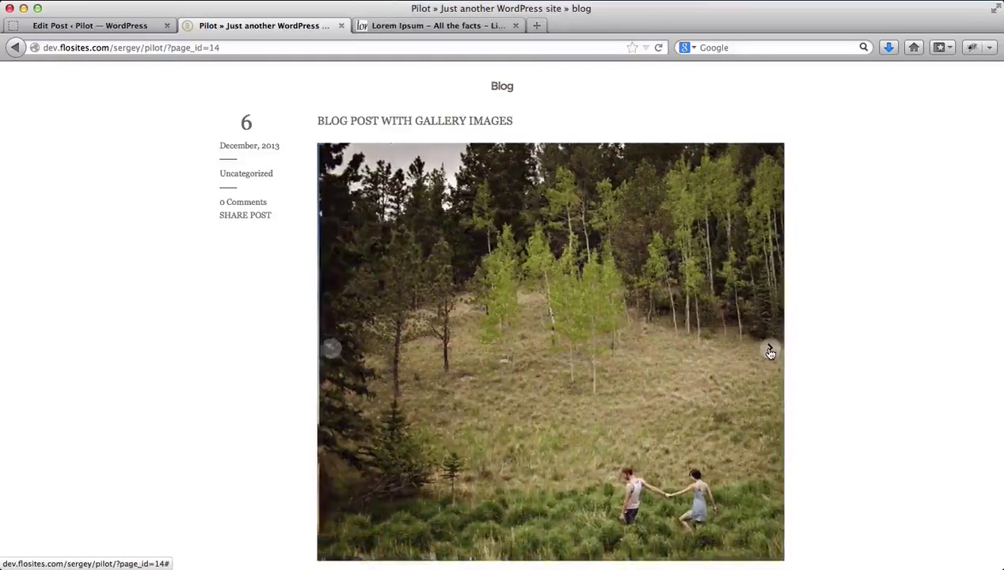
{"action": "left_click", "coordinate": [770, 353]}
{"action": "left_click", "coordinate": [770, 352]}
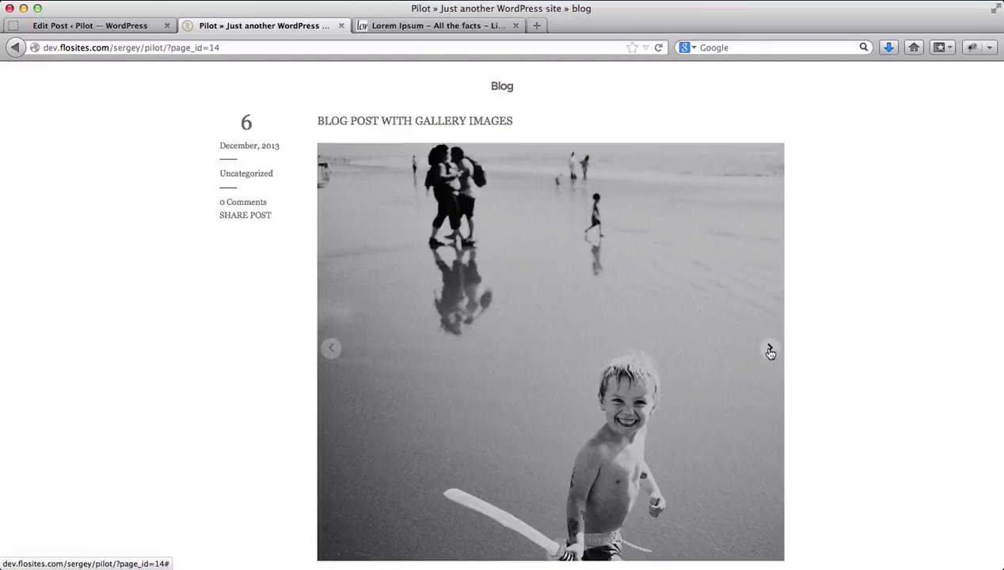
{"action": "scroll", "coordinate": [769, 352], "scroll_direction": "down", "scroll_amount": 5}
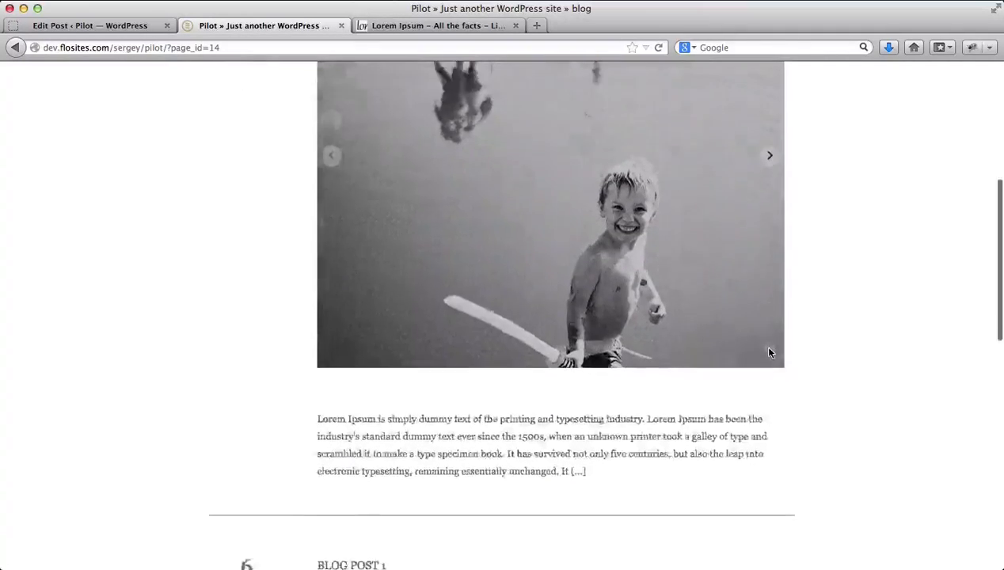
{"action": "scroll", "coordinate": [530, 193], "scroll_direction": "up", "scroll_amount": 5}
Open the single page of "Blog Post with Gallery images" and examine its slider, text, comment form and sidebar.
{"action": "left_click", "coordinate": [456, 138]}
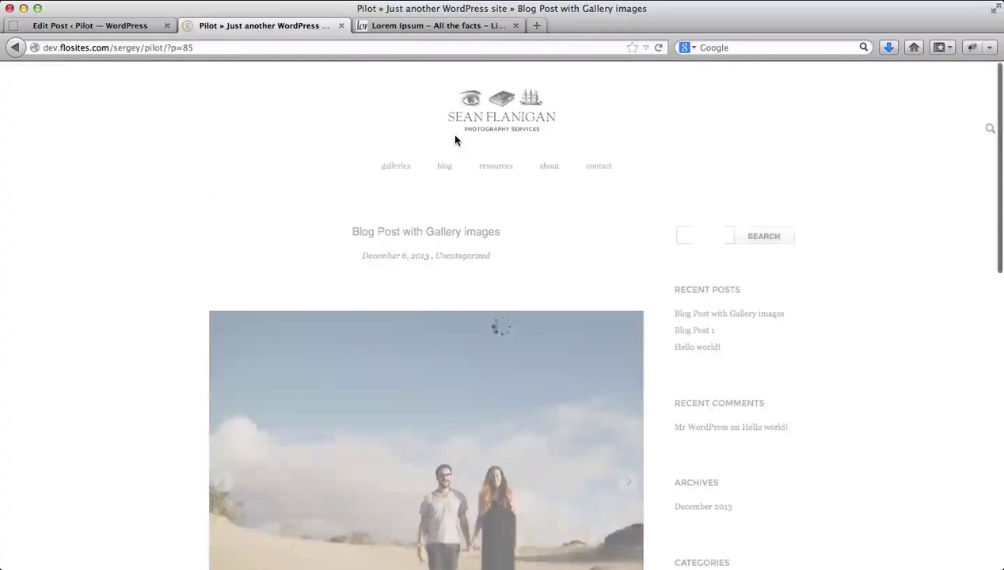
{"action": "scroll", "coordinate": [456, 140], "scroll_direction": "down", "scroll_amount": 5}
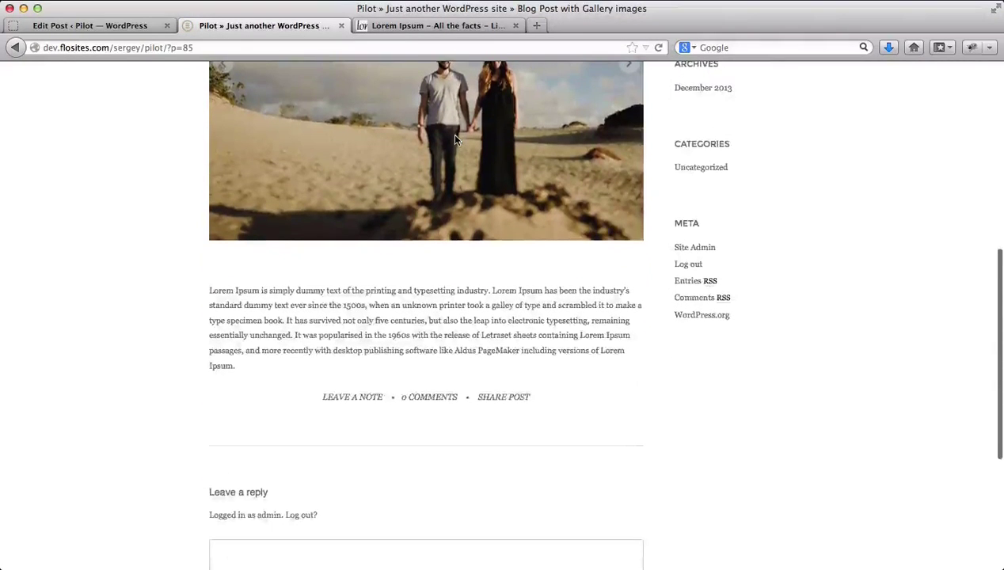
{"action": "scroll", "coordinate": [250, 321], "scroll_direction": "down", "scroll_amount": 3}
{"action": "scroll", "coordinate": [250, 320], "scroll_direction": "up", "scroll_amount": 6}
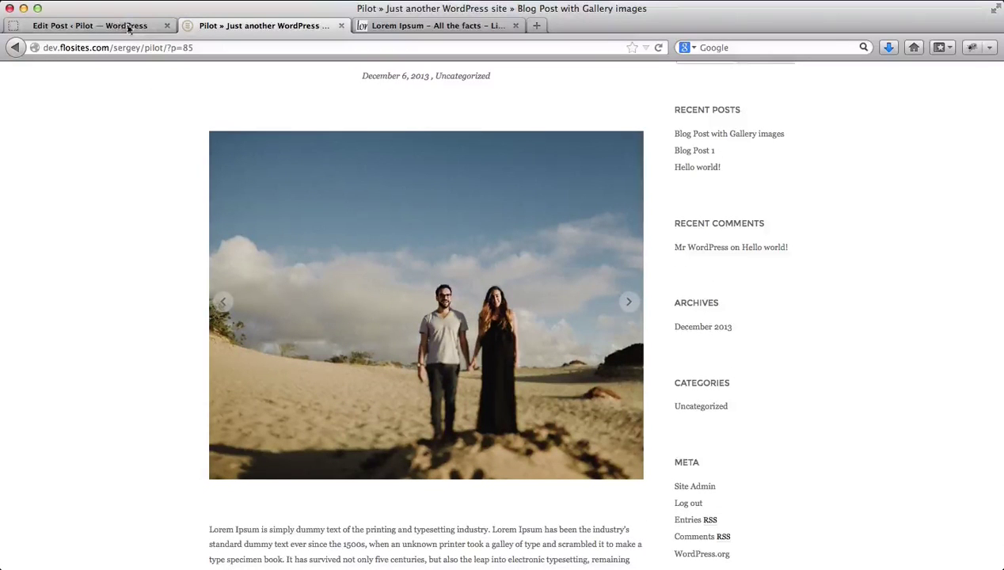
{"action": "scroll", "coordinate": [317, 209], "scroll_direction": "down", "scroll_amount": 2}
{"action": "scroll", "coordinate": [317, 208], "scroll_direction": "up", "scroll_amount": 3}
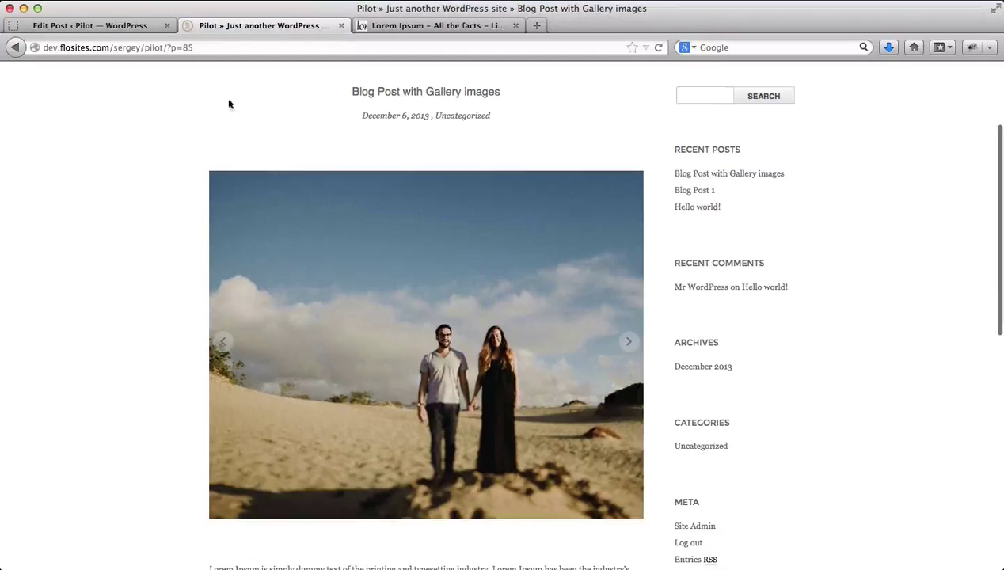
Insert vscofilm_examples1022.jpg and vscofilm_examples1023.jpg below the text of "Blog Post with Gallery images" and update the post.
{"action": "left_click", "coordinate": [132, 25]}
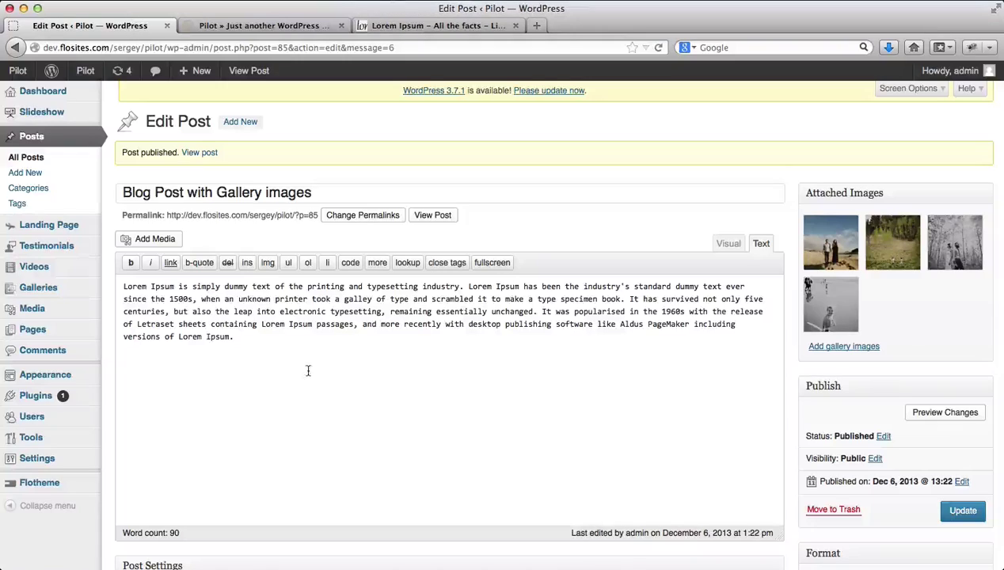
{"action": "left_click", "coordinate": [269, 387]}
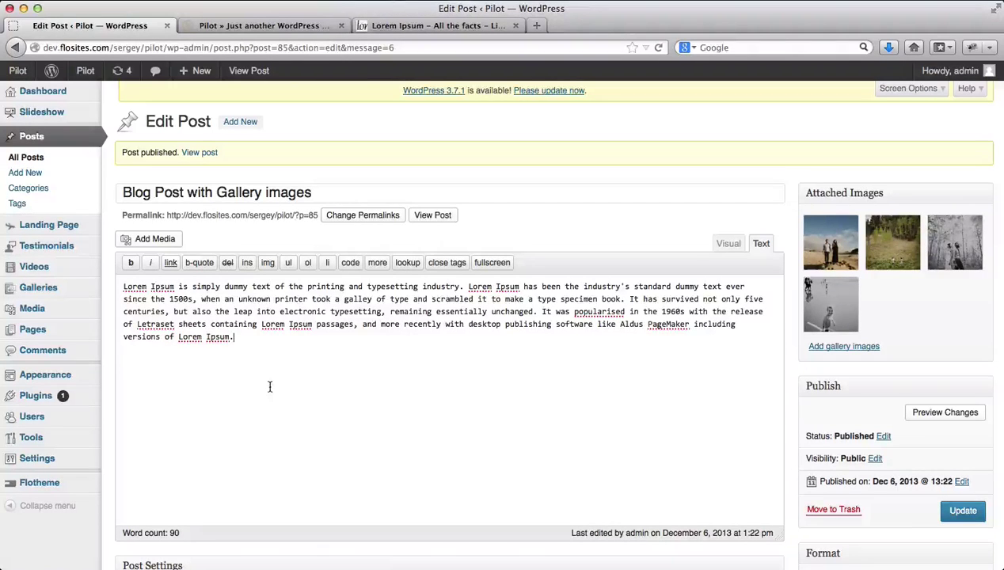
{"action": "left_click", "coordinate": [148, 238]}
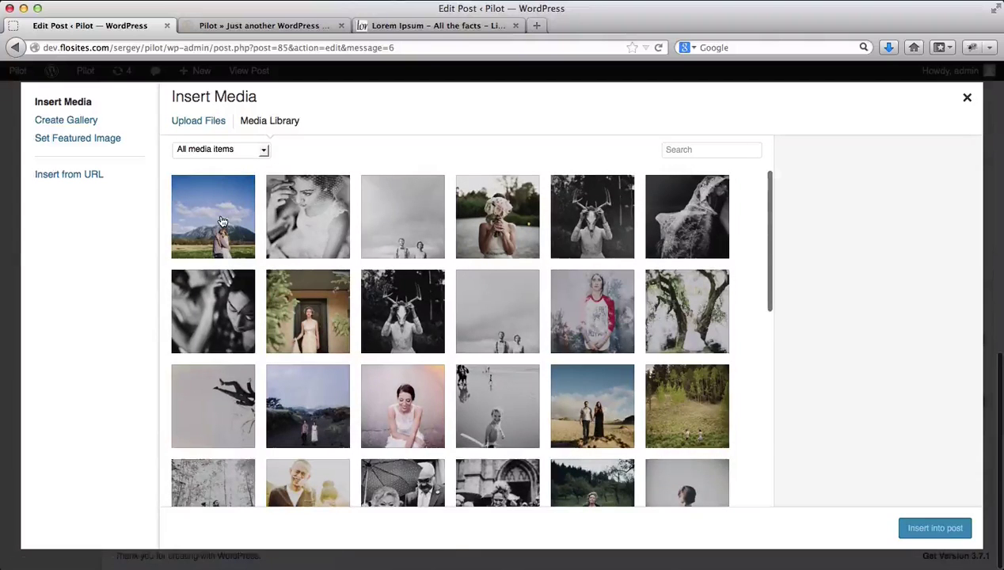
{"action": "scroll", "coordinate": [339, 336], "scroll_direction": "down", "scroll_amount": 4}
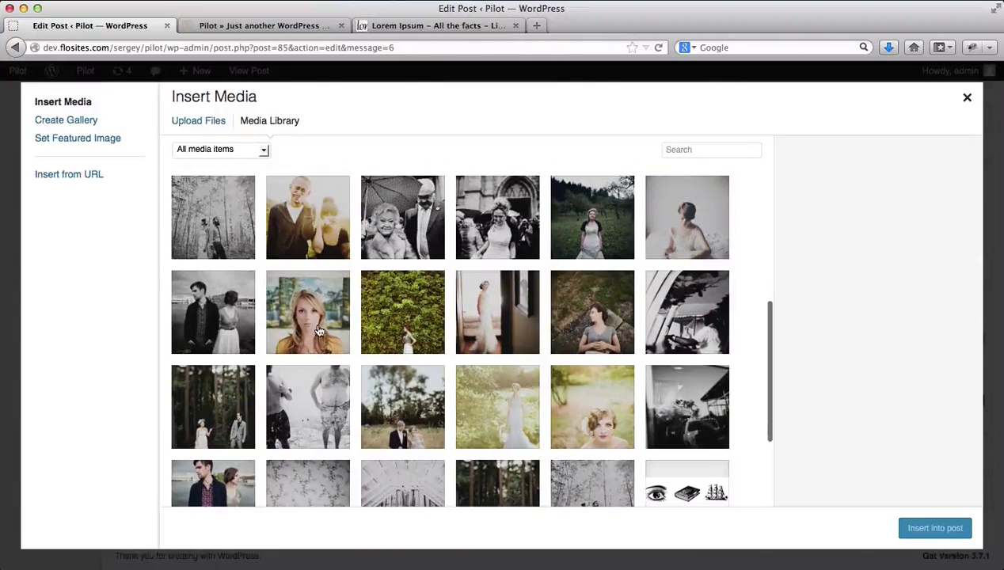
{"action": "left_click", "coordinate": [316, 331]}
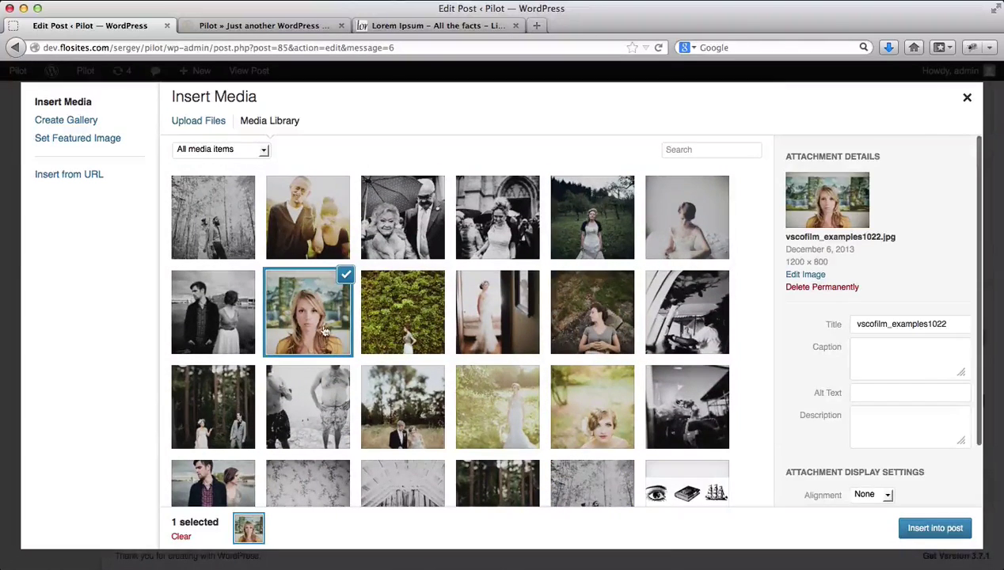
{"action": "left_click", "coordinate": [383, 328]}
{"action": "left_click", "coordinate": [936, 529]}
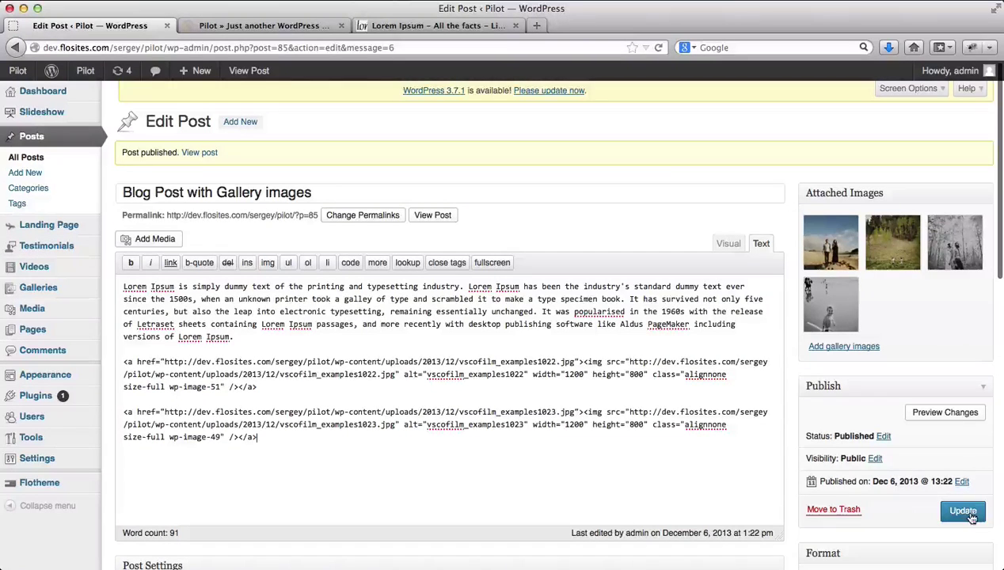
{"action": "left_click", "coordinate": [963, 511]}
Check the updated post on the live site, browsing its gallery slider and the inline images below the text.
{"action": "key", "text": "ctrl+Tab"}
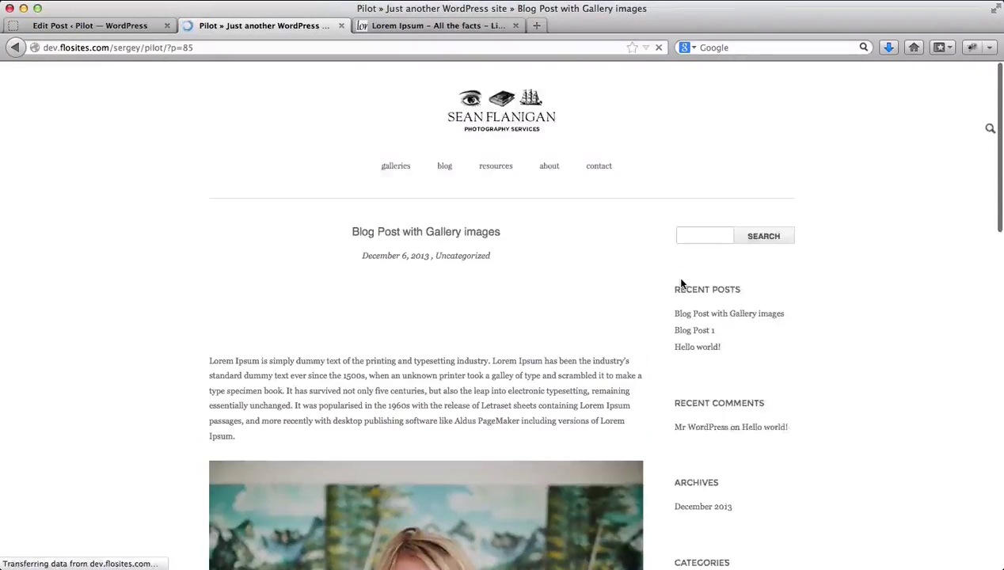
{"action": "scroll", "coordinate": [681, 284], "scroll_direction": "down", "scroll_amount": 10}
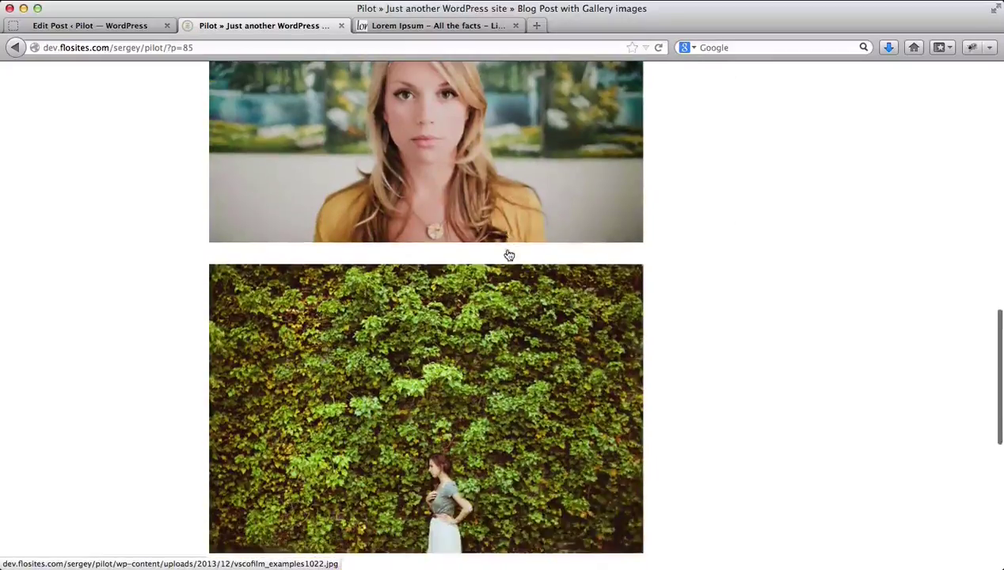
{"action": "scroll", "coordinate": [554, 230], "scroll_direction": "up", "scroll_amount": 10}
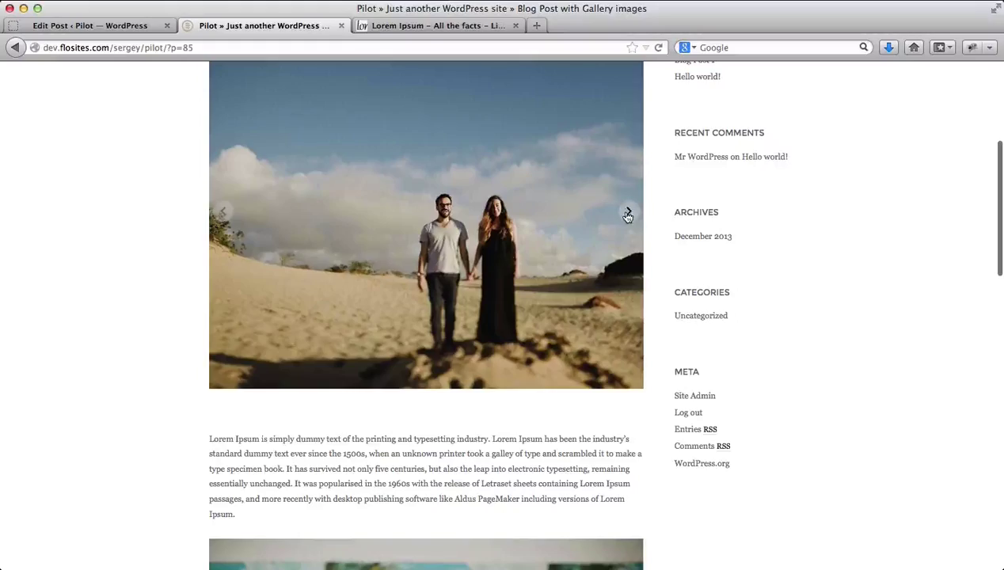
{"action": "left_click", "coordinate": [627, 215]}
{"action": "left_click", "coordinate": [627, 214]}
{"action": "scroll", "coordinate": [626, 215], "scroll_direction": "up", "scroll_amount": 5}
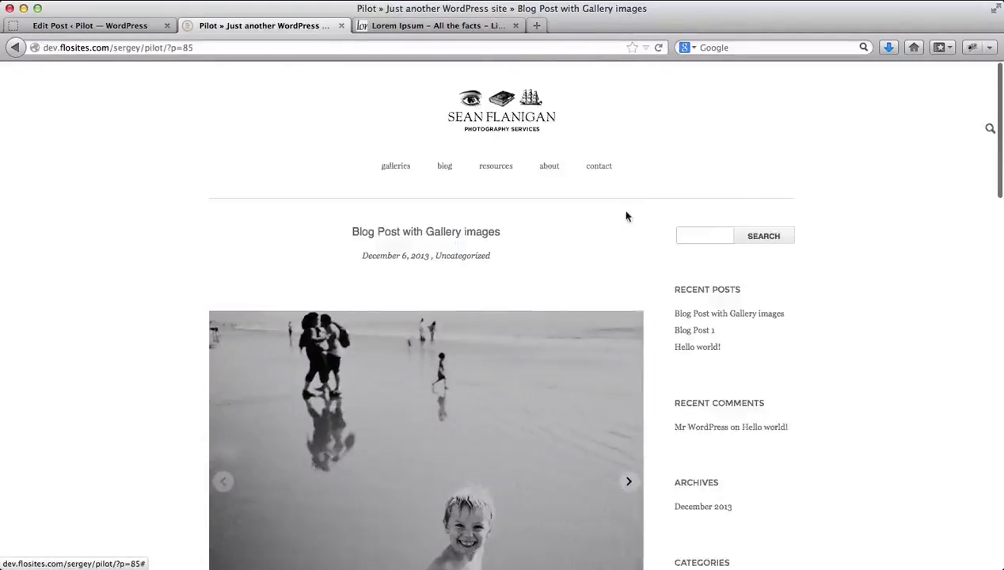
{"action": "scroll", "coordinate": [626, 216], "scroll_direction": "down", "scroll_amount": 15}
{"action": "scroll", "coordinate": [627, 217], "scroll_direction": "up", "scroll_amount": 13}
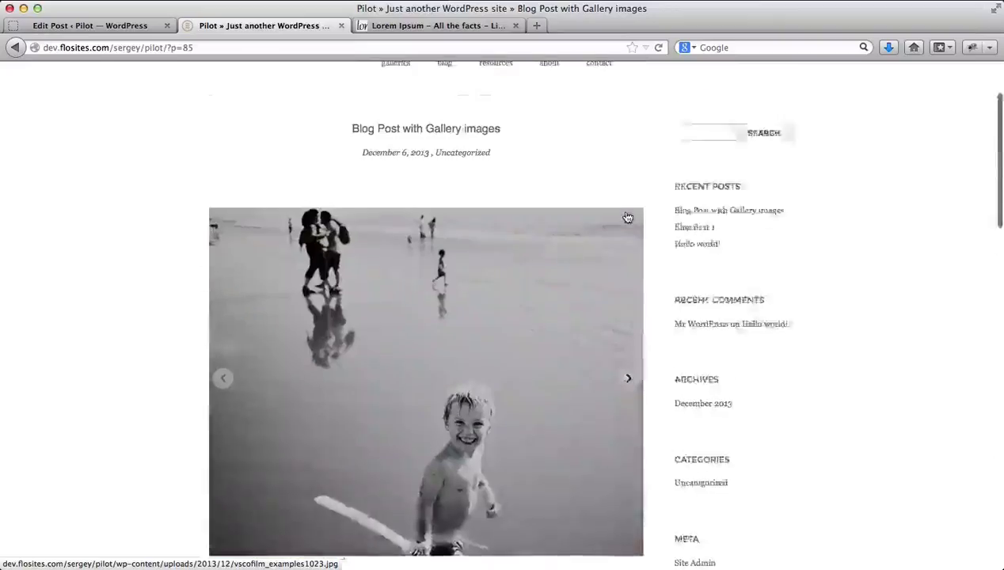
{"action": "scroll", "coordinate": [627, 217], "scroll_direction": "up", "scroll_amount": 2}
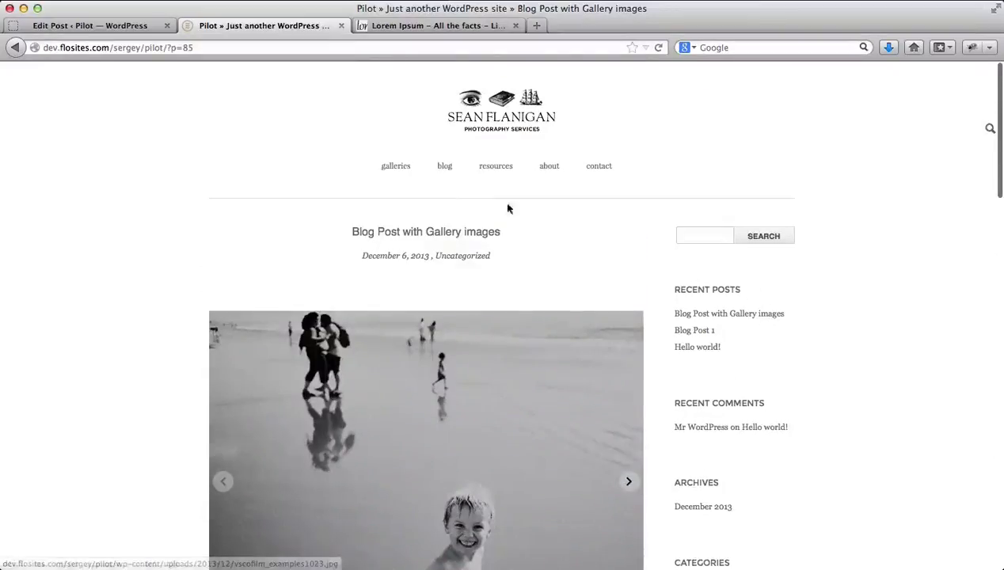
Return to the post's editor and examine the Post embed setting for a URL or embed code.
{"action": "left_click", "coordinate": [116, 28]}
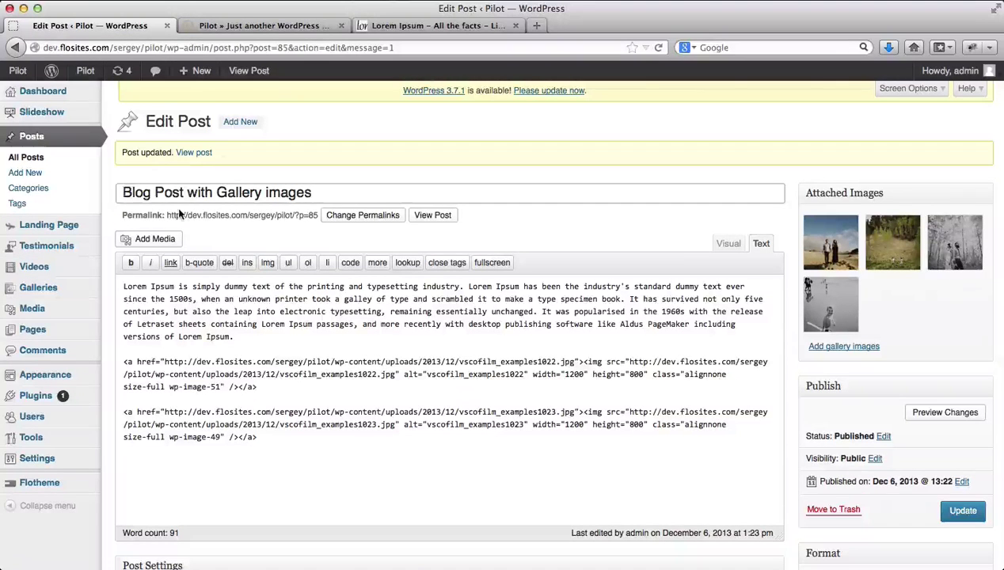
{"action": "scroll", "coordinate": [180, 214], "scroll_direction": "down", "scroll_amount": 10}
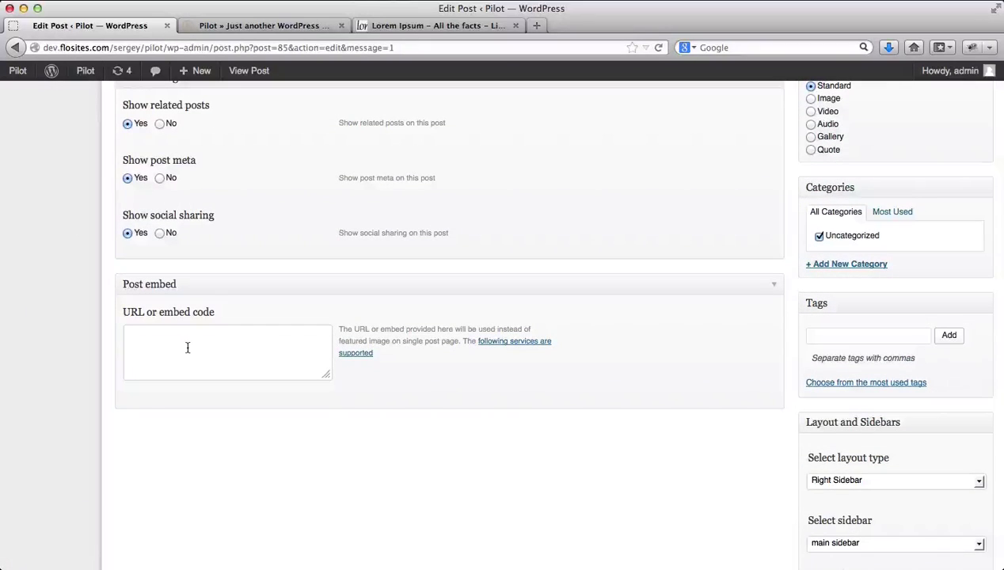
{"action": "left_click", "coordinate": [187, 347]}
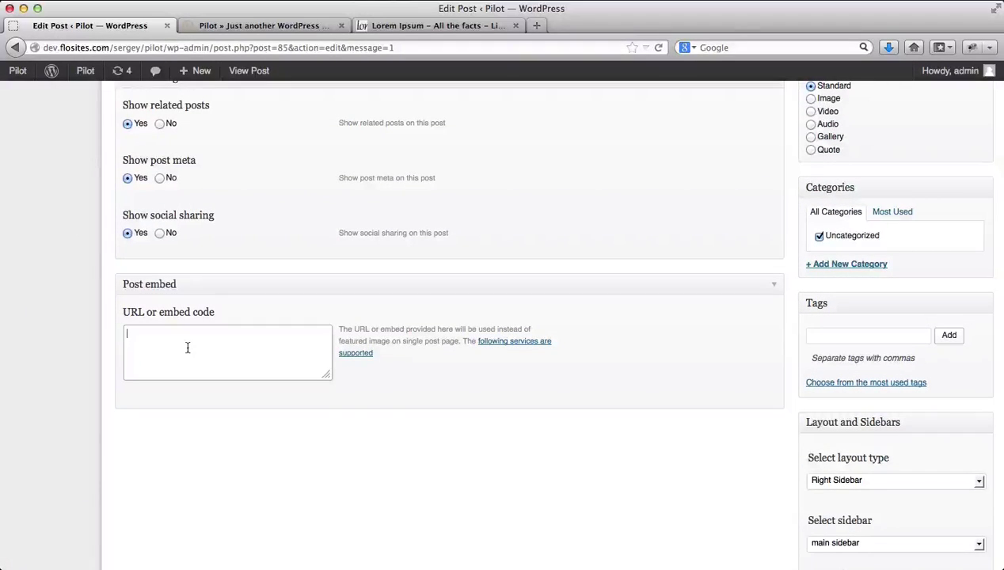
{"action": "scroll", "coordinate": [188, 348], "scroll_direction": "up", "scroll_amount": 10}
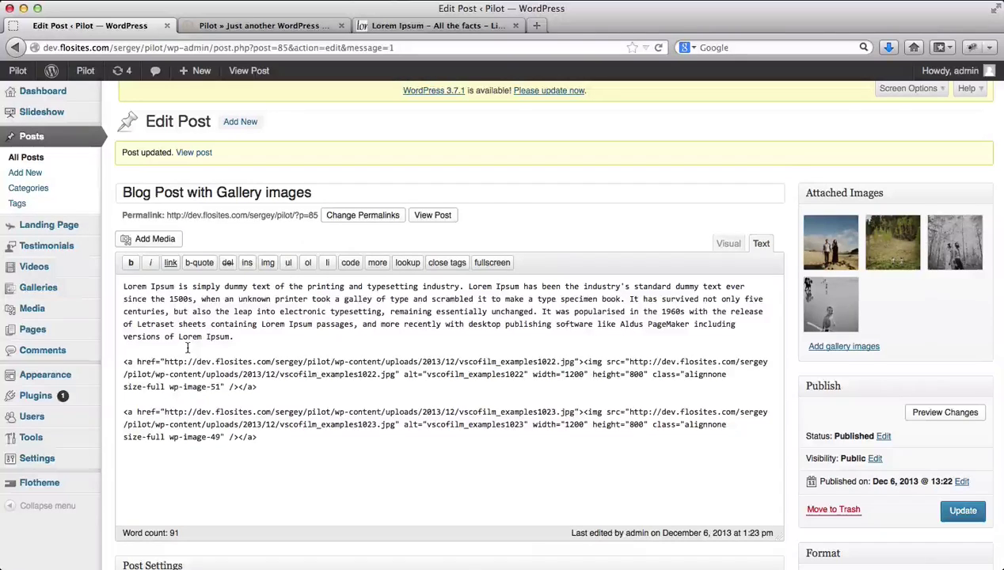
View the live site's resources page, and copy the two paragraphs under "resources:" from the readme_sf file in TextEdit.
{"action": "left_click", "coordinate": [233, 24]}
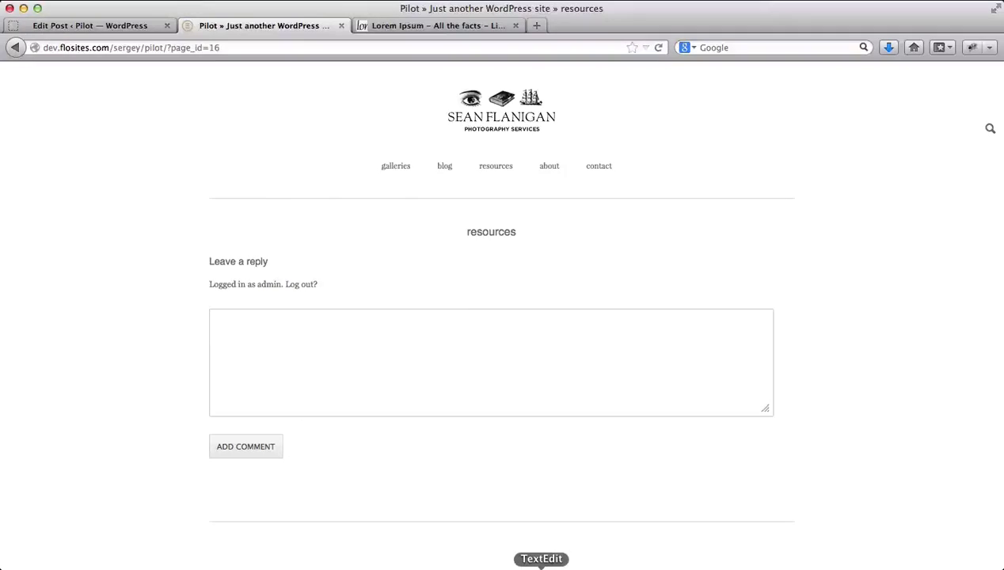
{"action": "left_click", "coordinate": [542, 564]}
{"action": "scroll", "coordinate": [167, 174], "scroll_direction": "down", "scroll_amount": 5}
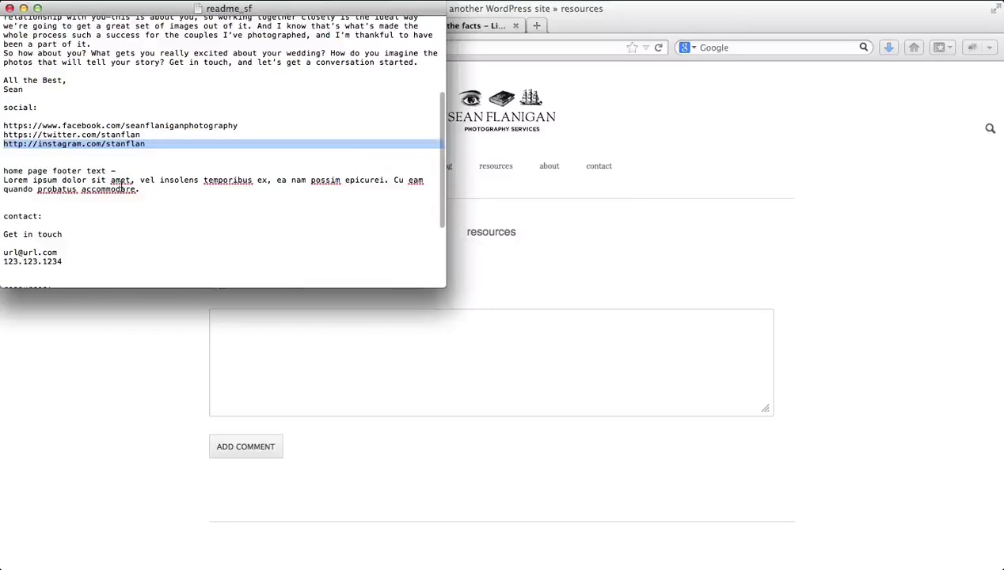
{"action": "scroll", "coordinate": [106, 240], "scroll_direction": "down", "scroll_amount": 4}
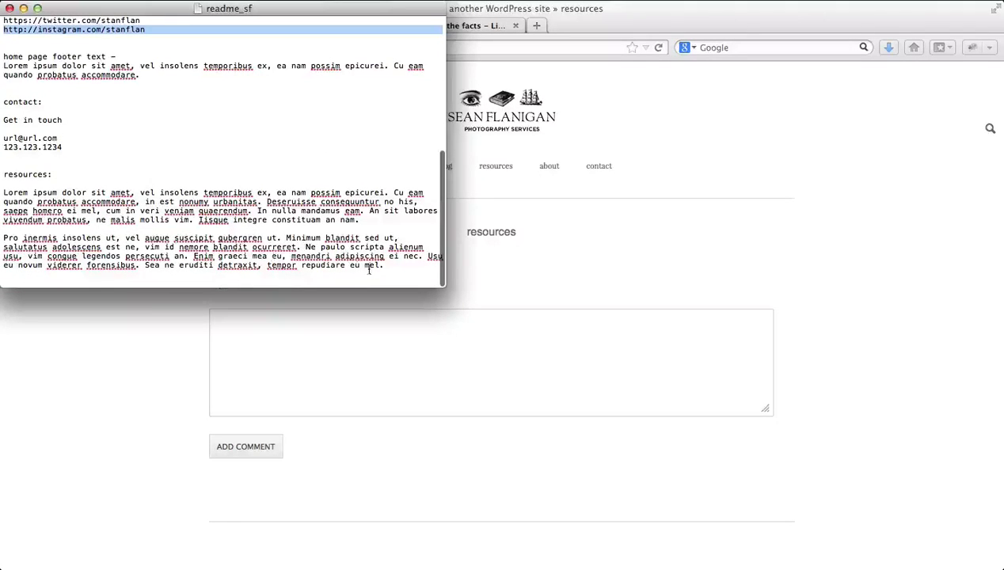
{"action": "left_click_drag", "start_coordinate": [403, 267], "coordinate": [4, 190]}
{"action": "key", "text": "super+c"}
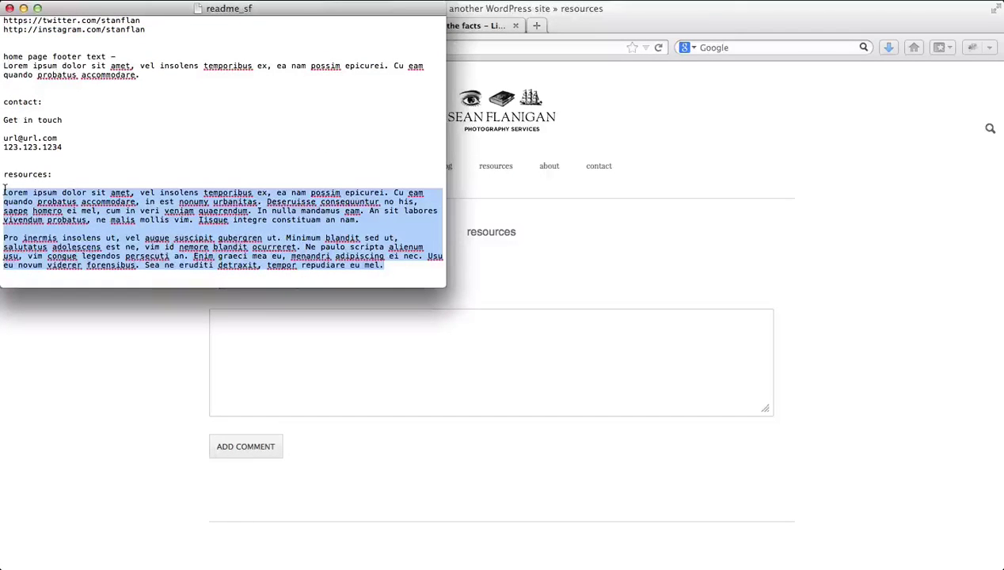
Back in the browser, open the resources page for editing, paste the copied paragraphs as its body, and add an empty line above them.
{"action": "key", "text": "super+Tab"}
{"action": "left_click", "coordinate": [76, 26]}
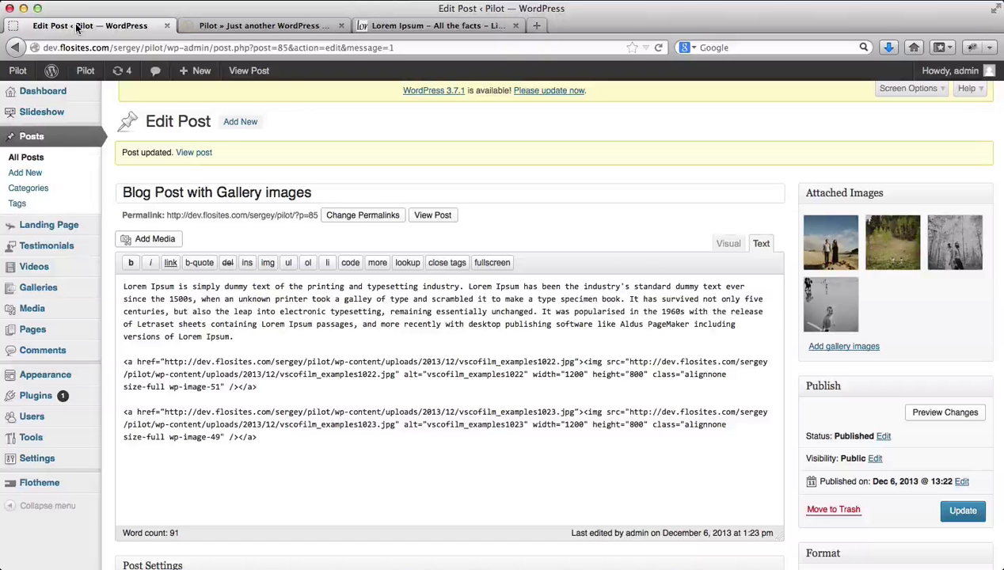
{"action": "mouse_move", "coordinate": [61, 305]}
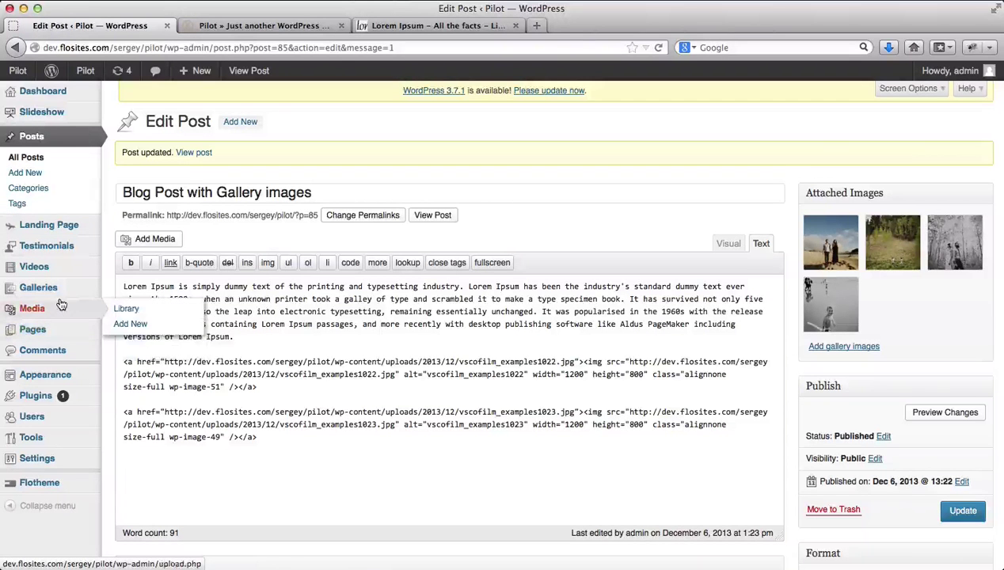
{"action": "mouse_move", "coordinate": [59, 331]}
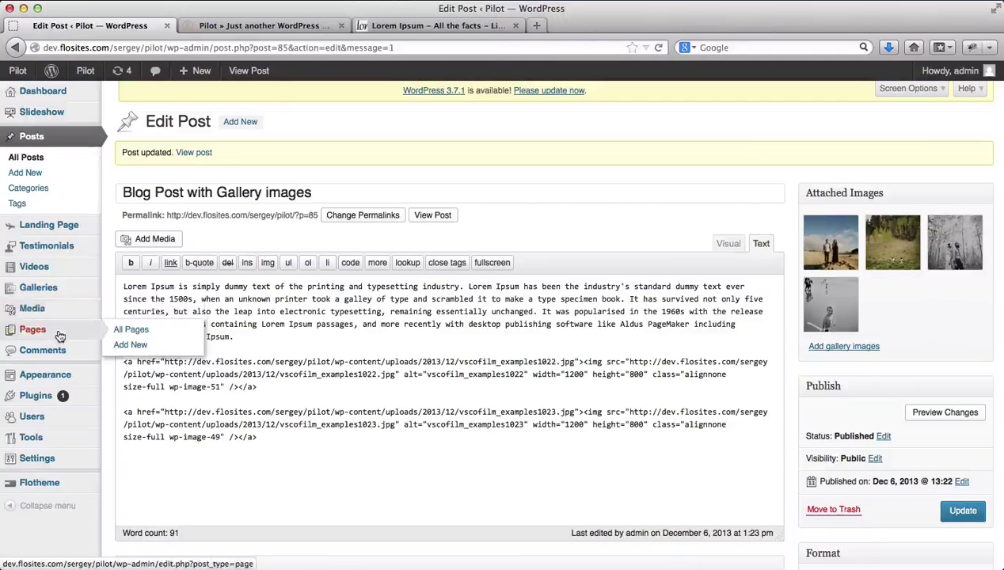
{"action": "left_click", "coordinate": [125, 335]}
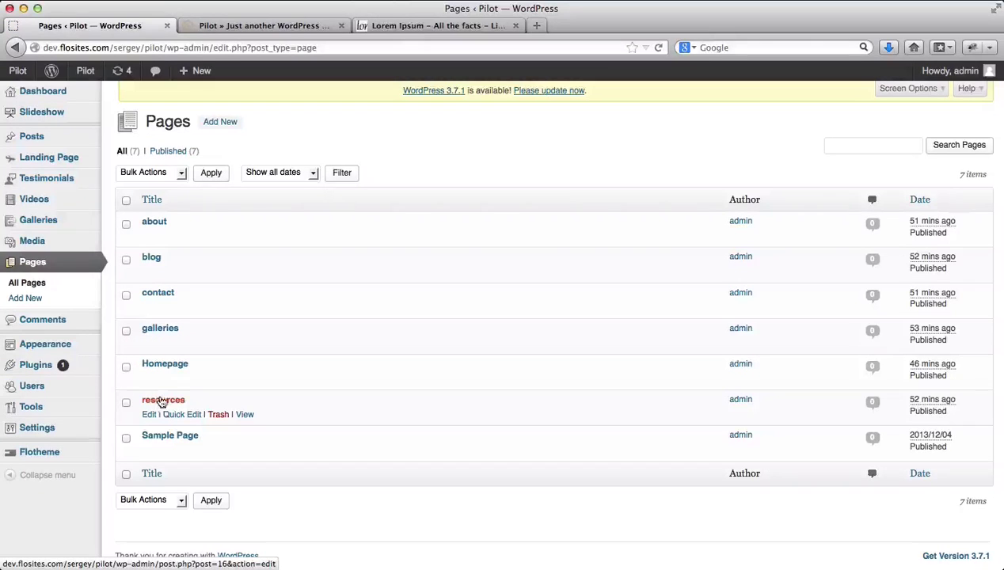
{"action": "left_click", "coordinate": [162, 400]}
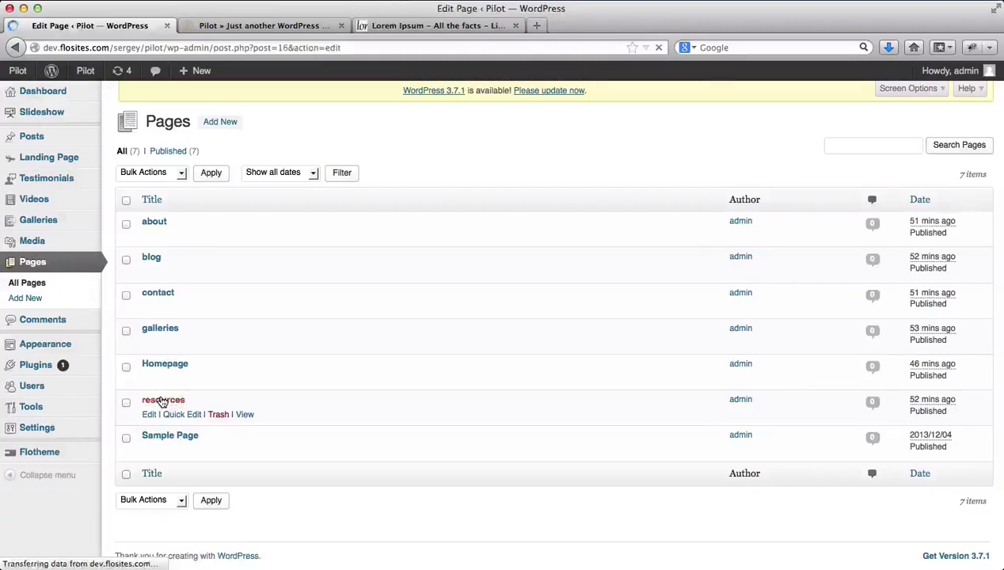
{"action": "left_click", "coordinate": [242, 328]}
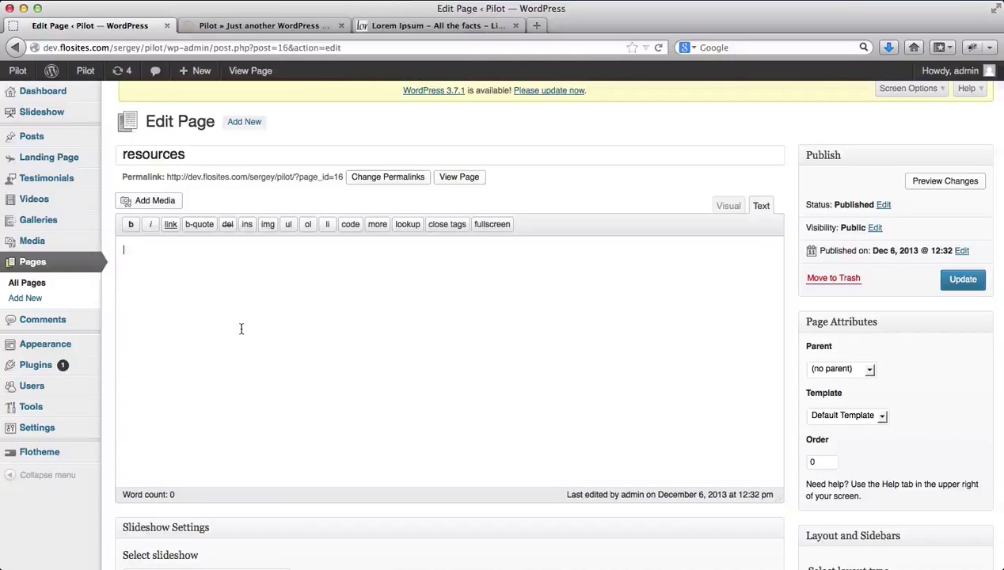
{"action": "key", "text": "super+v"}
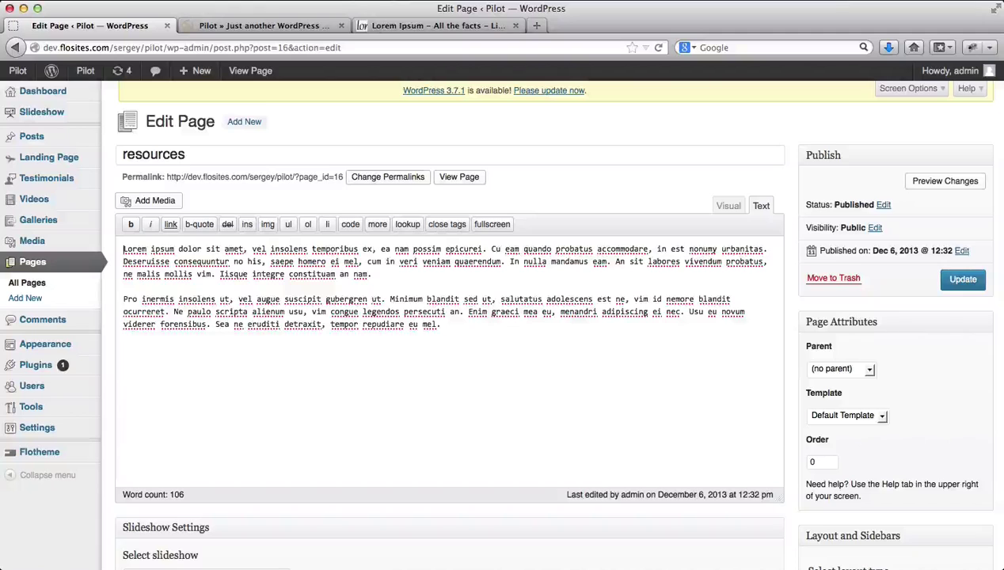
{"action": "key", "text": "Return"}
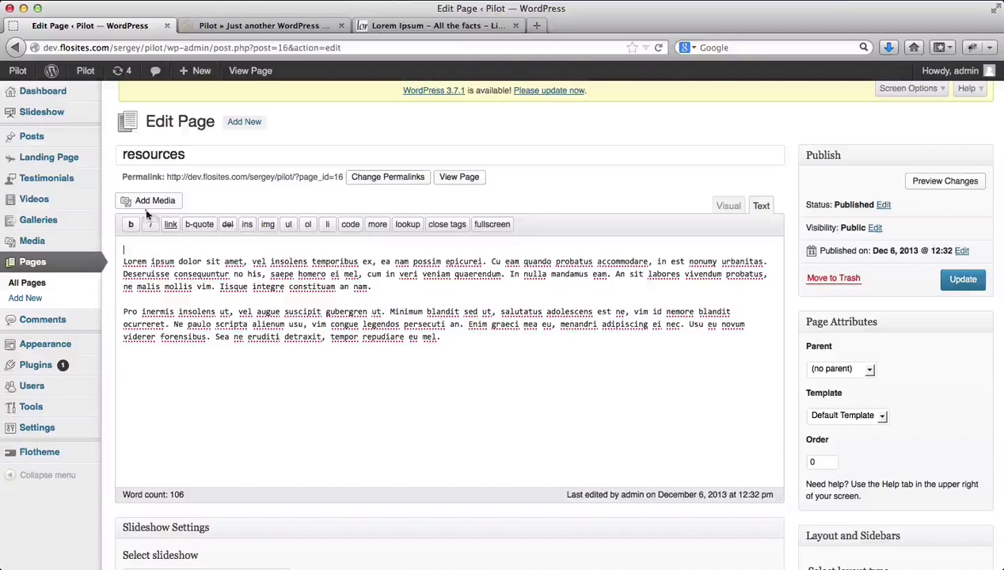
Insert arace_wedding1786.jpg from the media library at full size above the resources text, and update the page.
{"action": "left_click", "coordinate": [138, 201]}
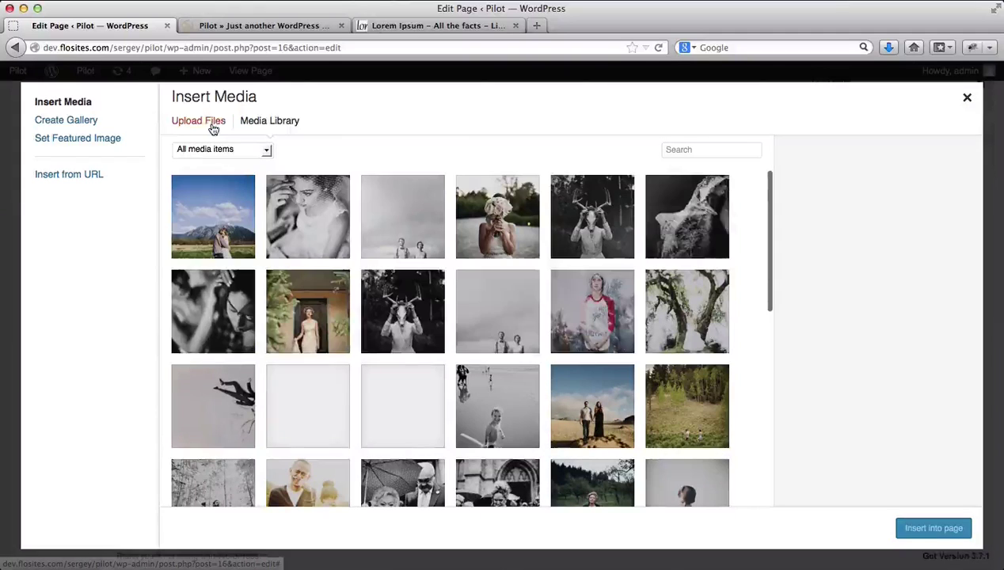
{"action": "left_click", "coordinate": [212, 127]}
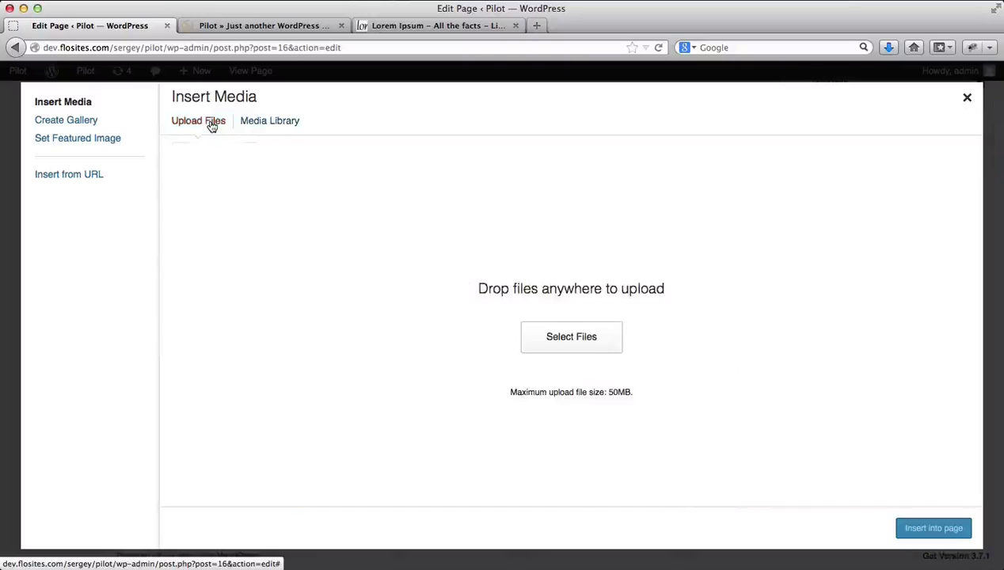
{"action": "left_click", "coordinate": [266, 125]}
{"action": "scroll", "coordinate": [330, 256], "scroll_direction": "down", "scroll_amount": 10}
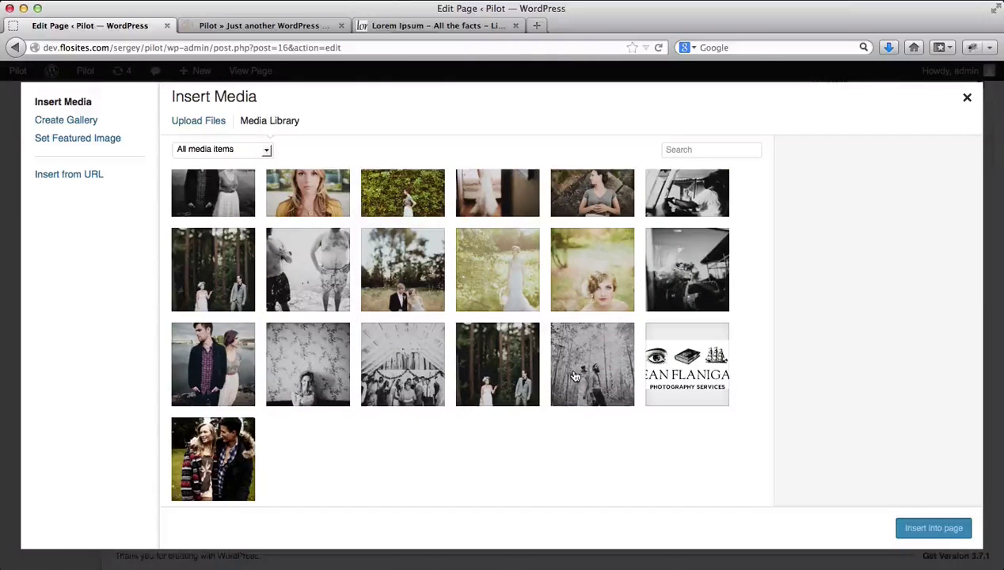
{"action": "left_click", "coordinate": [593, 377]}
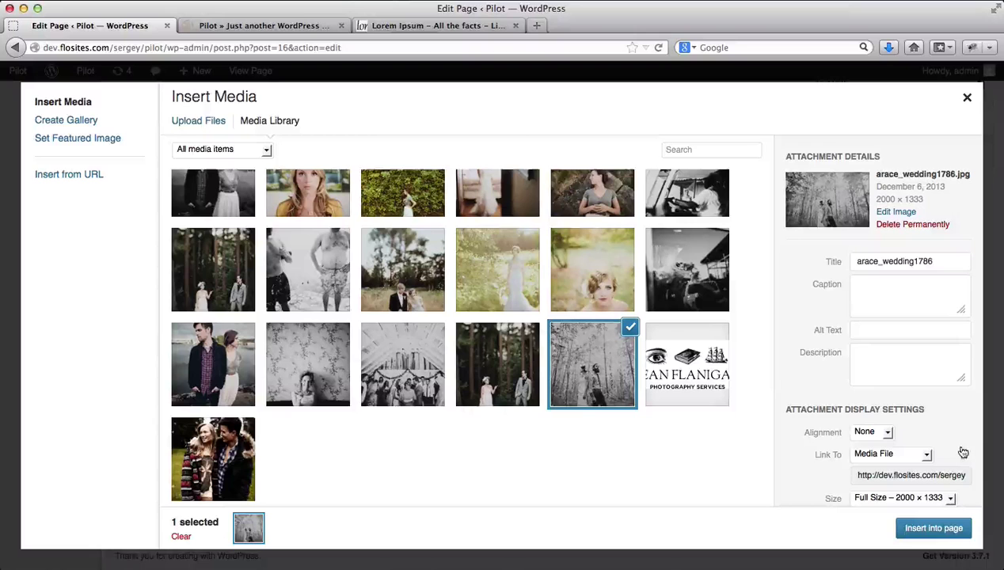
{"action": "left_click", "coordinate": [934, 528]}
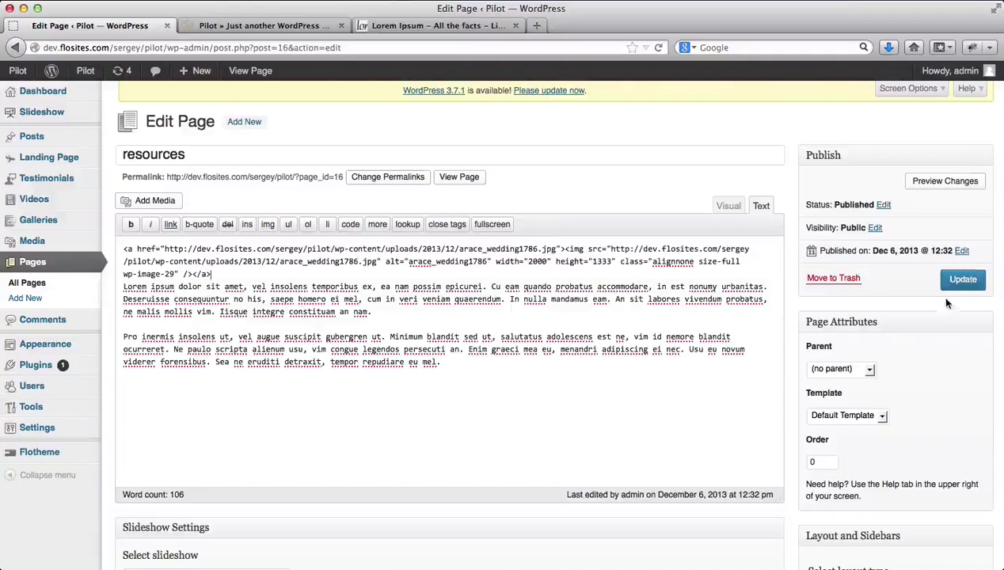
{"action": "left_click", "coordinate": [956, 279]}
Check the updated resources page on the live site, from the inserted photo down to the comment form.
{"action": "key", "text": "ctrl+Tab"}
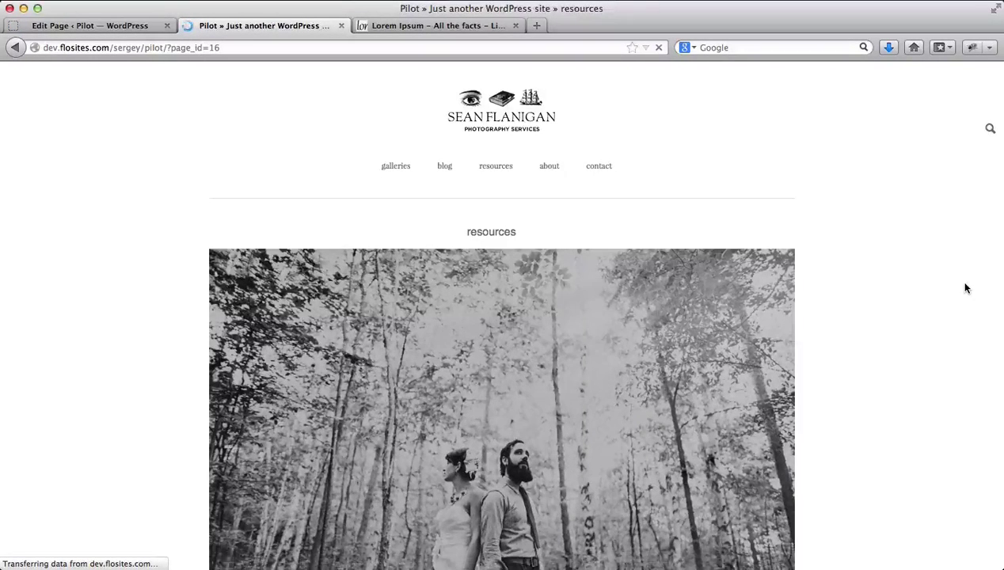
{"action": "scroll", "coordinate": [965, 288], "scroll_direction": "down", "scroll_amount": 5}
{"action": "scroll", "coordinate": [965, 288], "scroll_direction": "down", "scroll_amount": 6}
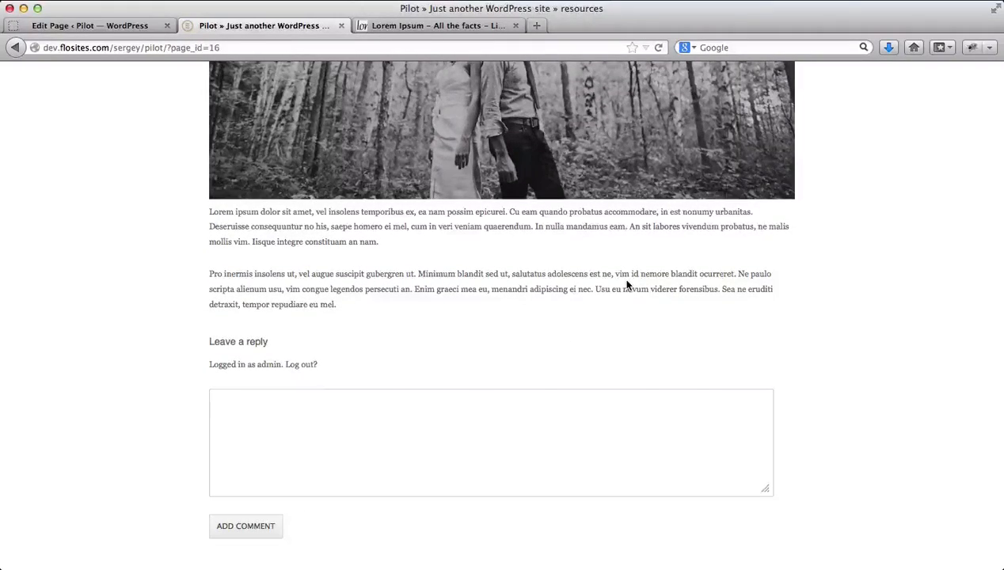
Return to the resources page's editor, disallow comments in its discussion settings, and update the page.
{"action": "key", "text": "ctrl+shift+Tab"}
{"action": "scroll", "coordinate": [627, 279], "scroll_direction": "down", "scroll_amount": 10}
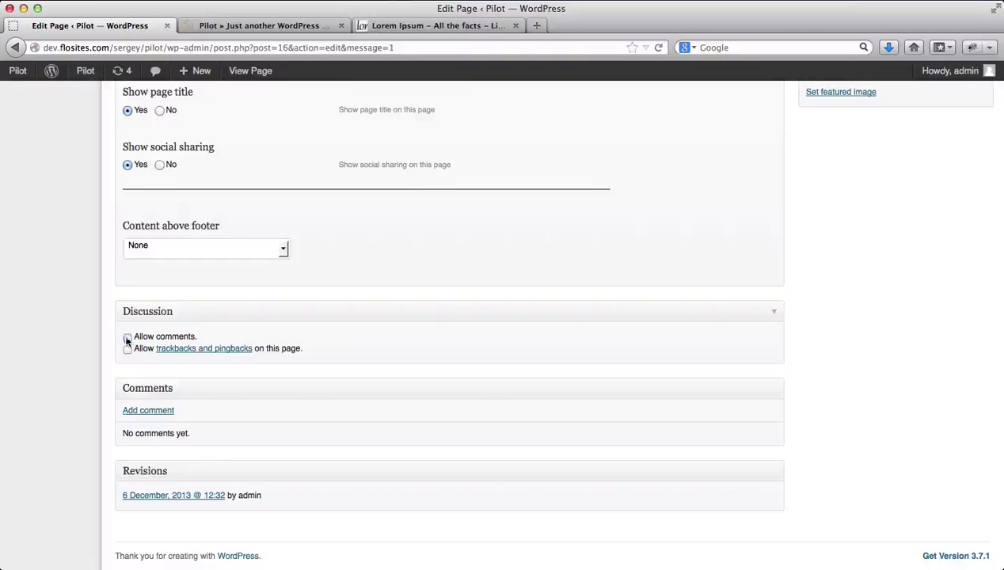
{"action": "scroll", "coordinate": [712, 339], "scroll_direction": "up", "scroll_amount": 12}
{"action": "left_click", "coordinate": [958, 318]}
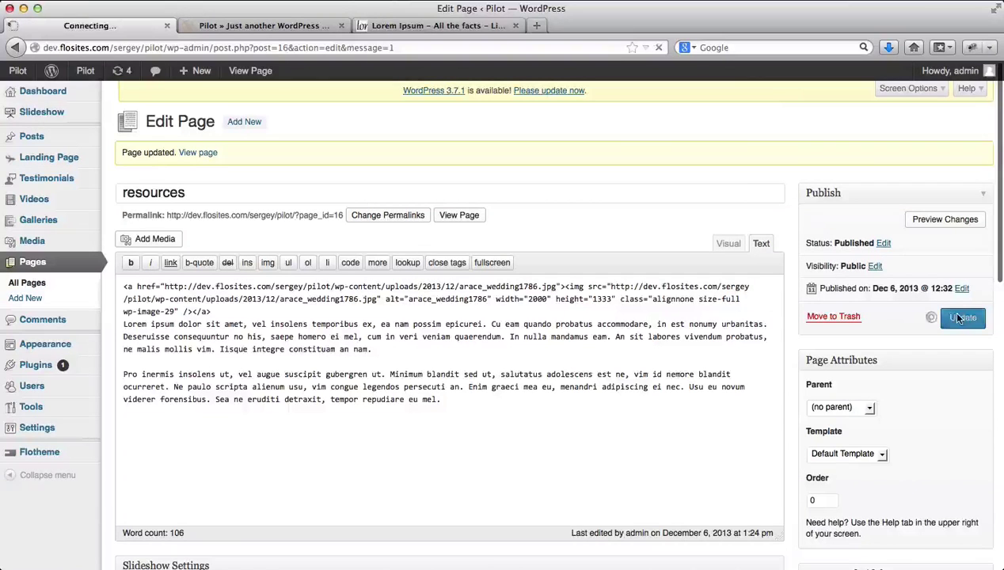
Reload the live resources page and check the area below its text for the comment form.
{"action": "key", "text": "ctrl+Tab"}
{"action": "key", "text": "super+r"}
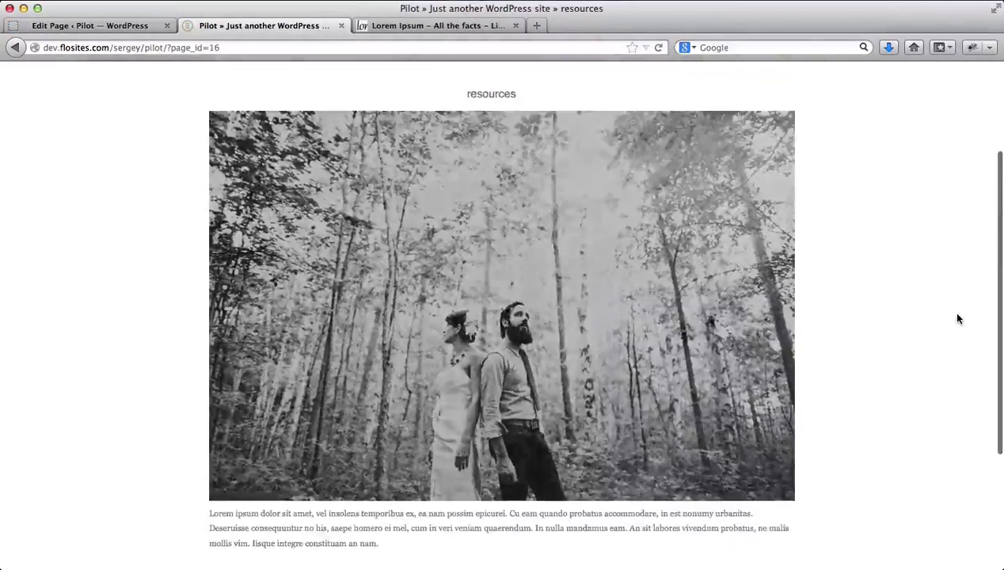
{"action": "scroll", "coordinate": [958, 318], "scroll_direction": "down", "scroll_amount": 5}
{"action": "scroll", "coordinate": [958, 319], "scroll_direction": "up", "scroll_amount": 8}
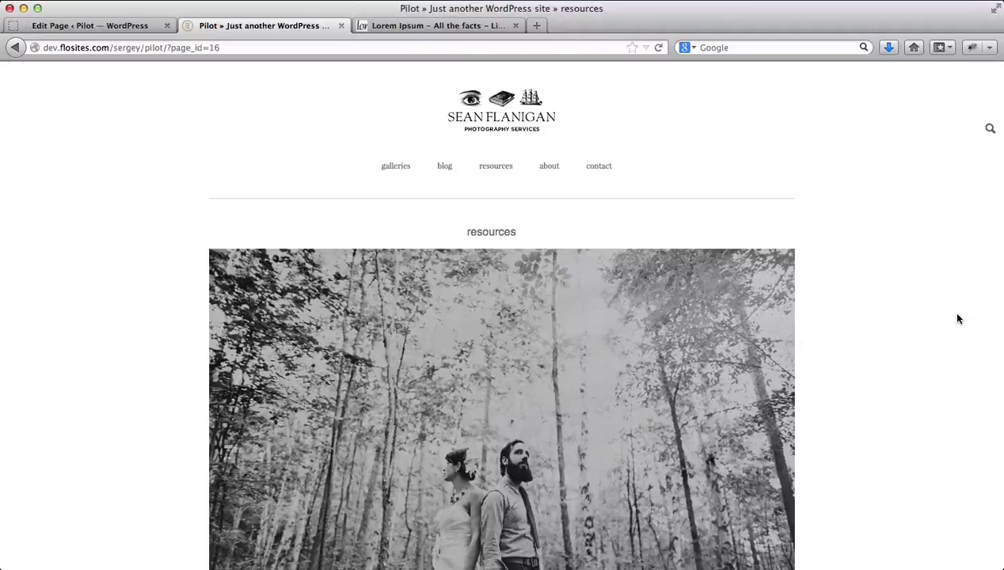
View the about page on the live site, open that page for editing in the admin, and update it.
{"action": "left_click", "coordinate": [550, 167]}
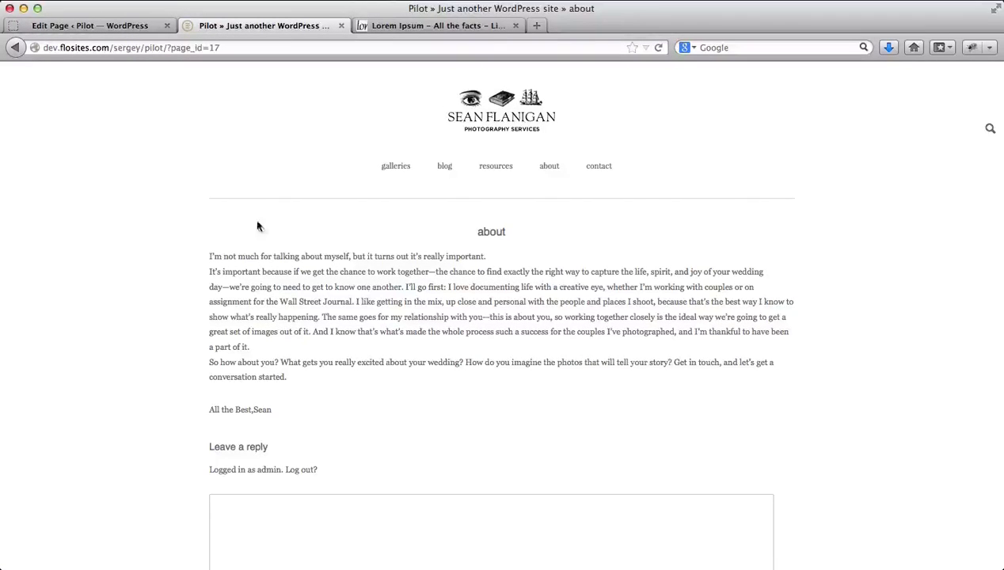
{"action": "left_click", "coordinate": [89, 28]}
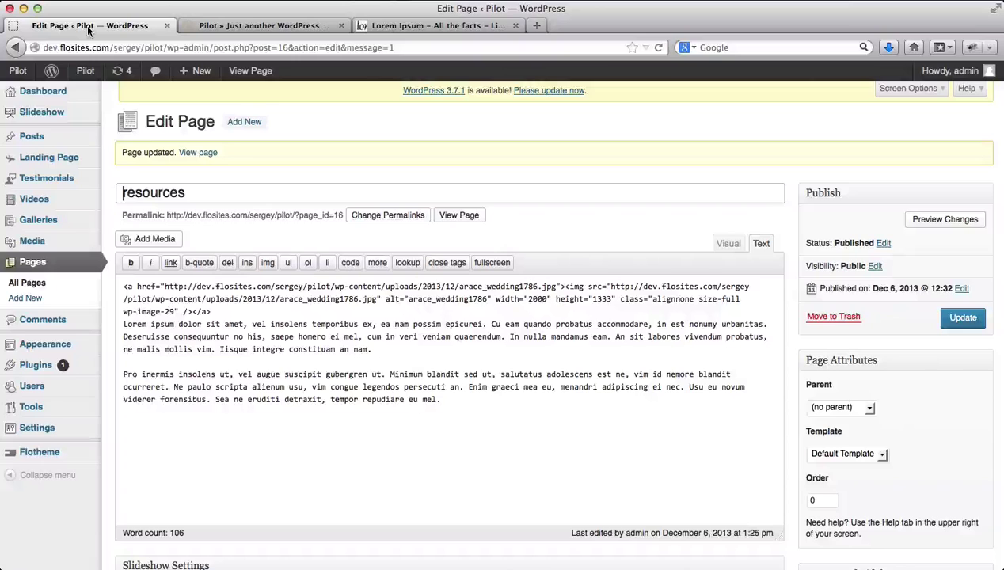
{"action": "left_click", "coordinate": [45, 286]}
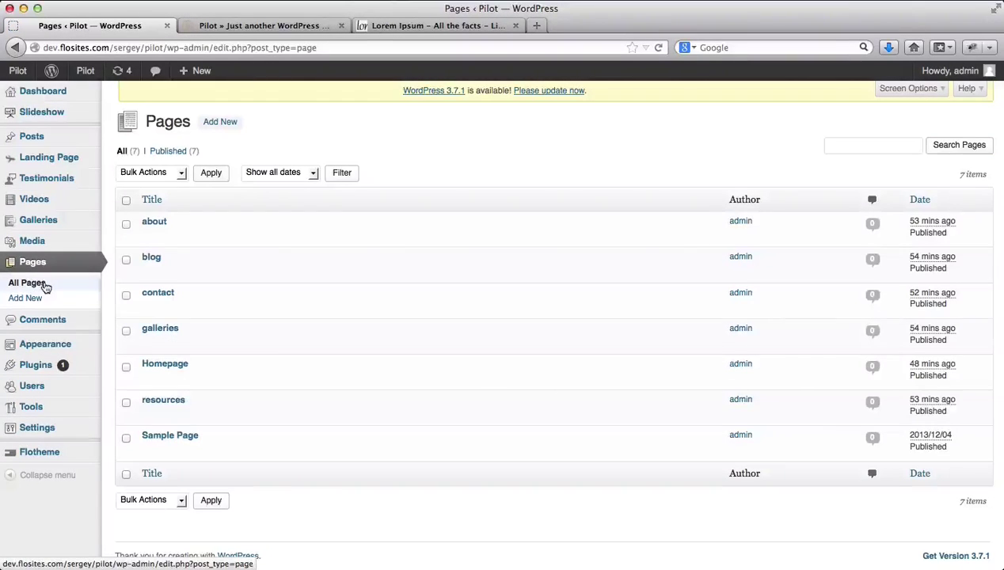
{"action": "left_click", "coordinate": [159, 224]}
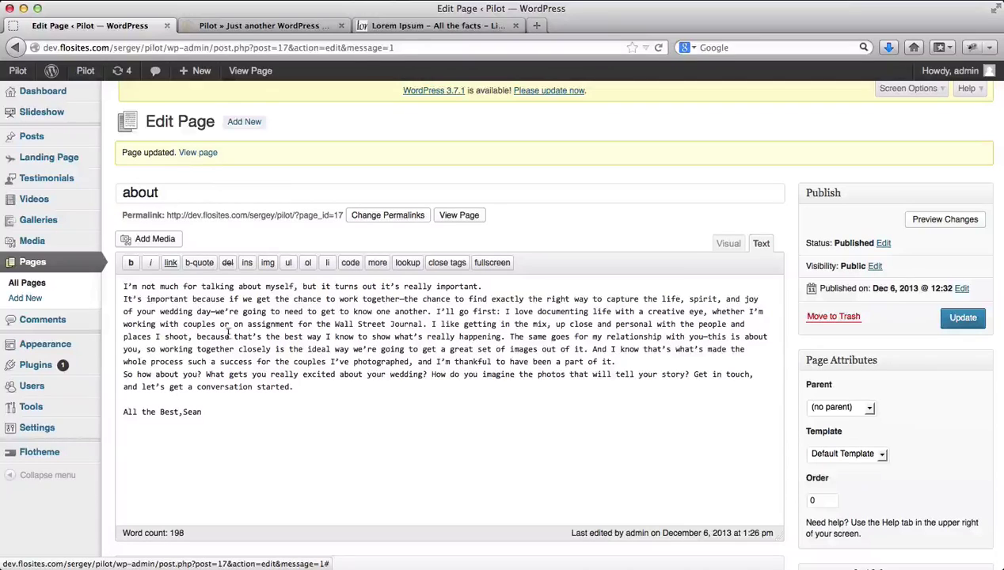
Switch the about page's editor to visual mode and insert IMG_3060.jpg from the media library before the text.
{"action": "left_click", "coordinate": [729, 244]}
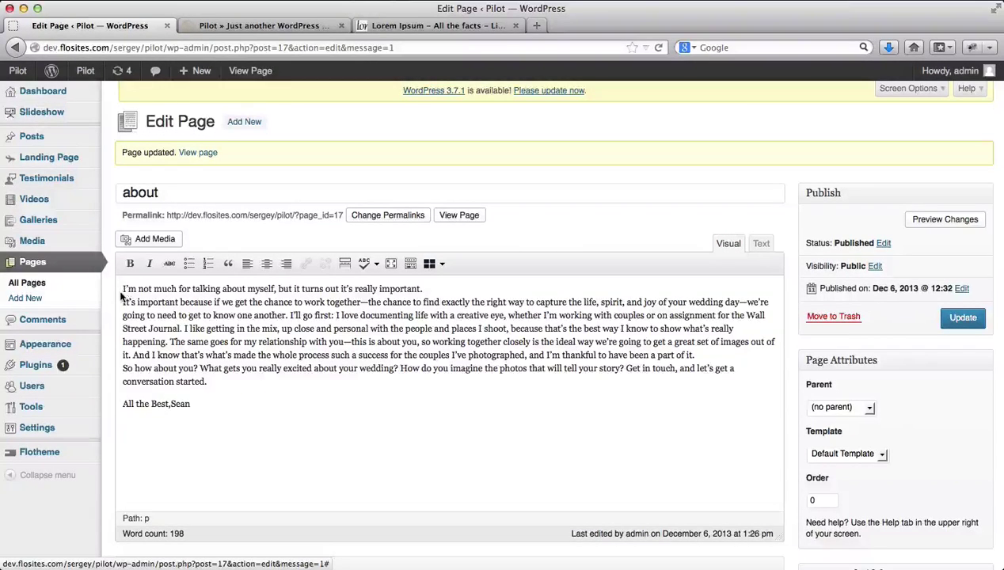
{"action": "left_click", "coordinate": [151, 240]}
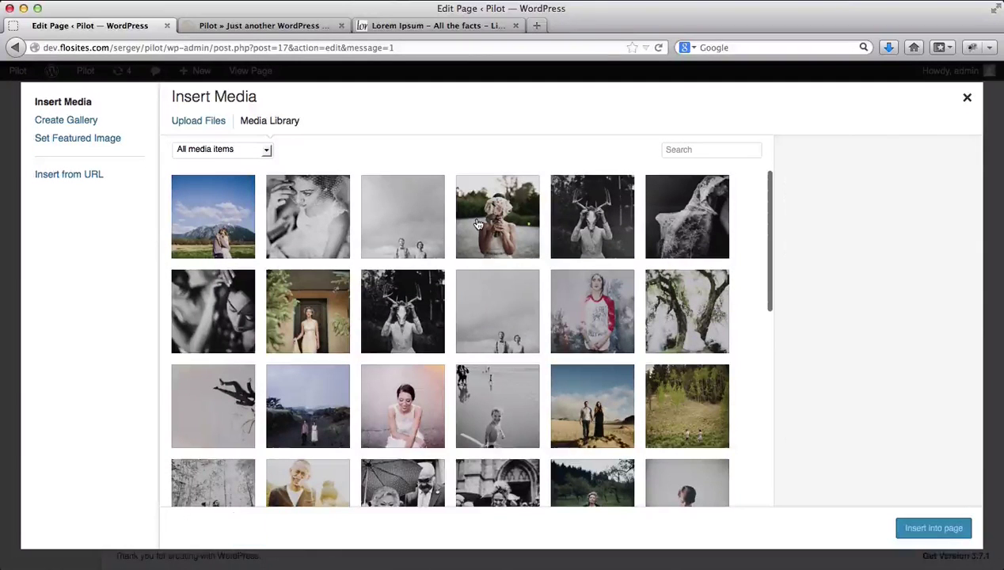
{"action": "left_click", "coordinate": [471, 224]}
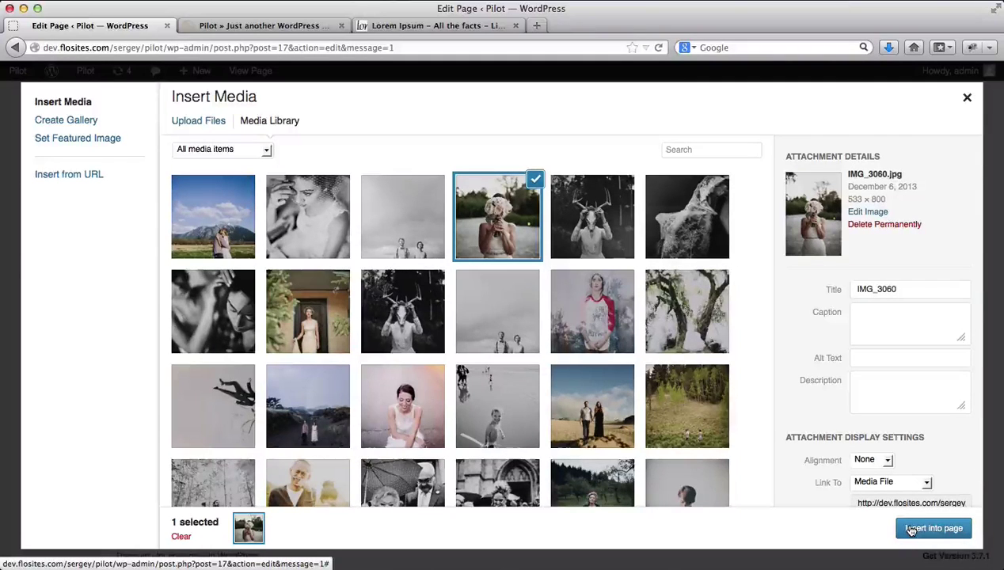
{"action": "left_click", "coordinate": [912, 529]}
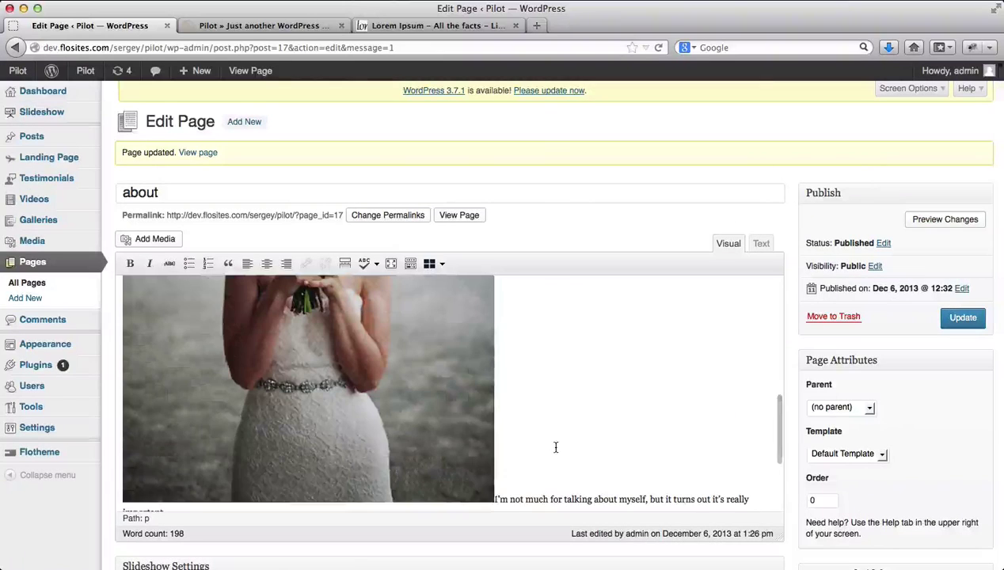
Set the alignment of the bride photo in the about page to Left, and update the page.
{"action": "left_click", "coordinate": [358, 389]}
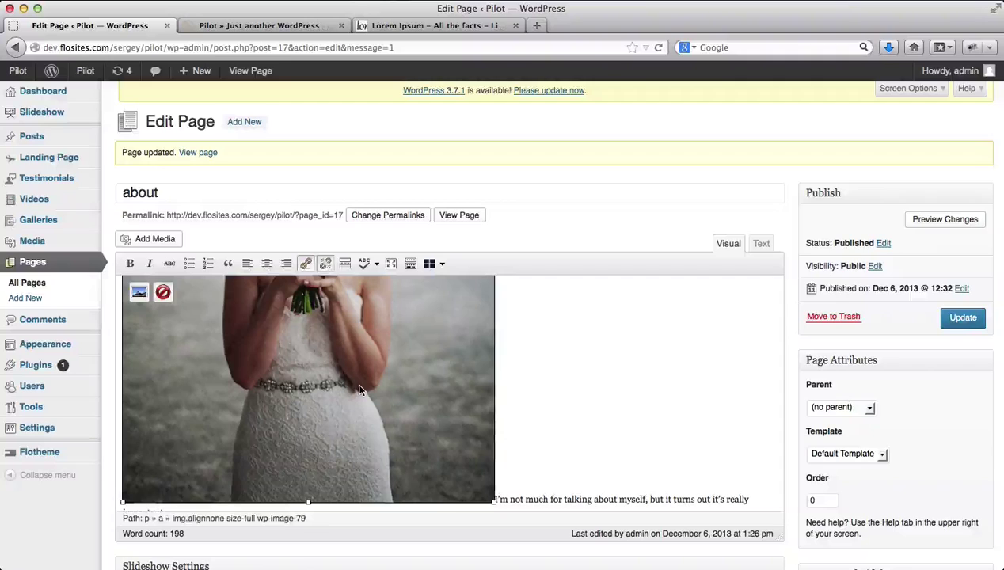
{"action": "left_click", "coordinate": [139, 294]}
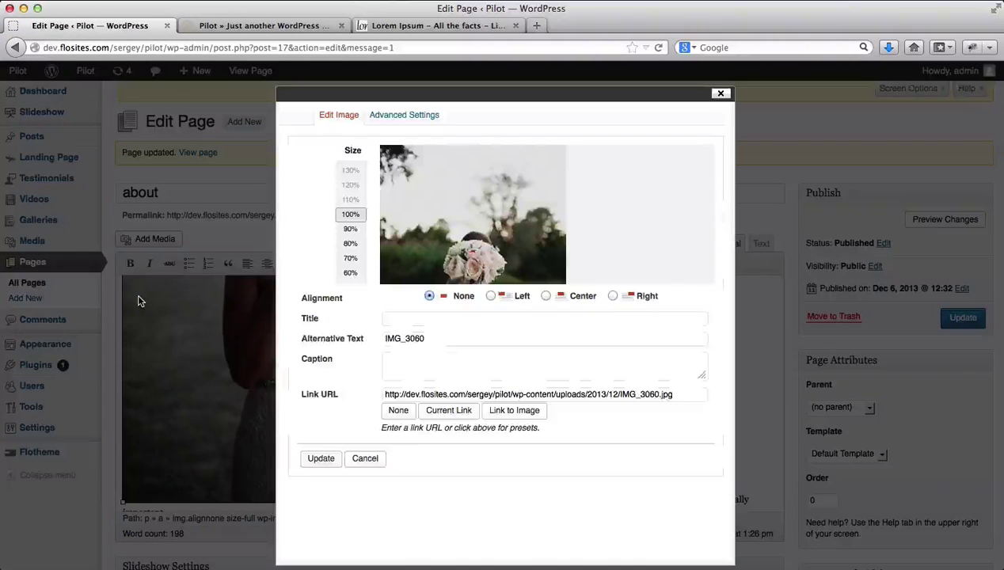
{"action": "left_click", "coordinate": [491, 296]}
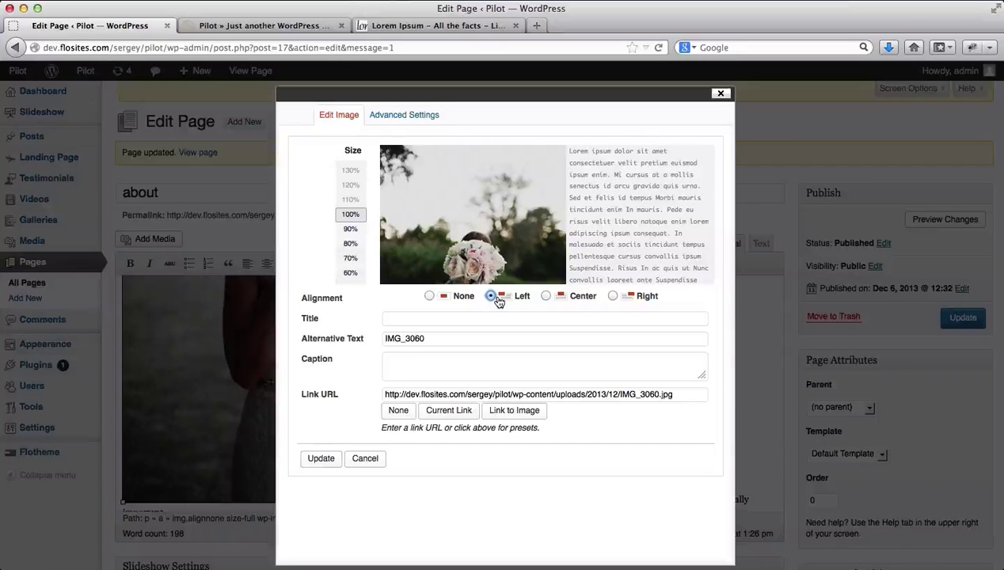
{"action": "left_click", "coordinate": [321, 459]}
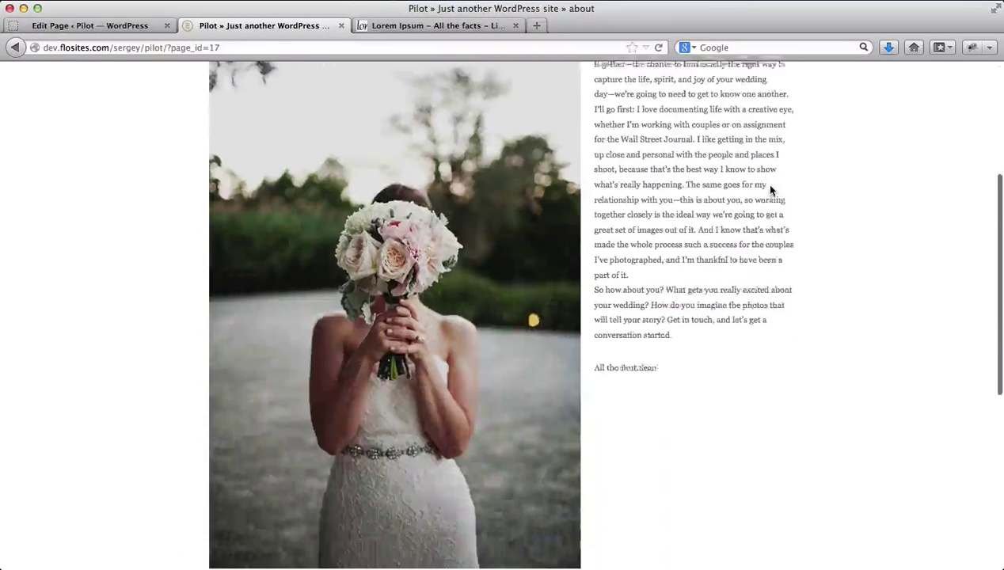
Check the photo and text layout on the live about page, and view the live contact page.
{"action": "scroll", "coordinate": [770, 190], "scroll_direction": "up", "scroll_amount": 2}
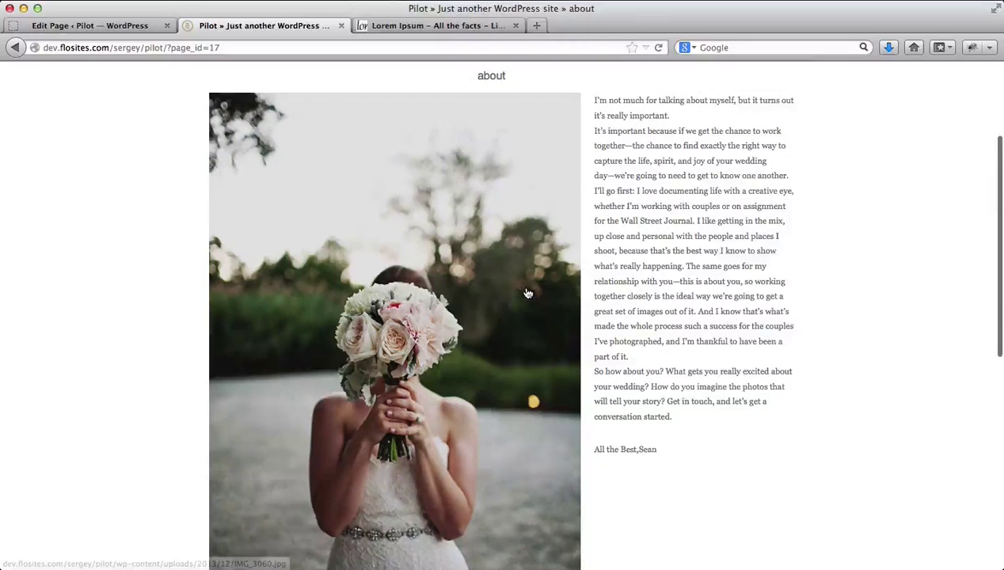
{"action": "scroll", "coordinate": [527, 291], "scroll_direction": "down", "scroll_amount": 5}
{"action": "scroll", "coordinate": [526, 291], "scroll_direction": "up", "scroll_amount": 8}
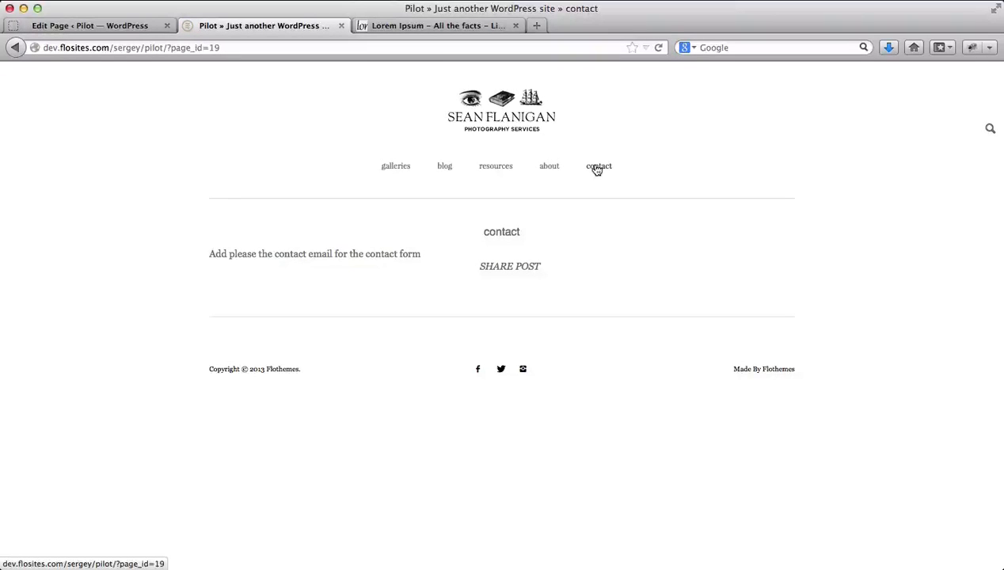
Return to the admin and open the contact page for editing from the list of all pages.
{"action": "key", "text": "ctrl+Tab"}
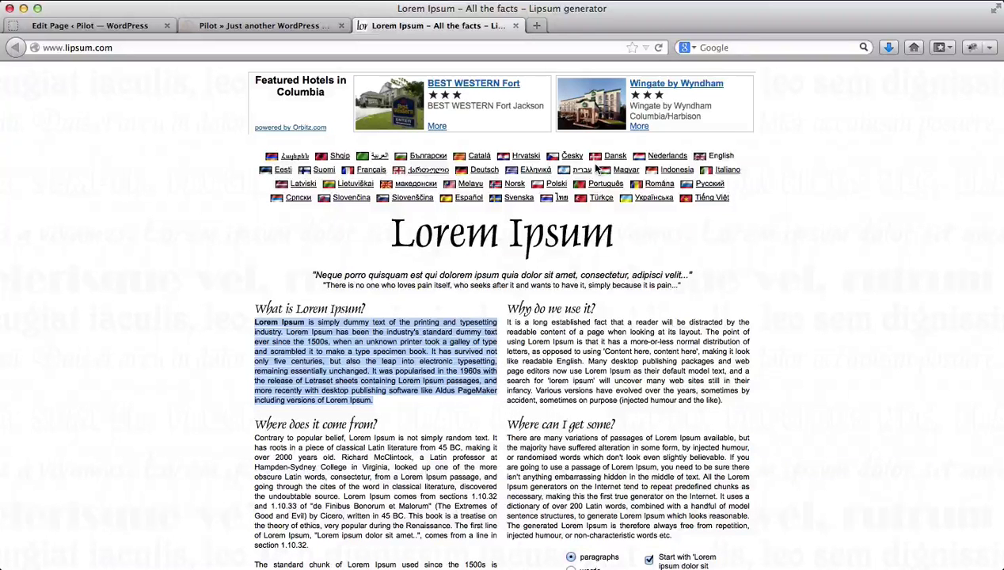
{"action": "key", "text": "ctrl+shift+Tab"}
{"action": "key", "text": "ctrl+shift+Tab"}
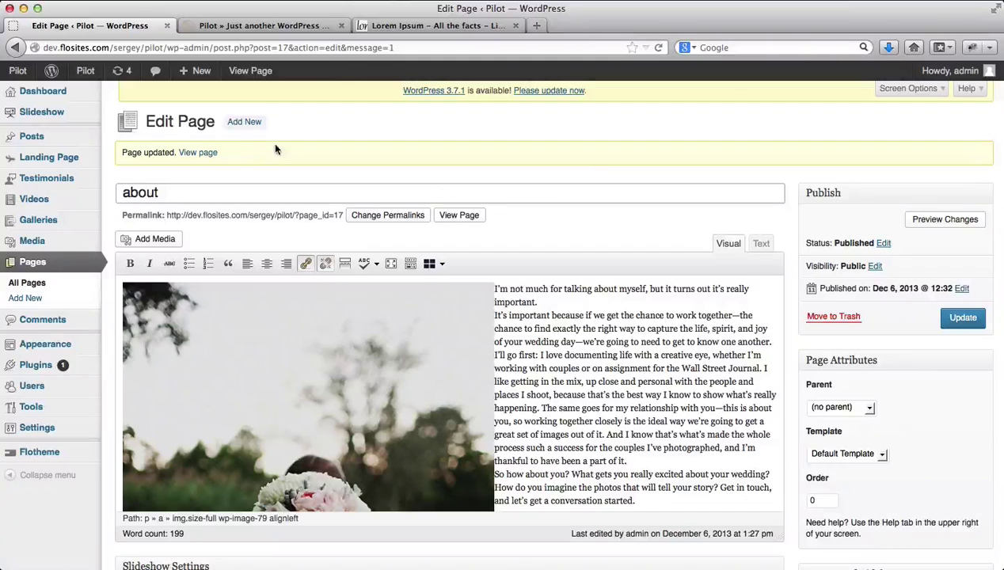
{"action": "left_click", "coordinate": [44, 285]}
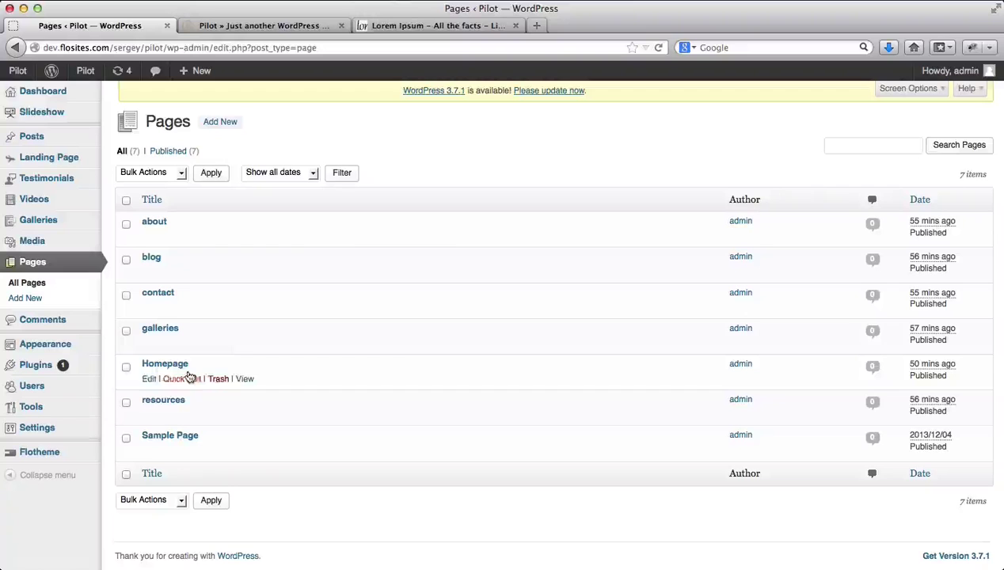
{"action": "left_click", "coordinate": [165, 294]}
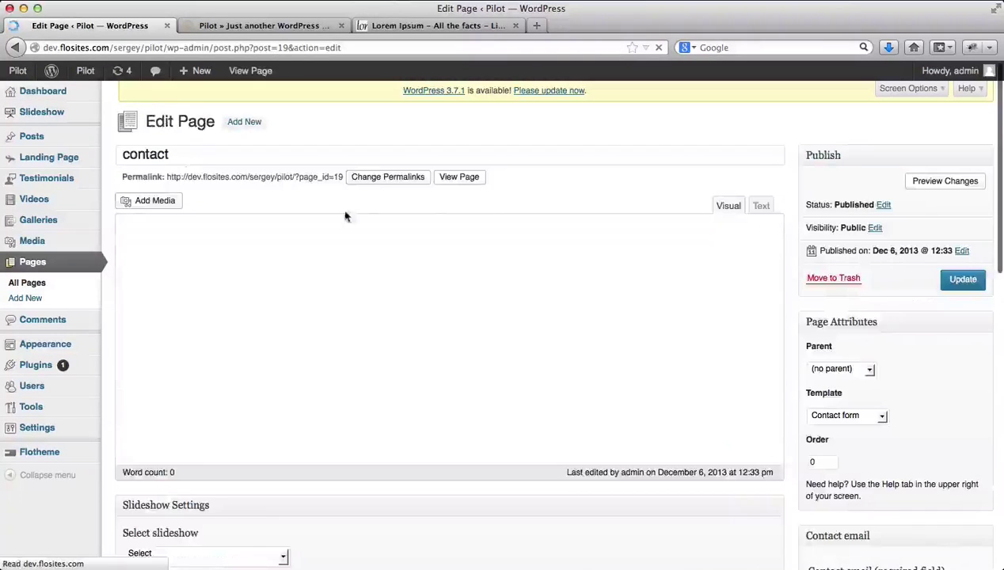
Copy the contact e-mail address from the readme_sf file in TextEdit and paste it as the contact page's required contact email in the browser.
{"action": "scroll", "coordinate": [748, 285], "scroll_direction": "down", "scroll_amount": 1}
{"action": "scroll", "coordinate": [748, 285], "scroll_direction": "down", "scroll_amount": 1}
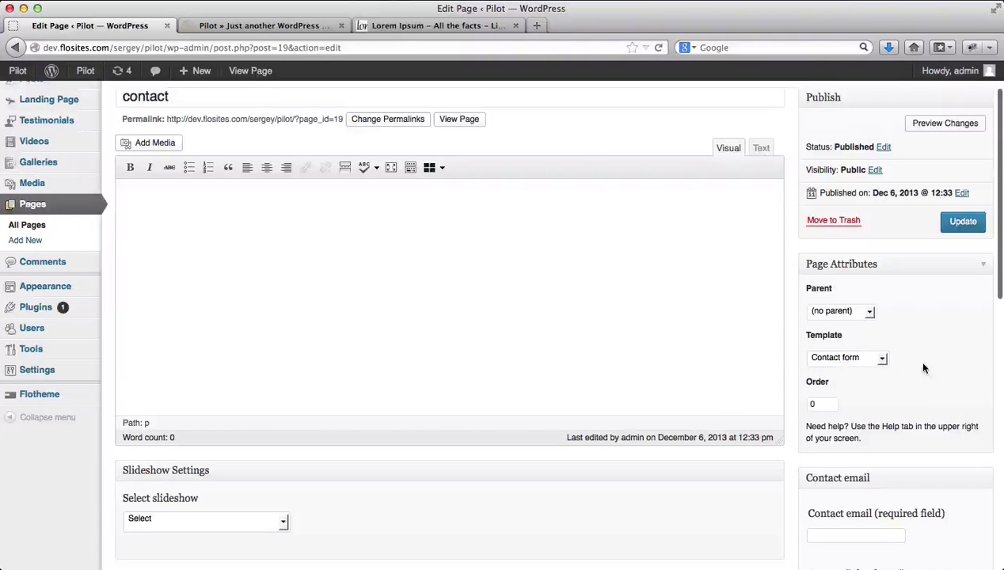
{"action": "scroll", "coordinate": [914, 360], "scroll_direction": "down", "scroll_amount": 5}
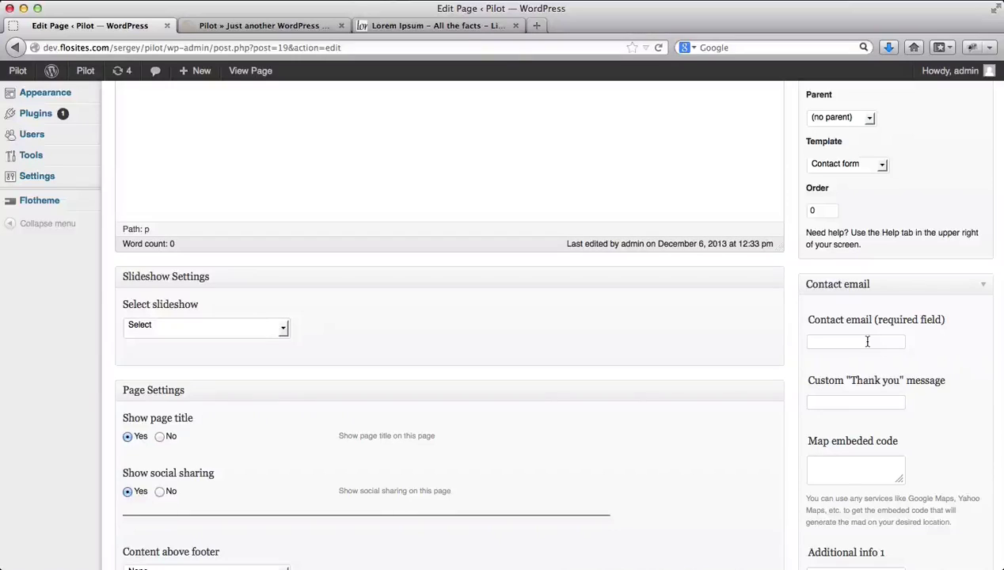
{"action": "left_click", "coordinate": [867, 341]}
{"action": "key", "text": "super+Tab"}
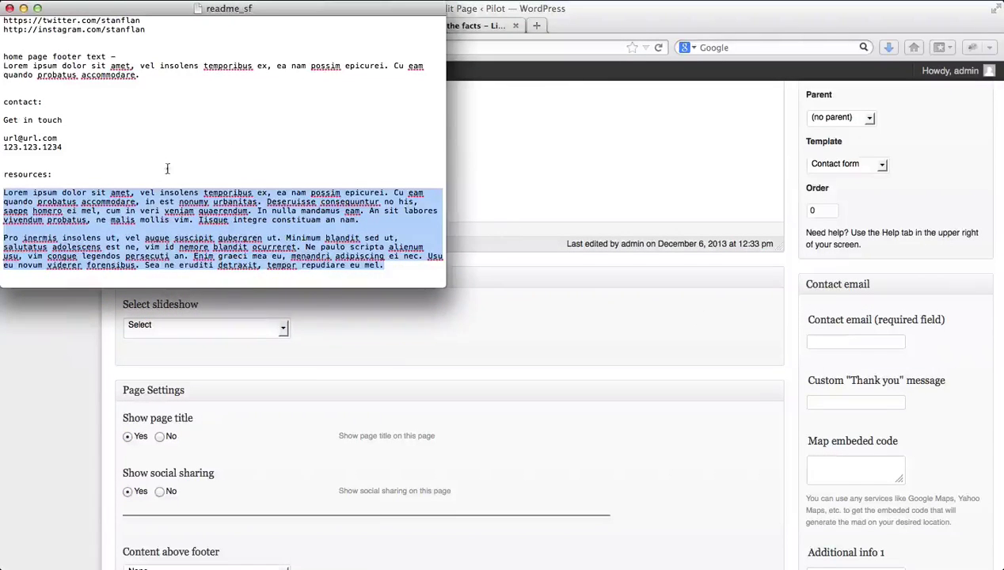
{"action": "triple_click", "coordinate": [37, 138]}
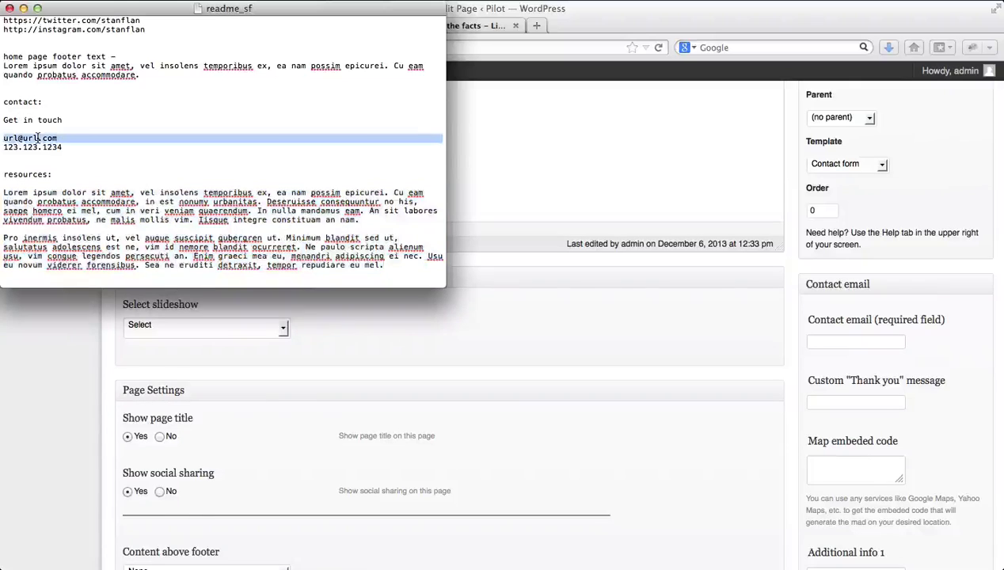
{"action": "key", "text": "super+c"}
{"action": "key", "text": "super+Tab"}
{"action": "key", "text": "super+v"}
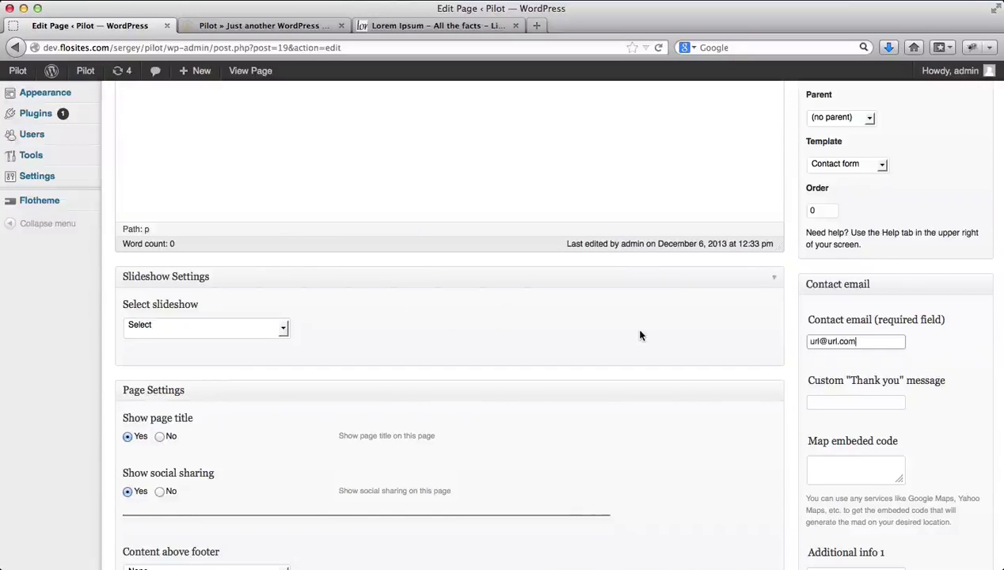
Set the contact page's custom thank-you message to "Thank you for your email.".
{"action": "left_click", "coordinate": [831, 400]}
{"action": "type", "text": "Tha"}
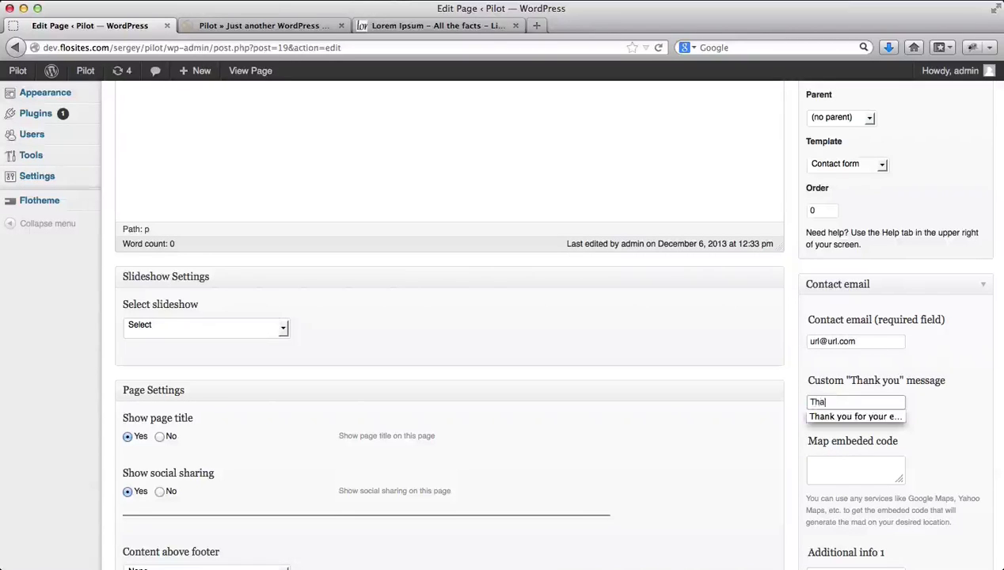
{"action": "type", "text": "nk"}
{"action": "key", "text": "Down"}
{"action": "key", "text": "Return"}
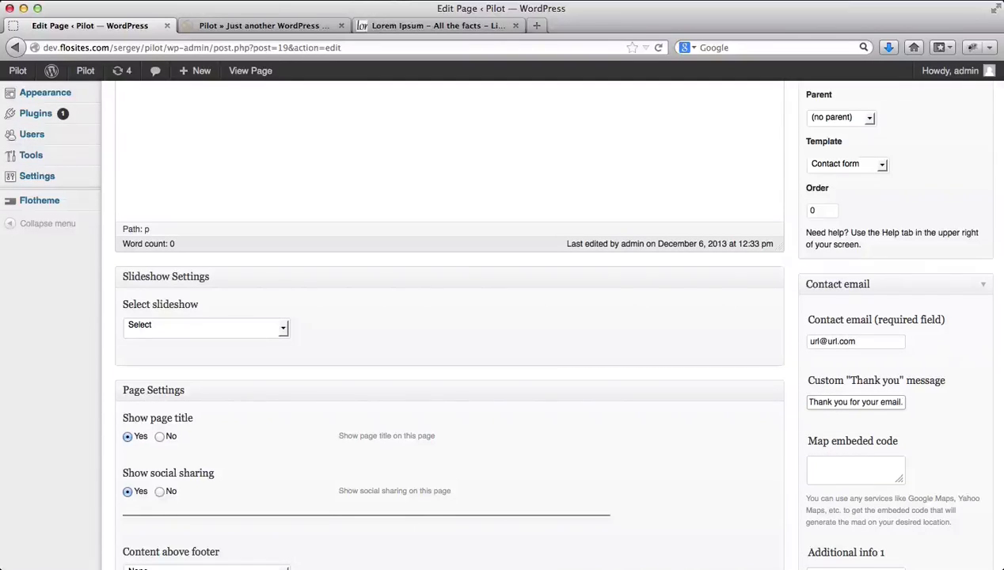
{"action": "scroll", "coordinate": [942, 342], "scroll_direction": "down", "scroll_amount": 3}
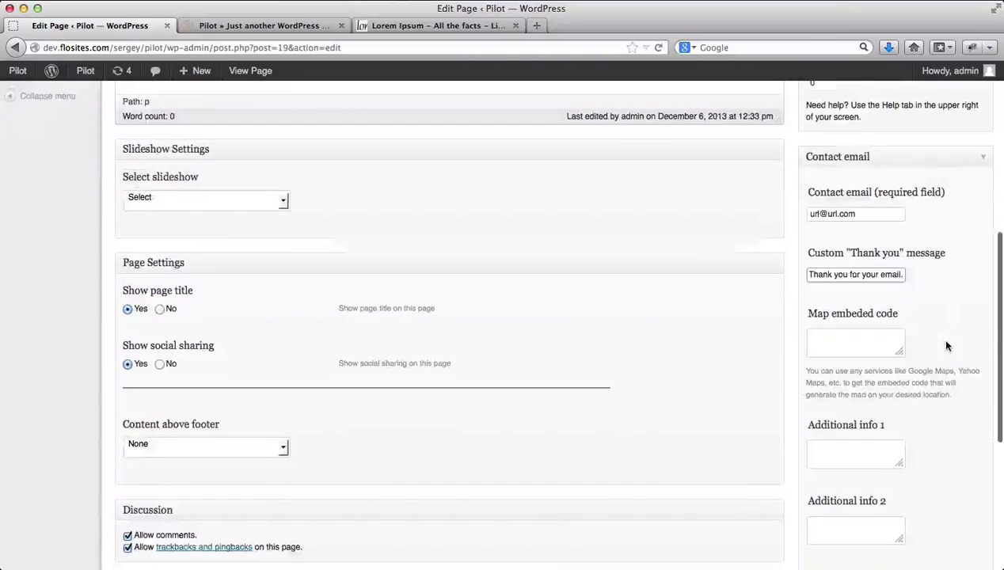
{"action": "type", "text": "."}
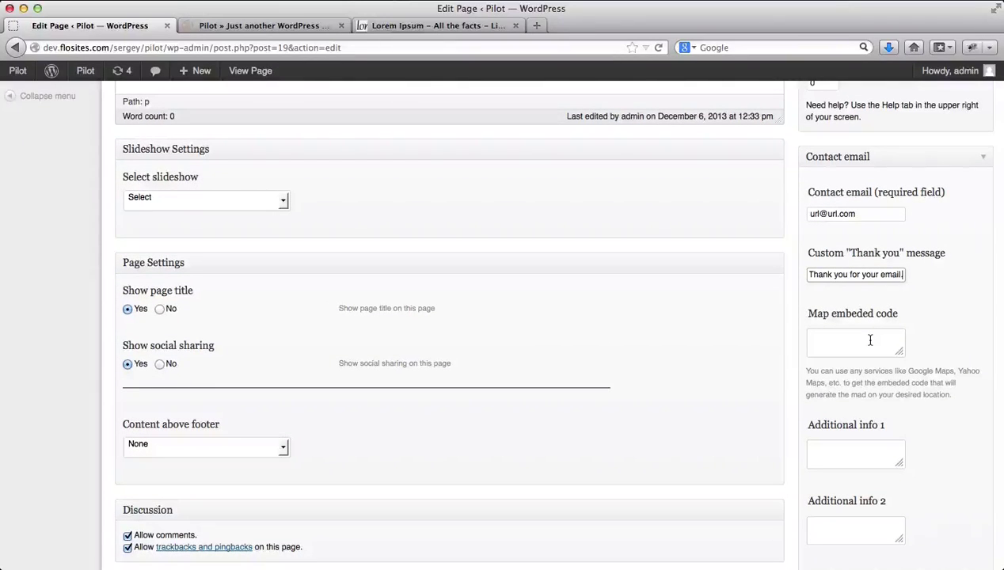
Open google.com in a new browser tab, search for "atlanta georgia" and show the location in Google Maps.
{"action": "key", "text": "super+t"}
{"action": "type", "text": "google.com/"}
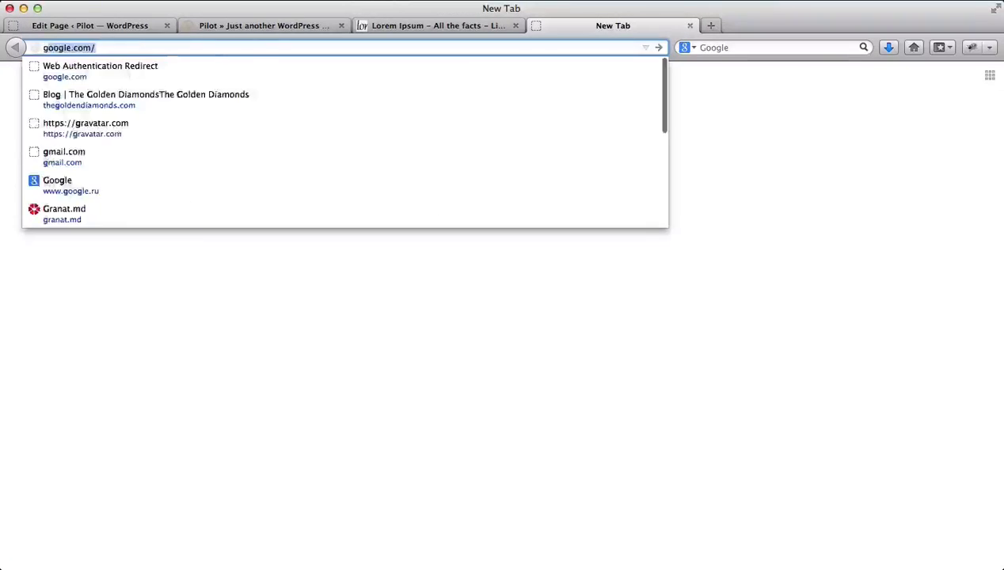
{"action": "key", "text": "Return"}
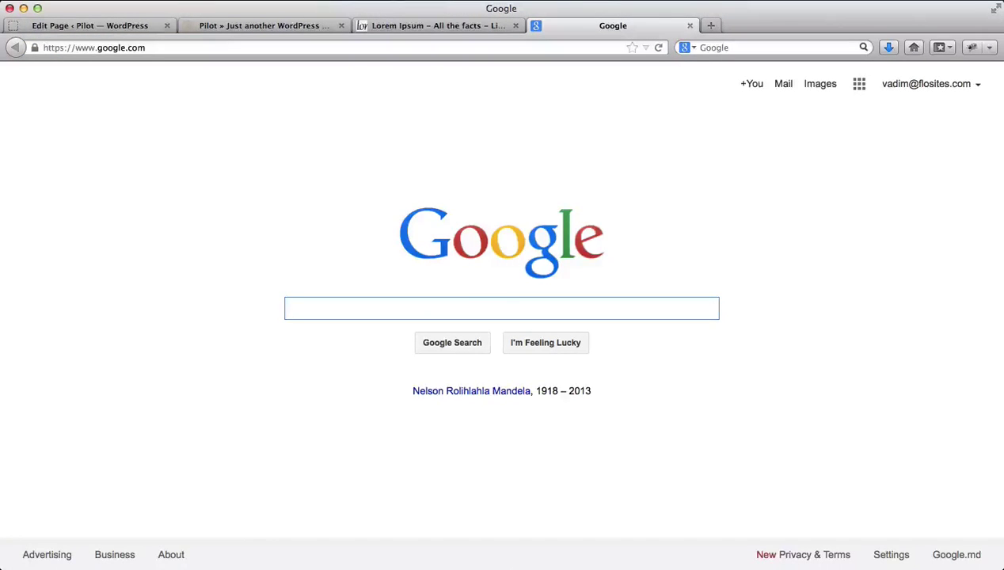
{"action": "type", "text": "atl"}
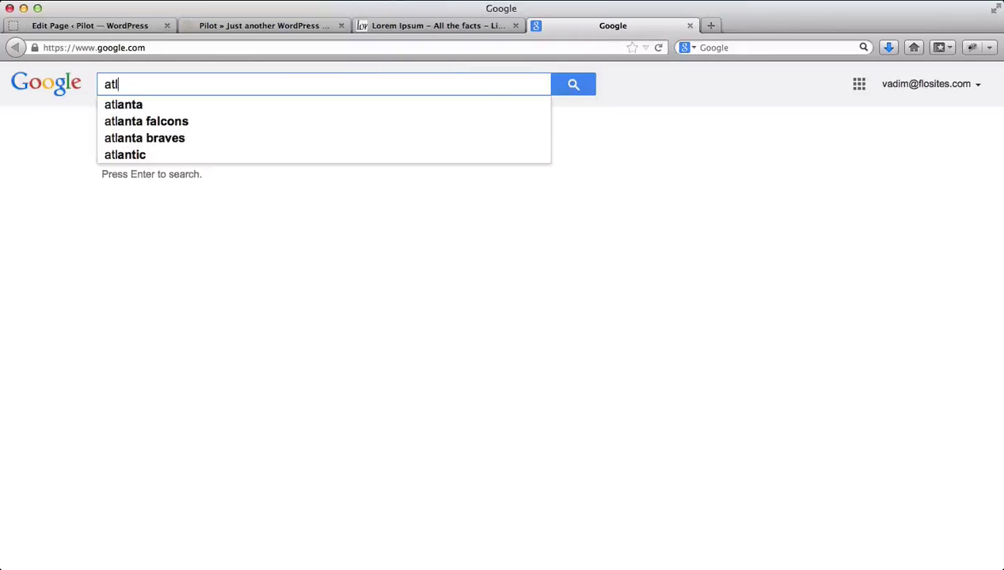
{"action": "type", "text": "anta h"}
{"action": "key", "text": "BackSpace"}
{"action": "type", "text": "georgia"}
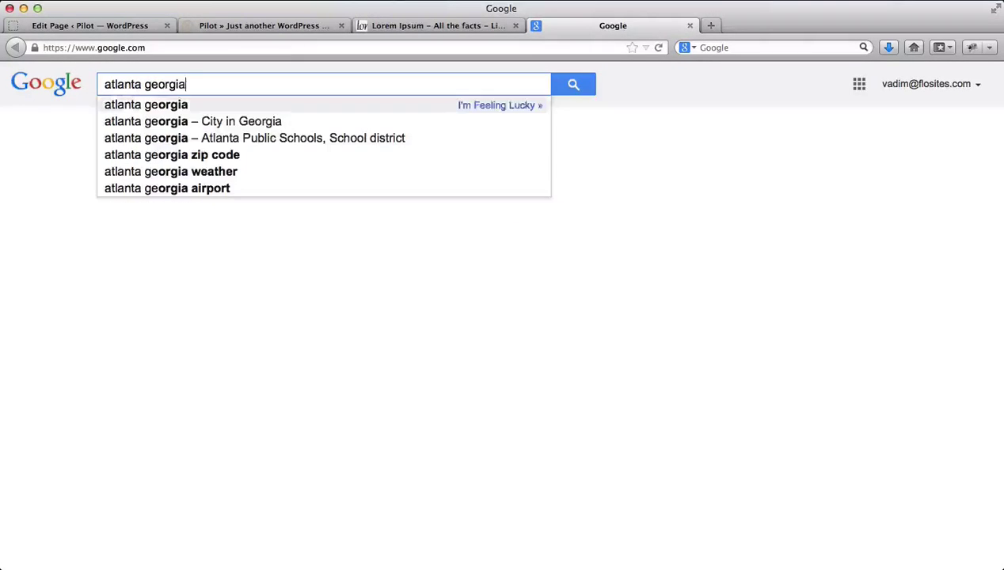
{"action": "key", "text": "Return"}
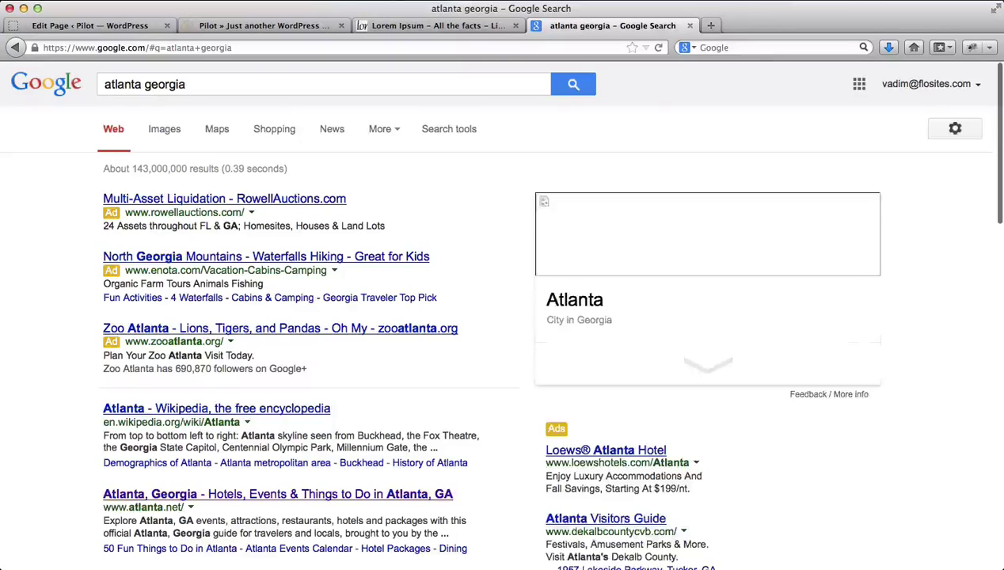
{"action": "left_click", "coordinate": [222, 134]}
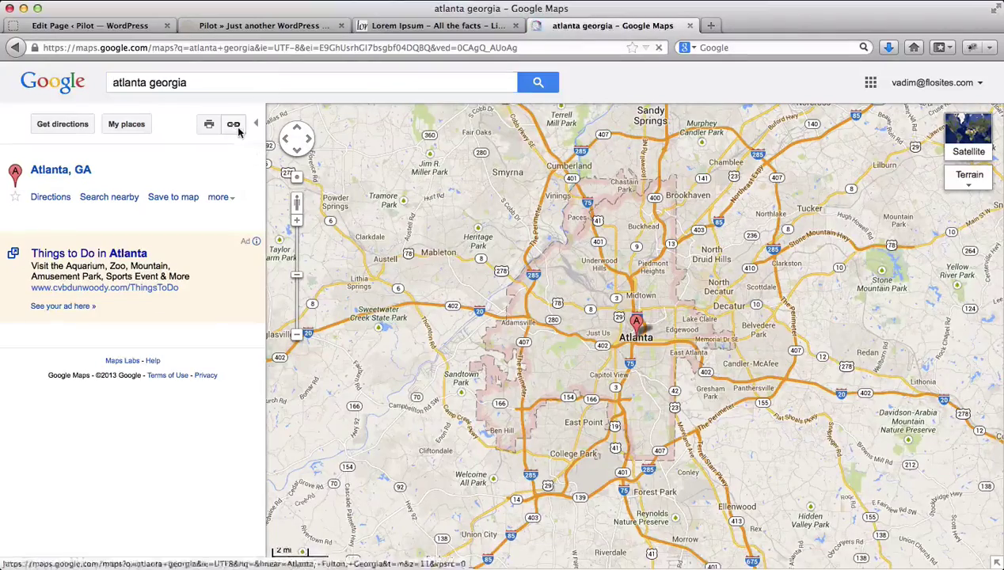
Copy the Atlanta map's HTML embed code from Google Maps and paste it as the contact page's map embed code.
{"action": "left_click", "coordinate": [235, 126]}
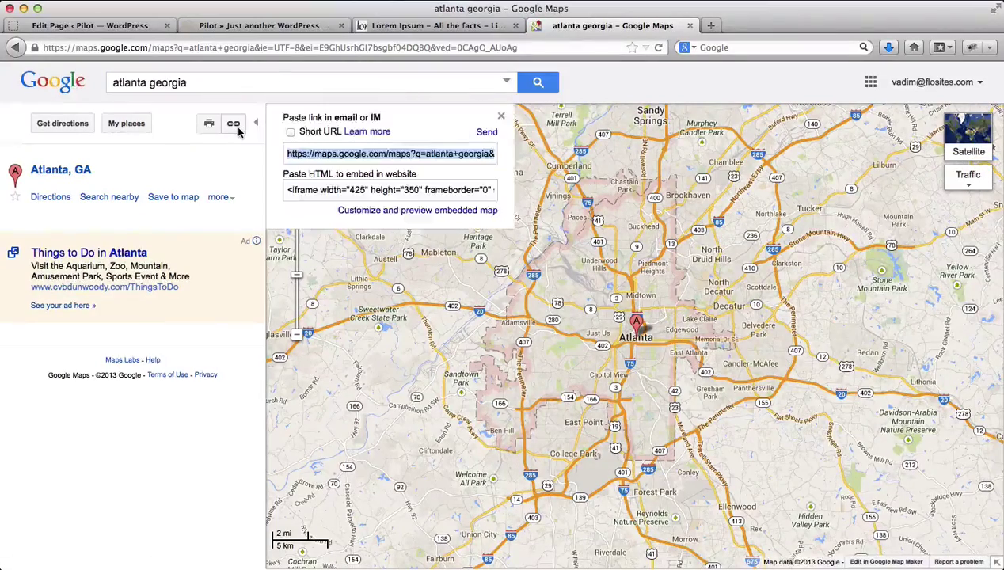
{"action": "left_click", "coordinate": [351, 189]}
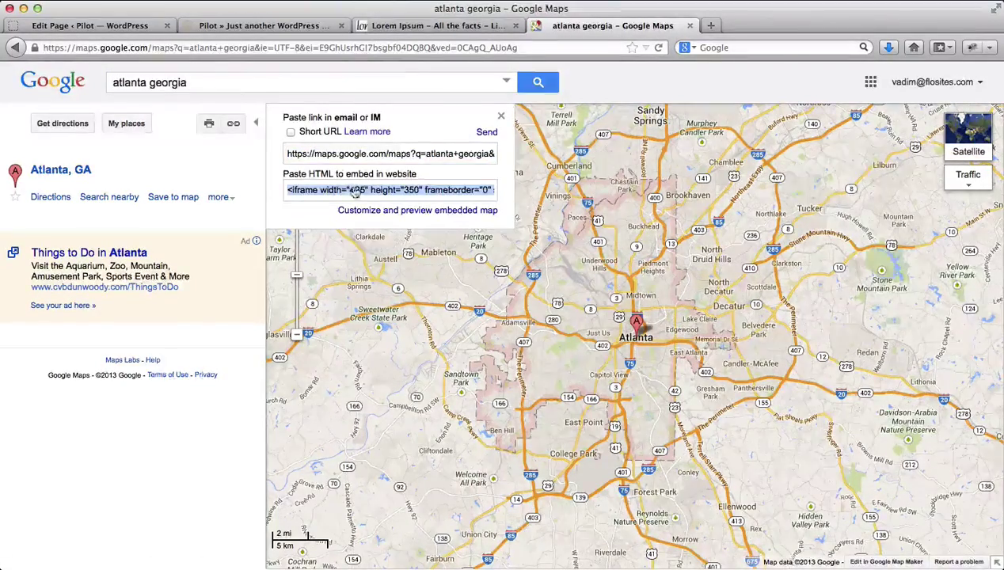
{"action": "key", "text": "ctrl+shift+Tab"}
{"action": "key", "text": "ctrl+shift+Tab"}
{"action": "key", "text": "ctrl+shift+Tab"}
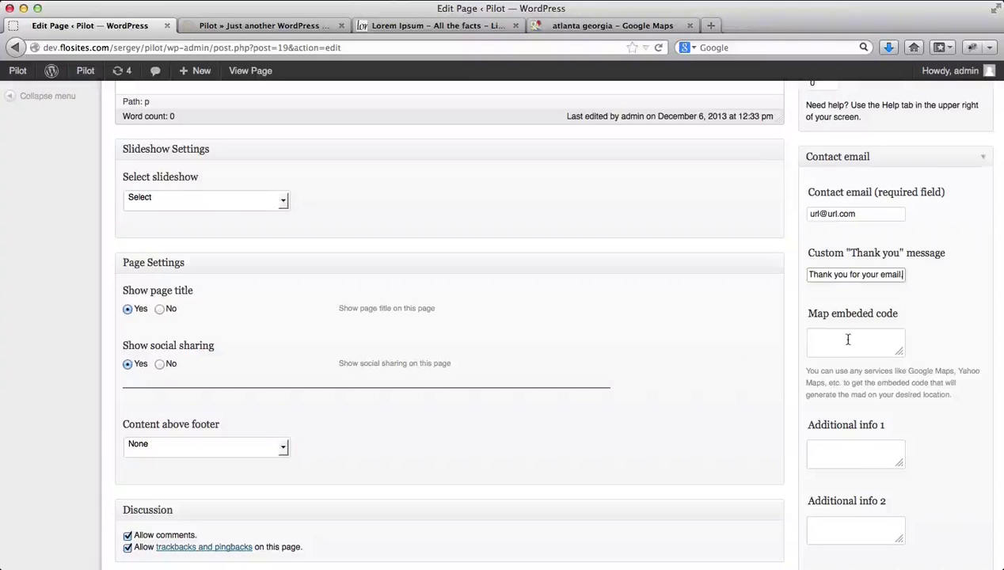
{"action": "left_click", "coordinate": [847, 339]}
{"action": "key", "text": "super+v"}
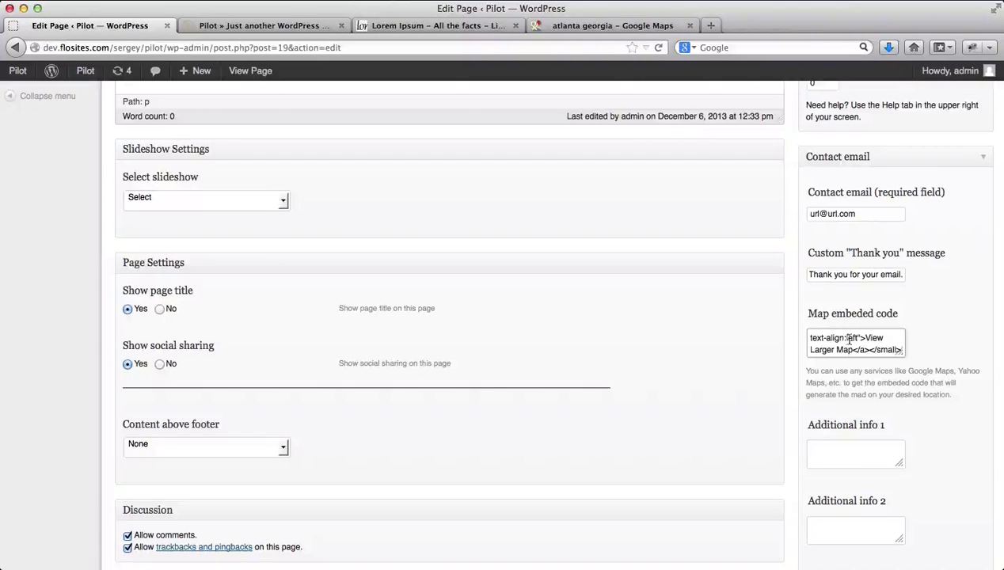
Update the contact page, and check its map and contact form on the live site.
{"action": "scroll", "coordinate": [954, 370], "scroll_direction": "down", "scroll_amount": 2}
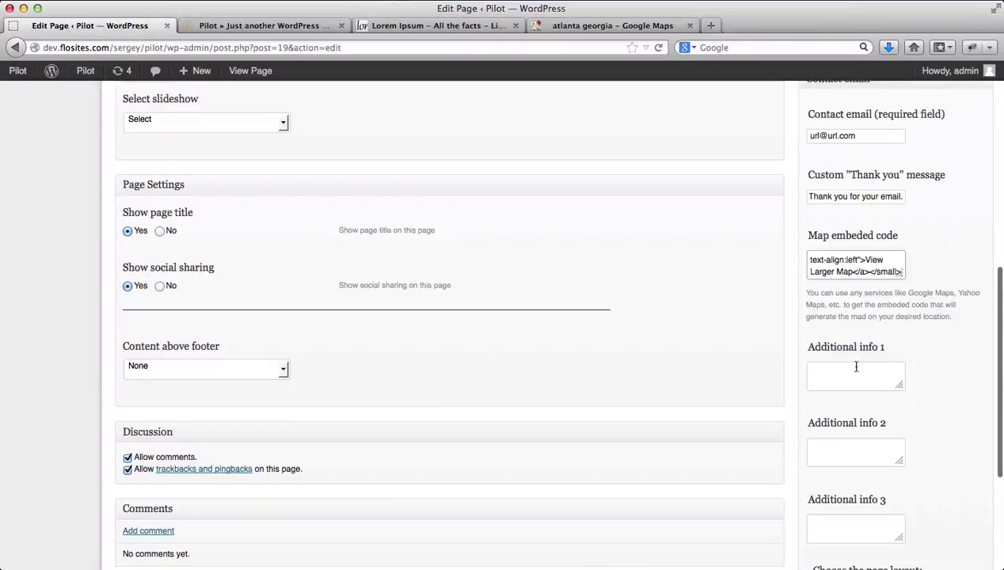
{"action": "scroll", "coordinate": [875, 378], "scroll_direction": "down", "scroll_amount": 5}
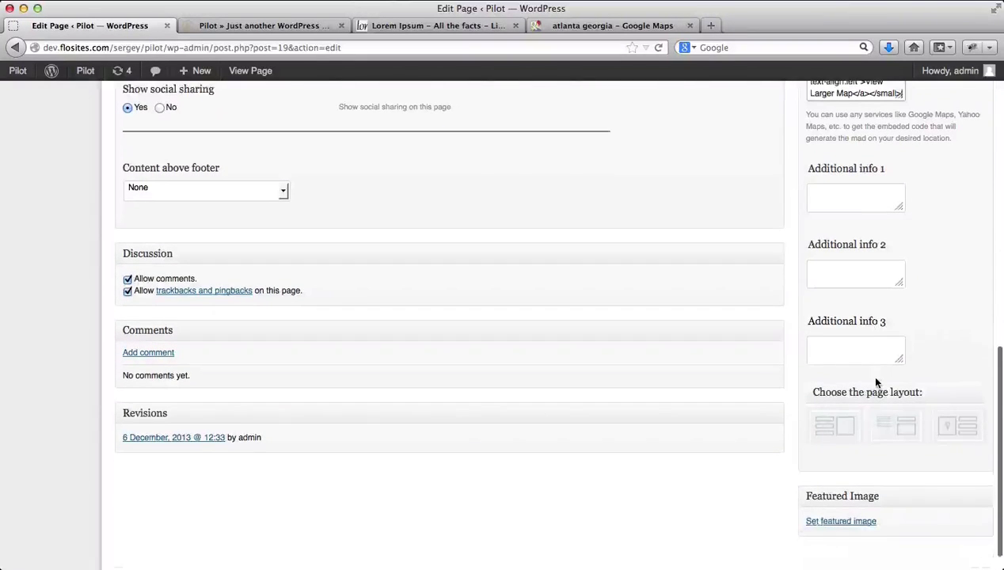
{"action": "scroll", "coordinate": [837, 406], "scroll_direction": "down", "scroll_amount": 1}
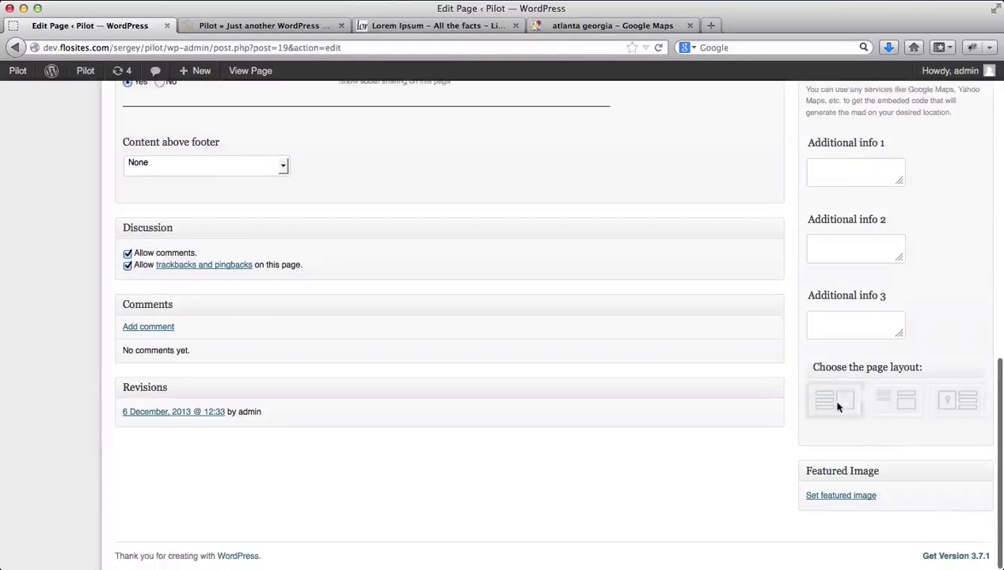
{"action": "scroll", "coordinate": [837, 406], "scroll_direction": "up", "scroll_amount": 15}
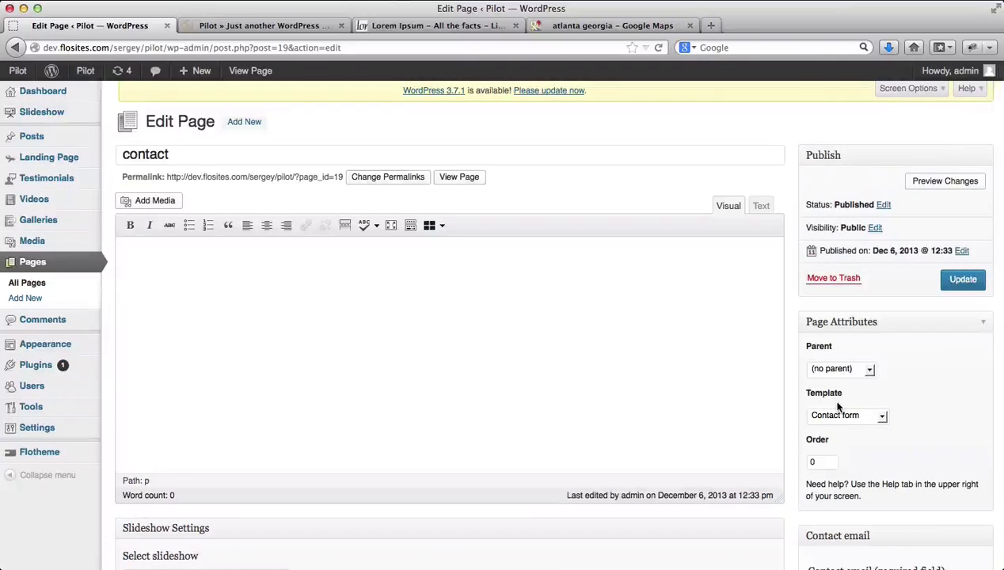
{"action": "left_click", "coordinate": [963, 279]}
{"action": "key", "text": "ctrl+Tab"}
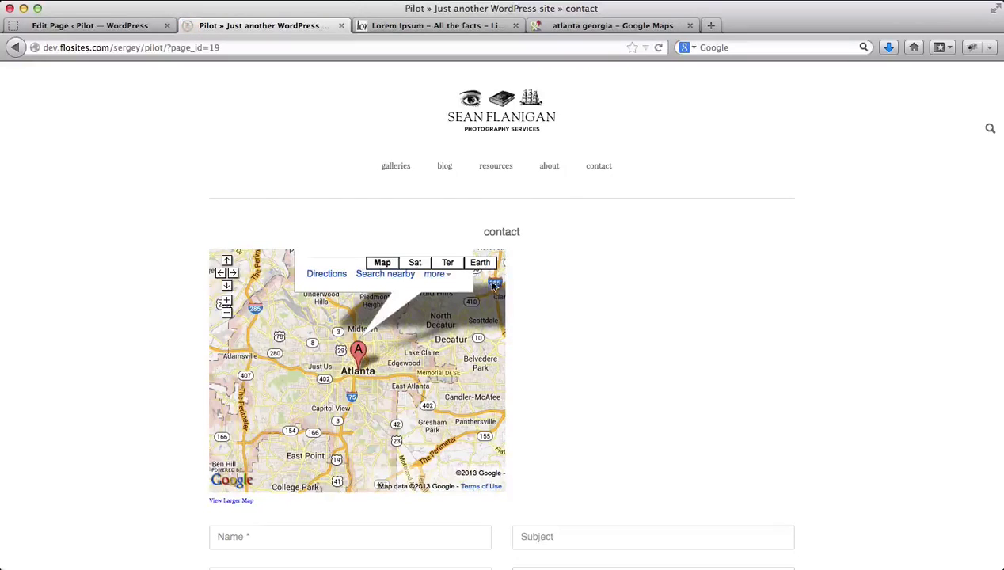
{"action": "scroll", "coordinate": [388, 301], "scroll_direction": "down", "scroll_amount": 5}
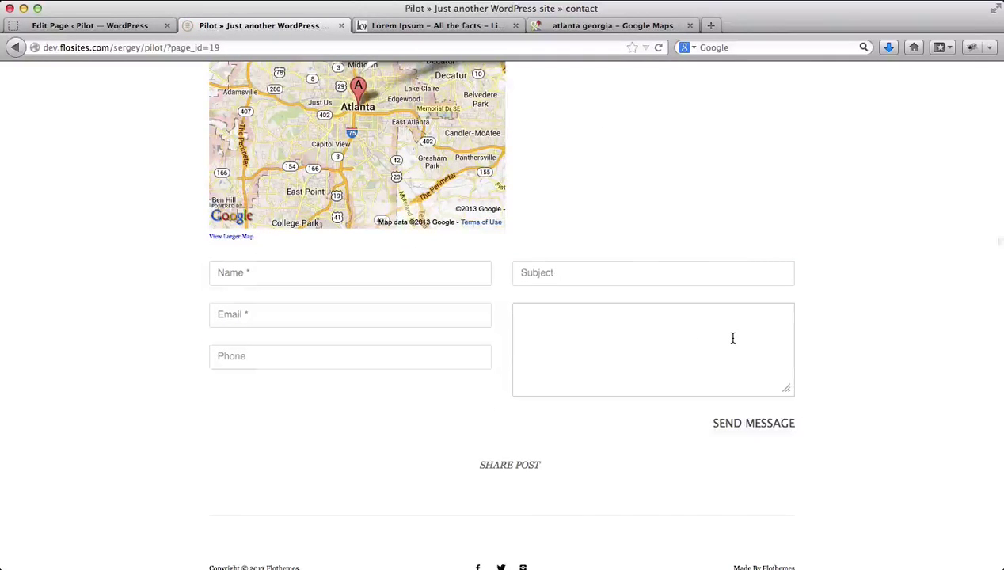
{"action": "scroll", "coordinate": [731, 339], "scroll_direction": "up", "scroll_amount": 5}
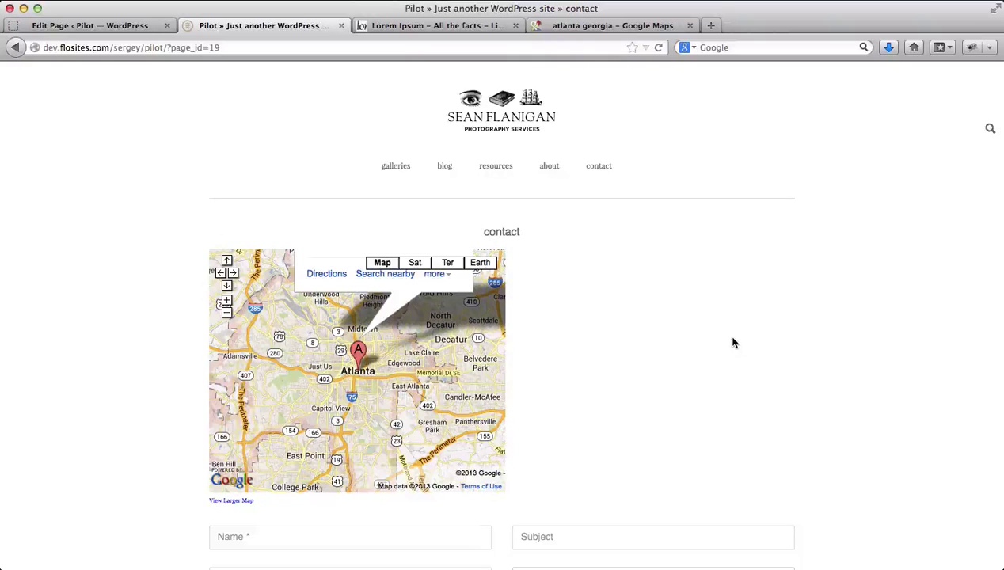
Go to the live site's homepage and look over its slider and footer.
{"action": "left_click", "coordinate": [497, 118]}
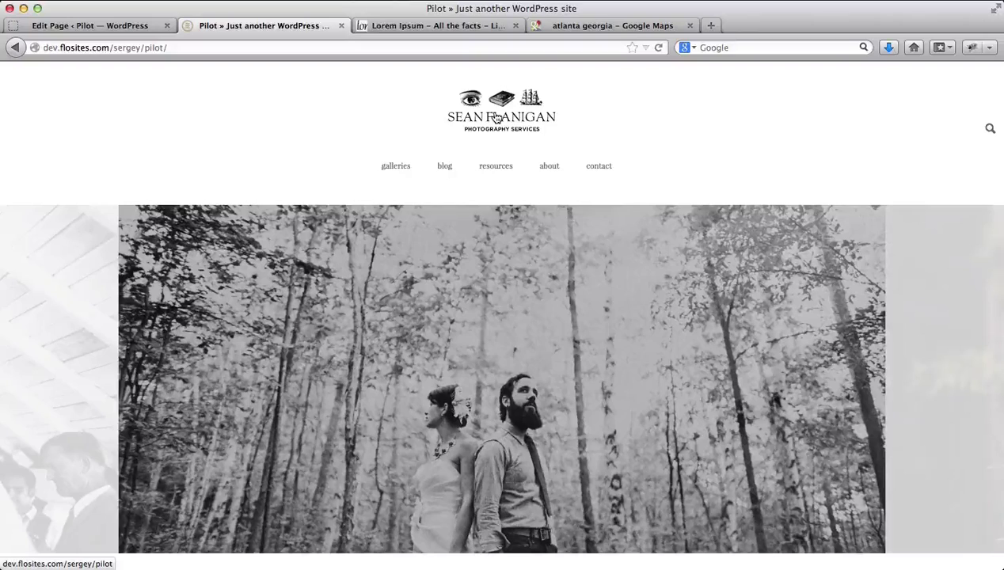
{"action": "scroll", "coordinate": [495, 117], "scroll_direction": "down", "scroll_amount": 5}
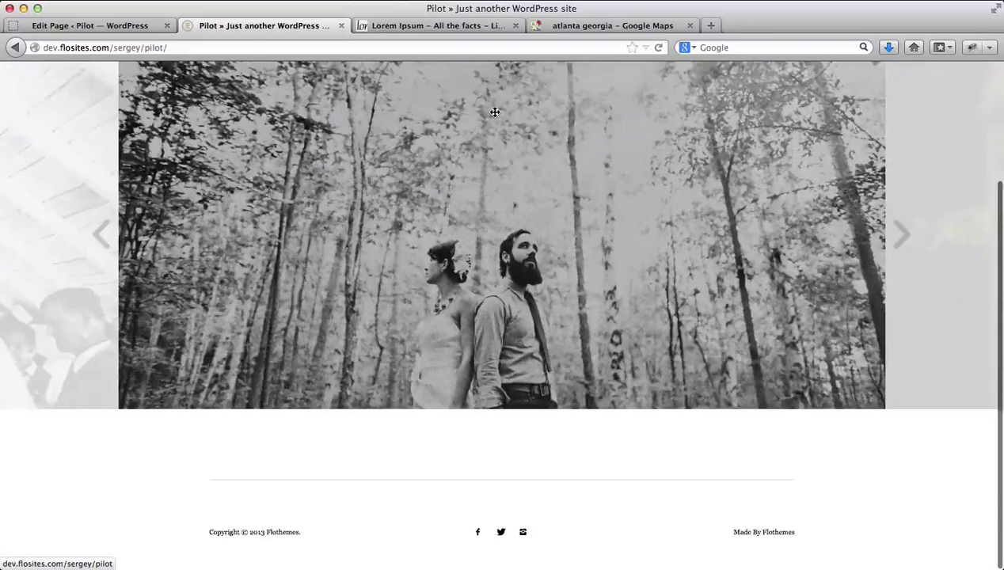
{"action": "scroll", "coordinate": [495, 117], "scroll_direction": "up", "scroll_amount": 5}
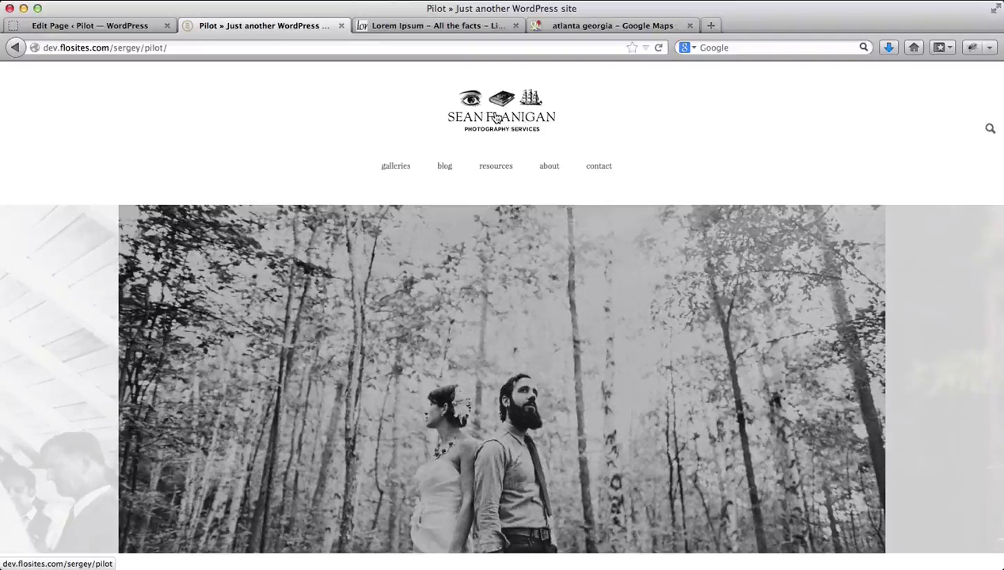
{"action": "scroll", "coordinate": [184, 152], "scroll_direction": "down", "scroll_amount": 4}
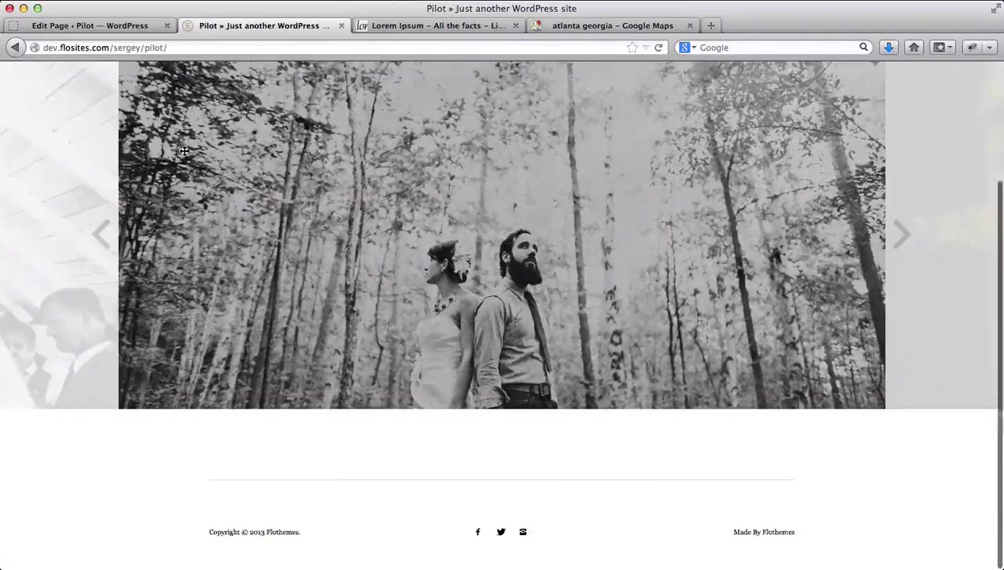
{"action": "scroll", "coordinate": [184, 152], "scroll_direction": "up", "scroll_amount": 4}
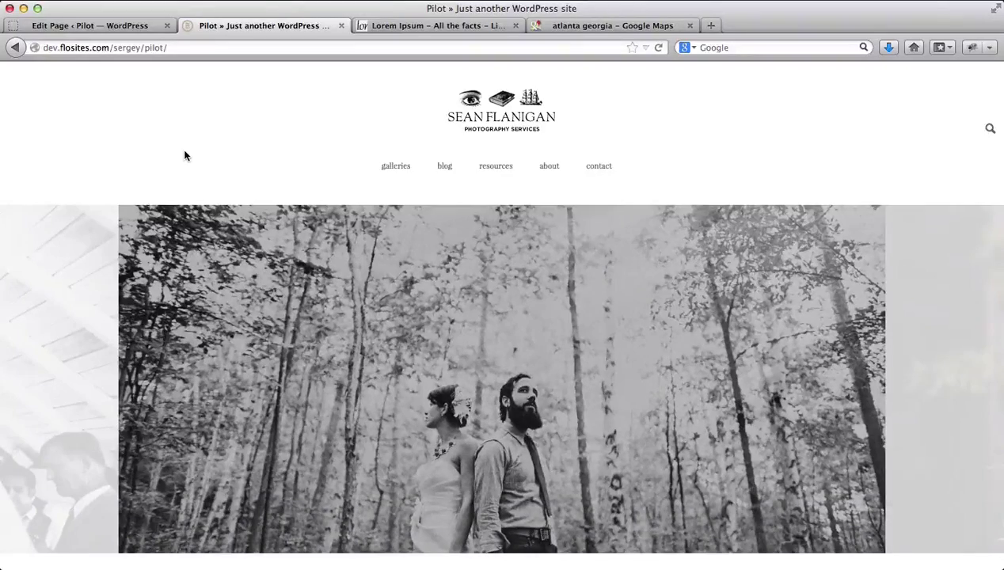